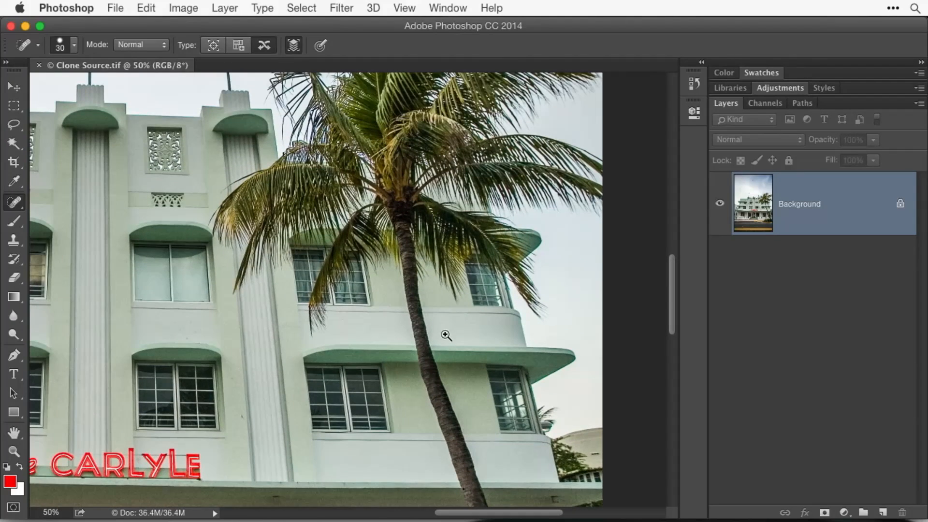
Step: Activate the Clone Stamp tool with a 70 px brush for retouching the palm trunk in front of the building
{"action": "left_click", "coordinate": [451, 356]}
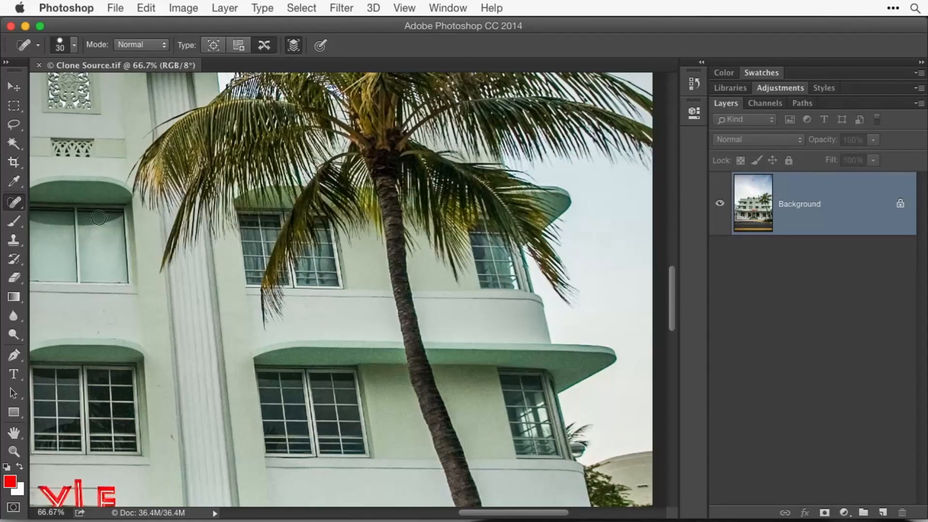
{"action": "left_click", "coordinate": [13, 241]}
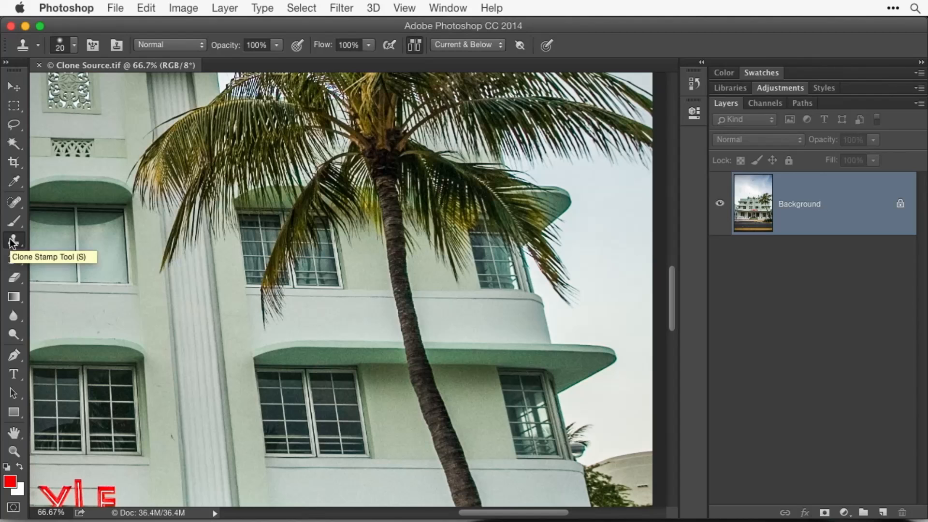
{"action": "key", "text": "bracketright"}
{"action": "key", "text": "bracketright"}
{"action": "key", "text": "bracketright"}
{"action": "key", "text": "bracketright"}
{"action": "key", "text": "bracketright"}
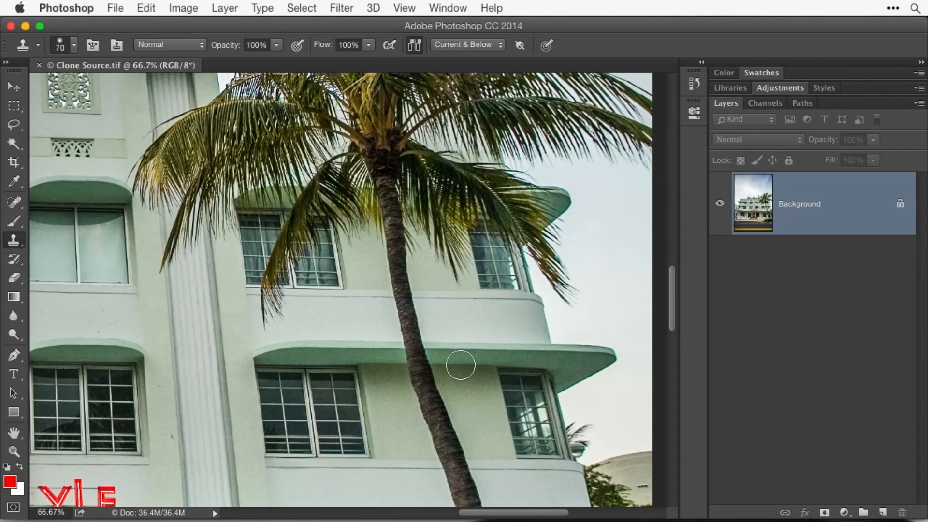
Step: Sample the green ledge beside the palm trunk and clone it across the trunk with a 100 px brush
{"action": "scroll", "coordinate": [472, 372], "scroll_direction": "down", "scroll_amount": 10}
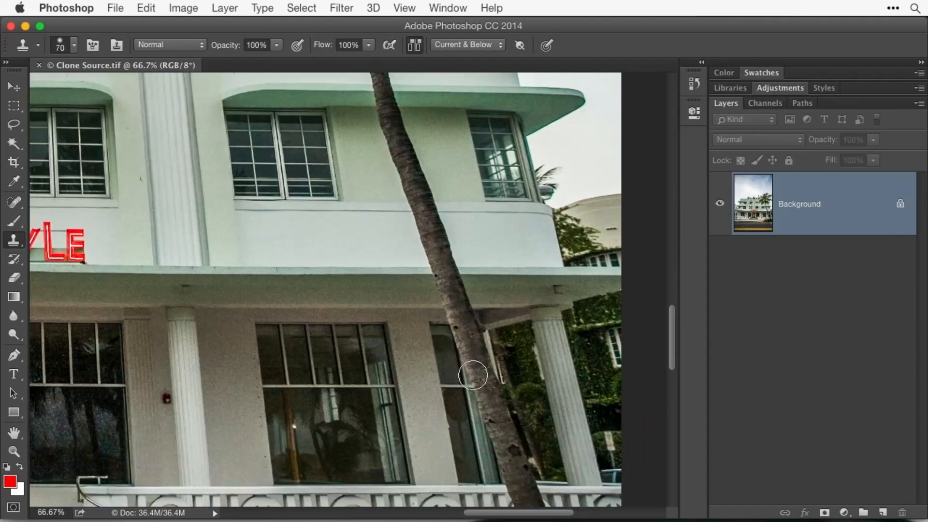
{"action": "scroll", "coordinate": [472, 374], "scroll_direction": "up", "scroll_amount": 6}
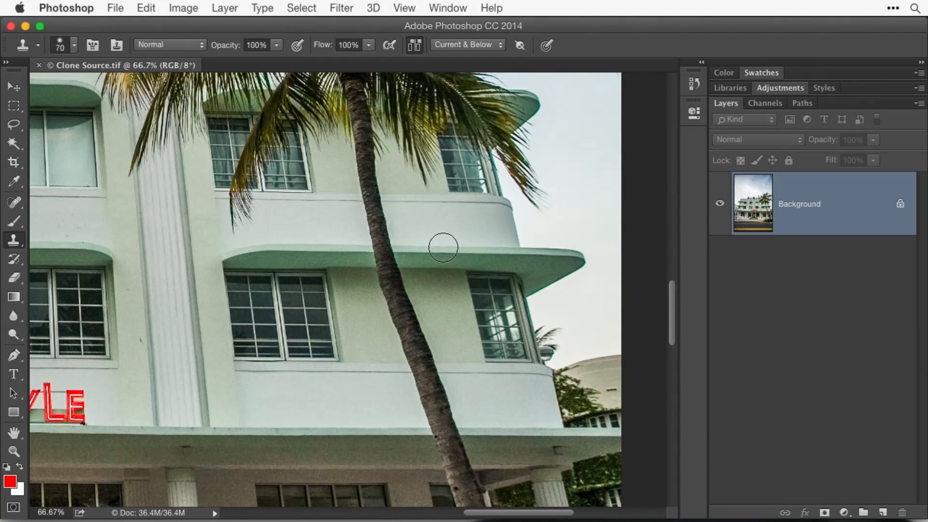
{"action": "left_click", "coordinate": [443, 247], "text": "alt"}
{"action": "left_click", "coordinate": [389, 249]}
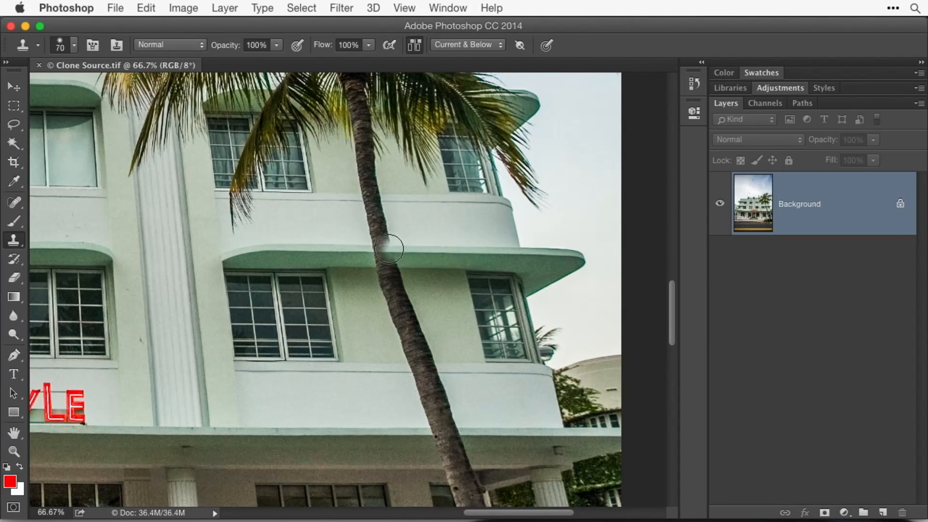
{"action": "key", "text": "]"}
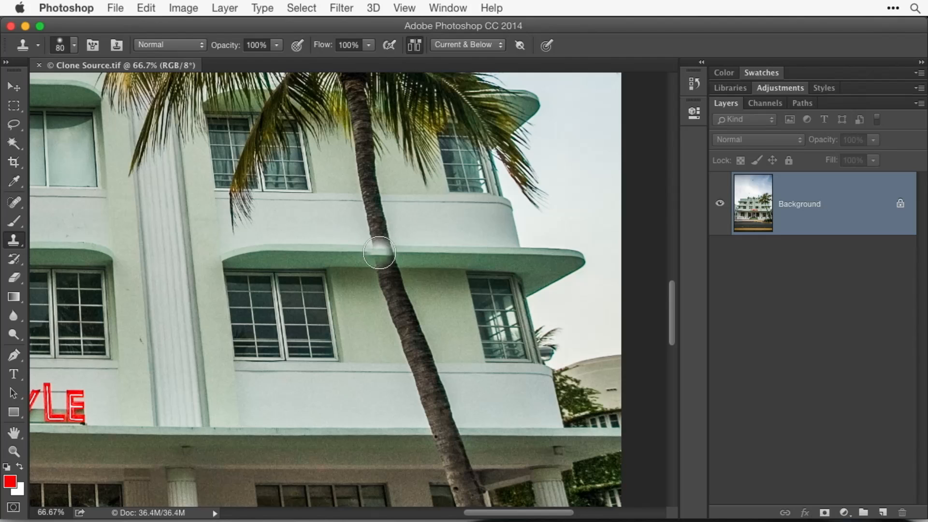
{"action": "key", "text": "]"}
{"action": "key", "text": "]"}
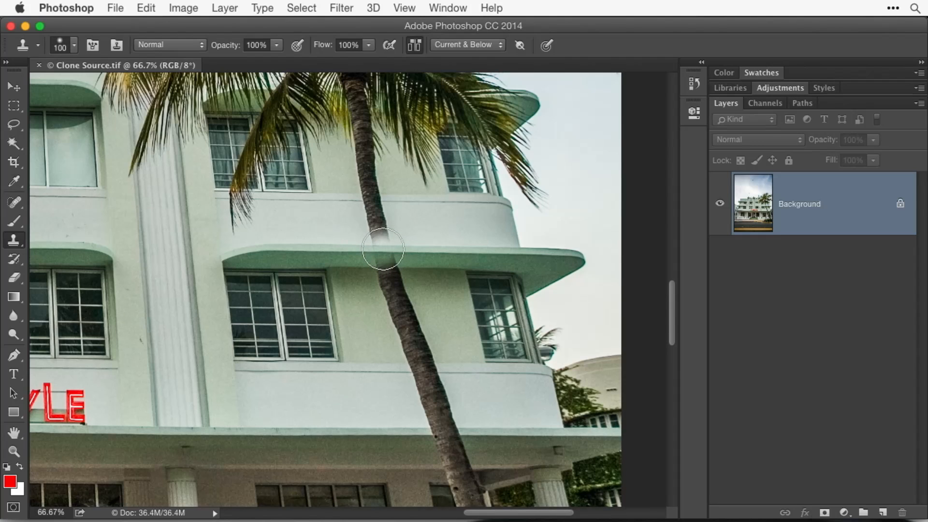
{"action": "mouse_move", "coordinate": [383, 249]}
{"action": "left_mouse_down"}
{"action": "mouse_move", "coordinate": [385, 239]}
{"action": "mouse_move", "coordinate": [381, 269]}
{"action": "mouse_move", "coordinate": [375, 244]}
{"action": "mouse_move", "coordinate": [400, 281]}
{"action": "mouse_move", "coordinate": [388, 268]}
{"action": "left_mouse_up"}
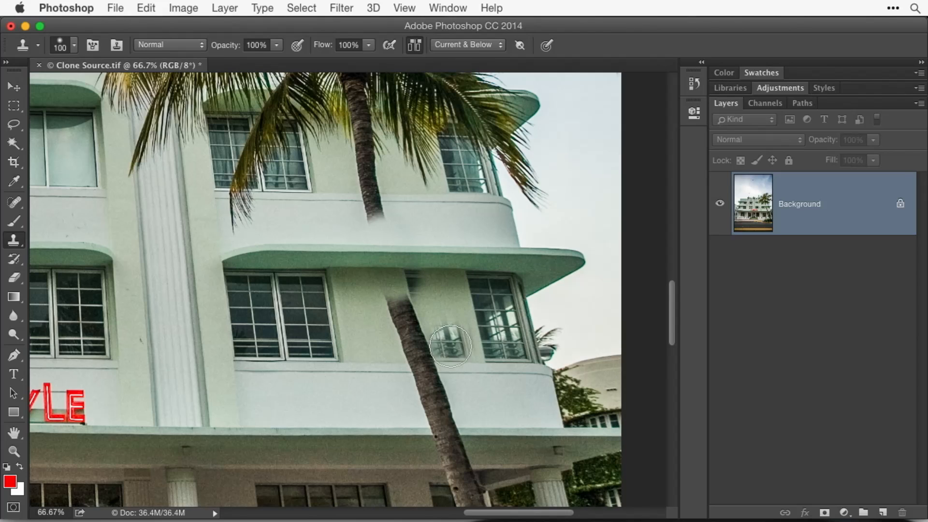
Step: Try to clone the upper wall's horizontal line across the palm trunk with a 90 px brush, and undo the strokes
{"action": "scroll", "coordinate": [480, 246], "scroll_direction": "up", "scroll_amount": 2}
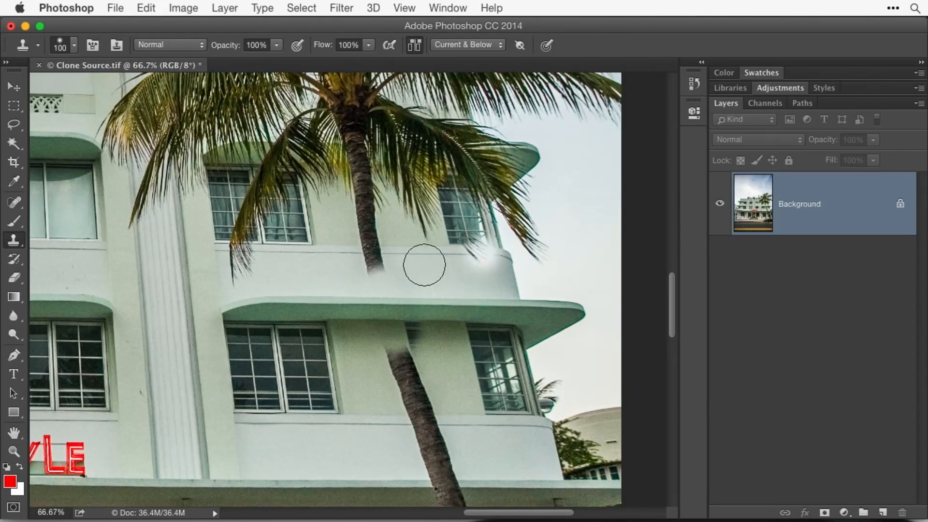
{"action": "key", "text": "bracketleft"}
{"action": "key", "text": "bracketleft"}
{"action": "key", "text": "bracketleft"}
{"action": "key", "text": "bracketleft"}
{"action": "key", "text": "bracketleft"}
{"action": "key", "text": "bracketleft"}
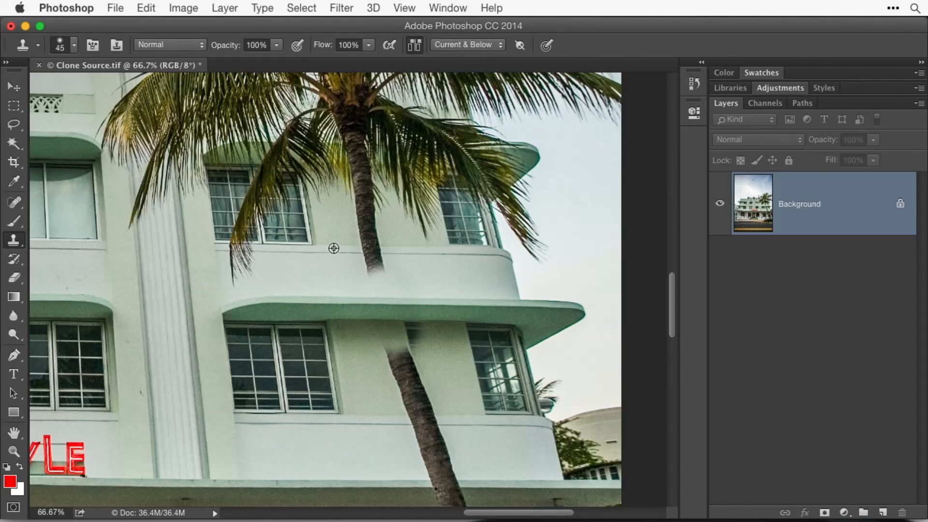
{"action": "key", "text": "bracketright"}
{"action": "key", "text": "bracketright"}
{"action": "key", "text": "bracketright"}
{"action": "key", "text": "bracketright"}
{"action": "key", "text": "bracketright"}
{"action": "mouse_move", "coordinate": [365, 247]}
{"action": "left_mouse_down"}
{"action": "mouse_move", "coordinate": [377, 253]}
{"action": "mouse_move", "coordinate": [372, 266]}
{"action": "mouse_move", "coordinate": [402, 253]}
{"action": "mouse_move", "coordinate": [370, 270]}
{"action": "left_mouse_up"}
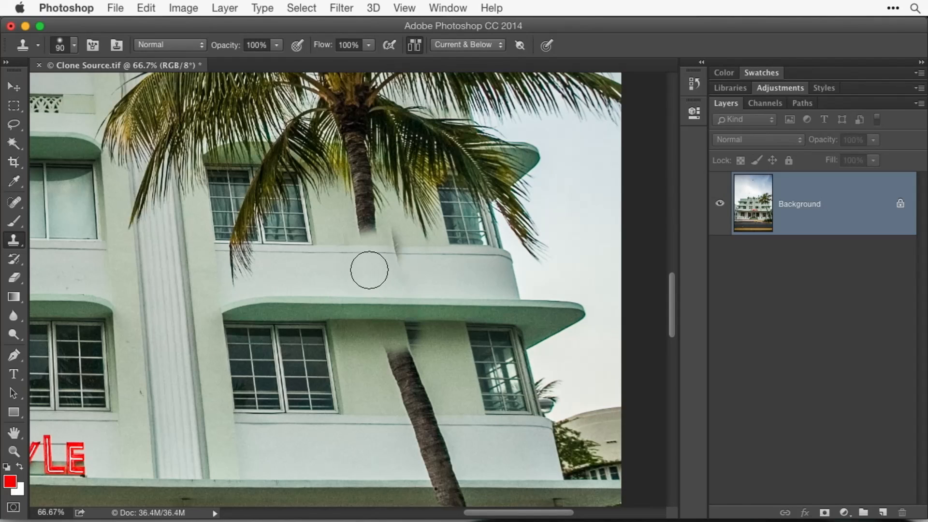
{"action": "key", "text": "super+alt+z"}
{"action": "key", "text": "super+alt+z"}
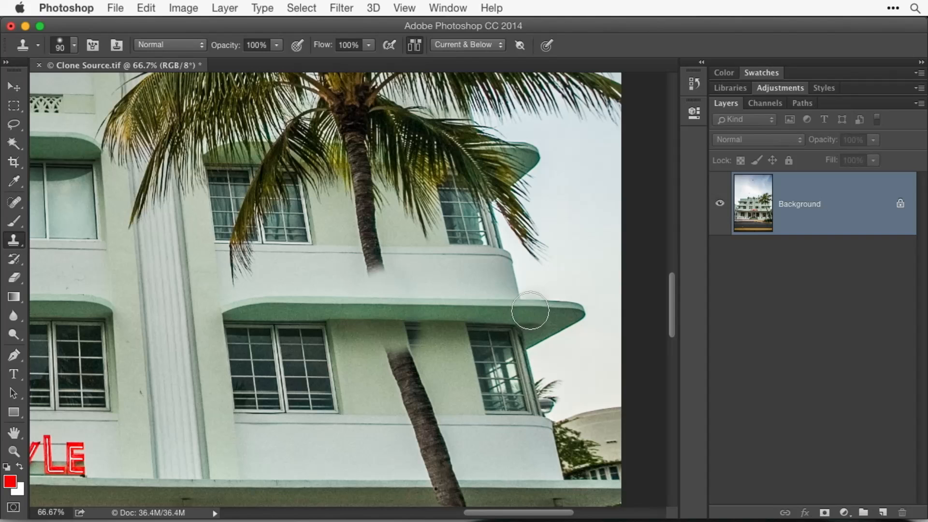
Step: Draw a freehand Lasso selection around the building's left wing, including its first column and the sky above
{"action": "key", "text": "super+minus"}
{"action": "key", "text": "super+minus"}
{"action": "key", "text": "super+minus"}
{"action": "key", "text": "super+minus"}
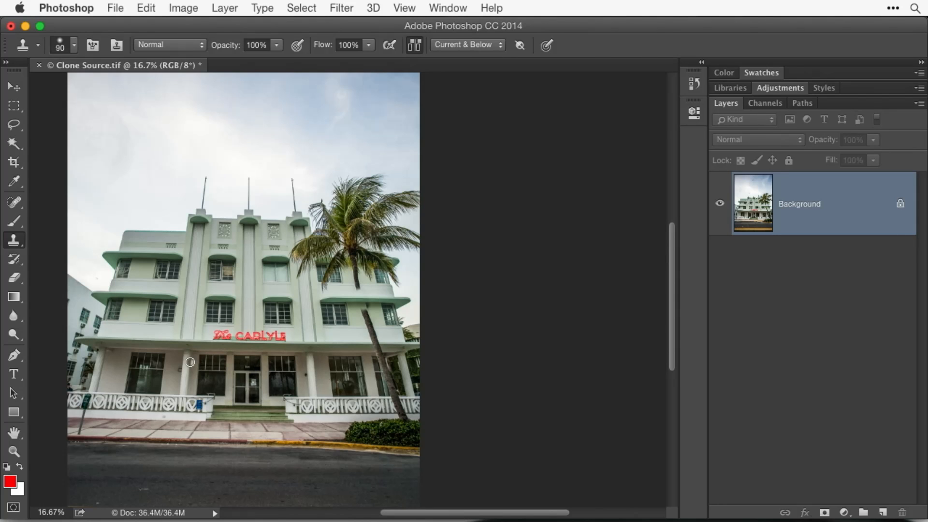
{"action": "left_click", "coordinate": [182, 304], "text": "super"}
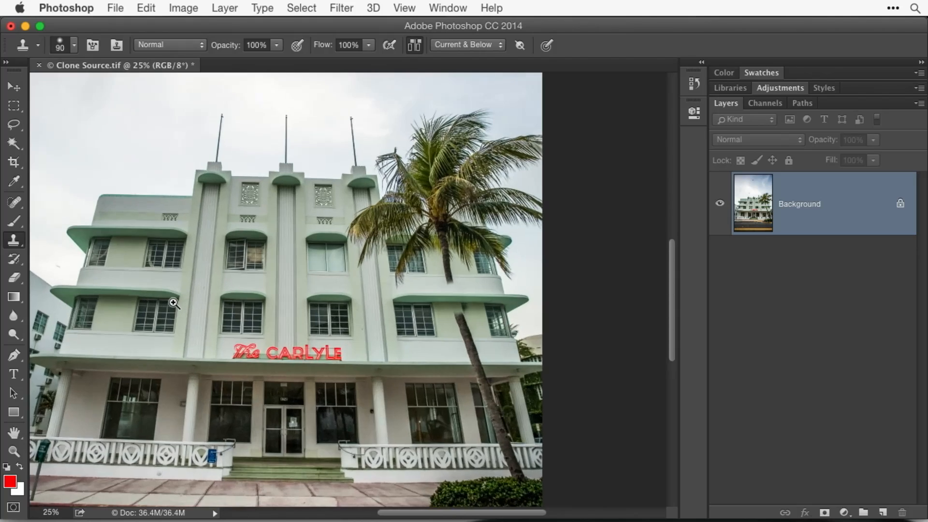
{"action": "left_click", "coordinate": [181, 304], "text": "super"}
{"action": "left_click", "coordinate": [180, 303], "text": "super"}
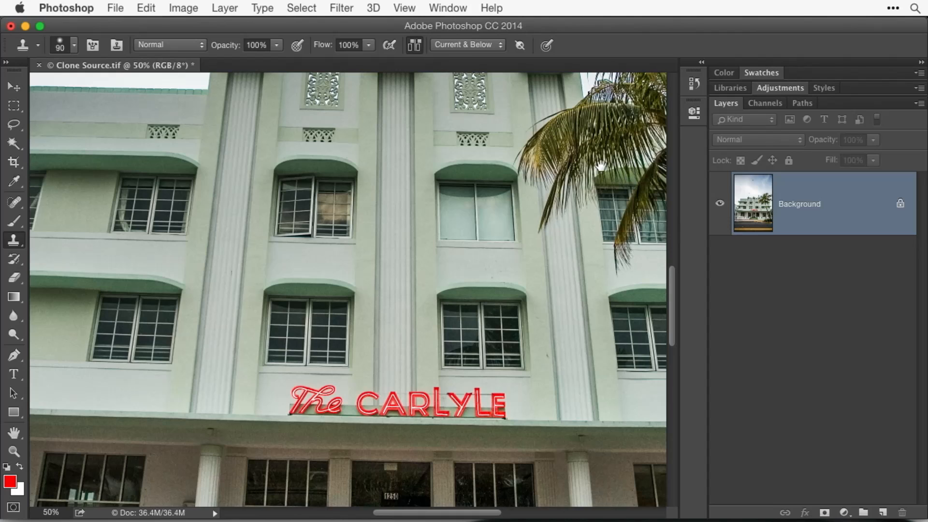
{"action": "left_click", "coordinate": [17, 124]}
{"action": "key", "text": "super+minus"}
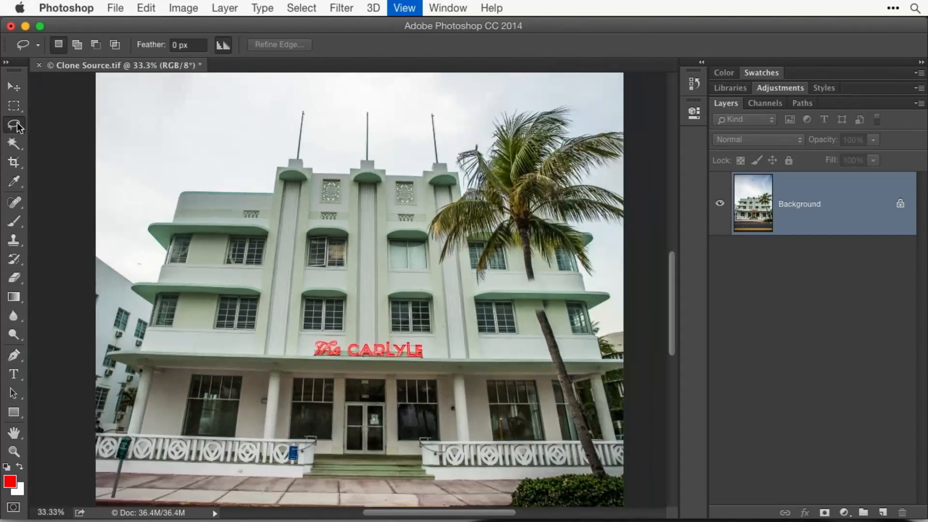
{"action": "key", "text": "super+minus"}
{"action": "mouse_move", "coordinate": [101, 335]}
{"action": "left_mouse_down"}
{"action": "mouse_move", "coordinate": [99, 374]}
{"action": "mouse_move", "coordinate": [125, 383]}
{"action": "mouse_move", "coordinate": [289, 379]}
{"action": "mouse_move", "coordinate": [292, 338]}
{"action": "left_mouse_up"}
{"action": "mouse_move", "coordinate": [310, 196]}
{"action": "left_mouse_down"}
{"action": "mouse_move", "coordinate": [311, 84]}
{"action": "mouse_move", "coordinate": [182, 103]}
{"action": "mouse_move", "coordinate": [132, 127]}
{"action": "mouse_move", "coordinate": [111, 289]}
{"action": "left_mouse_up"}
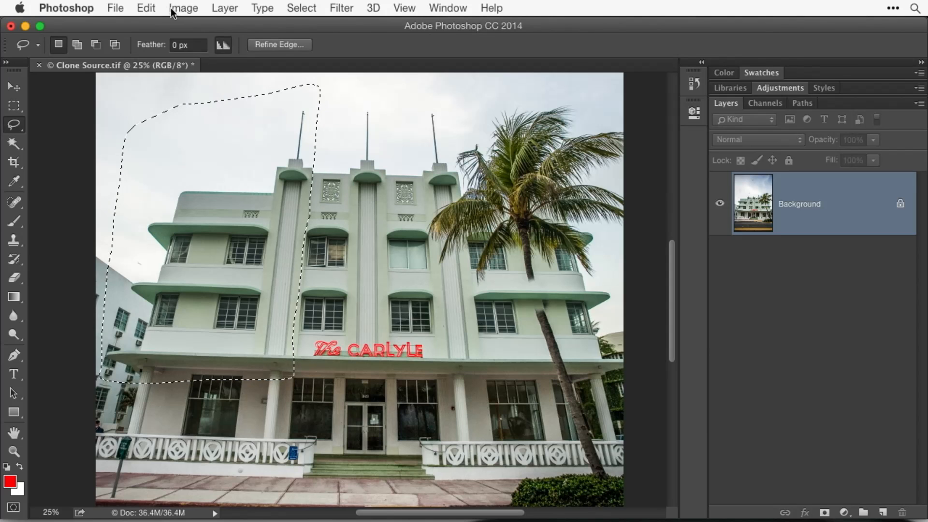
Step: Copy the selected left wing and paste it as a new layer
{"action": "left_click", "coordinate": [150, 8]}
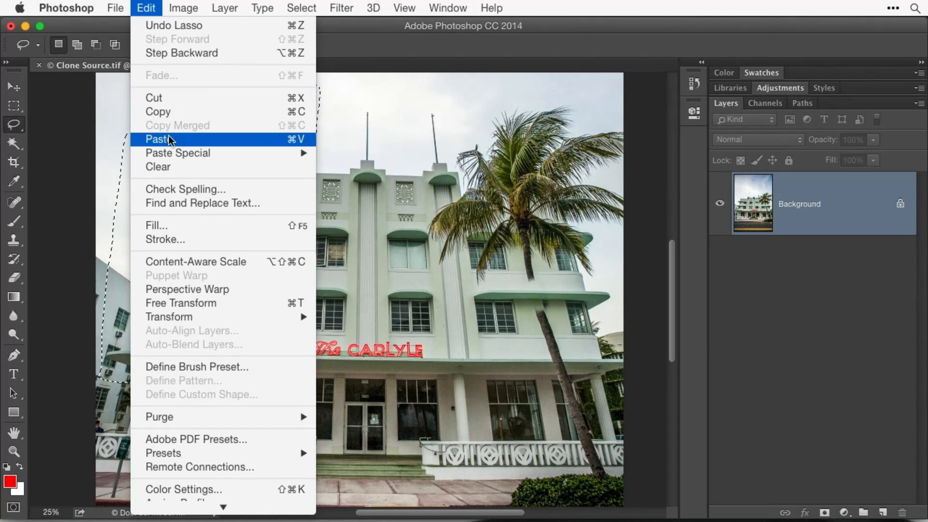
{"action": "left_click", "coordinate": [188, 113]}
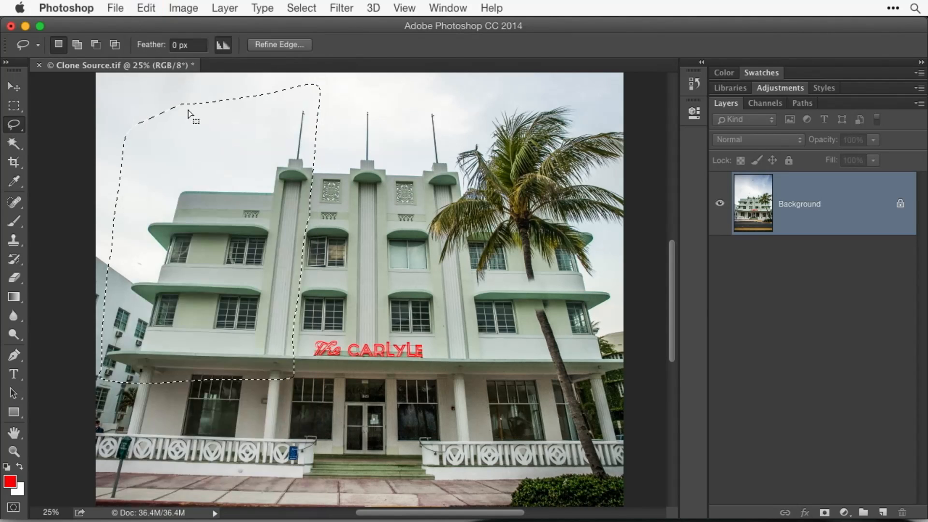
{"action": "left_click", "coordinate": [148, 8]}
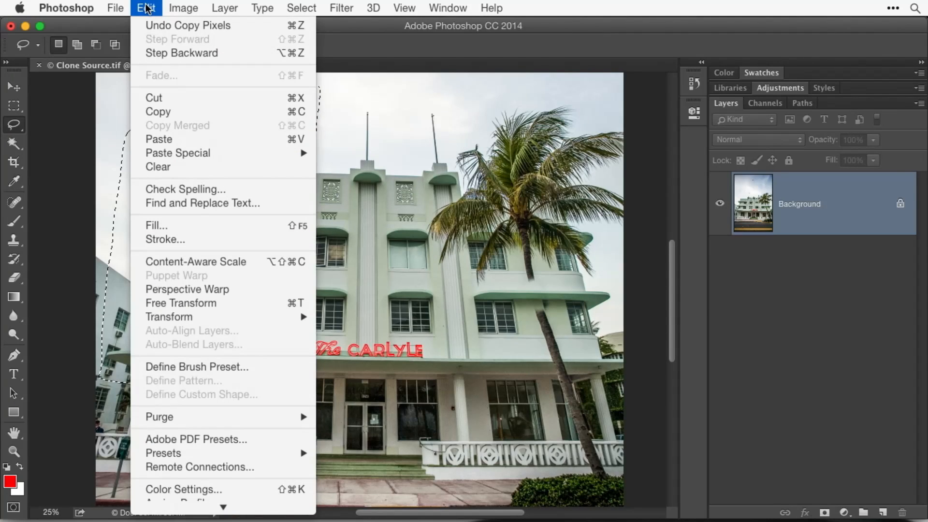
{"action": "left_click", "coordinate": [167, 140]}
Step: Move the pasted wing over the palm tree on the building's right side and flip it horizontally
{"action": "key", "text": "v"}
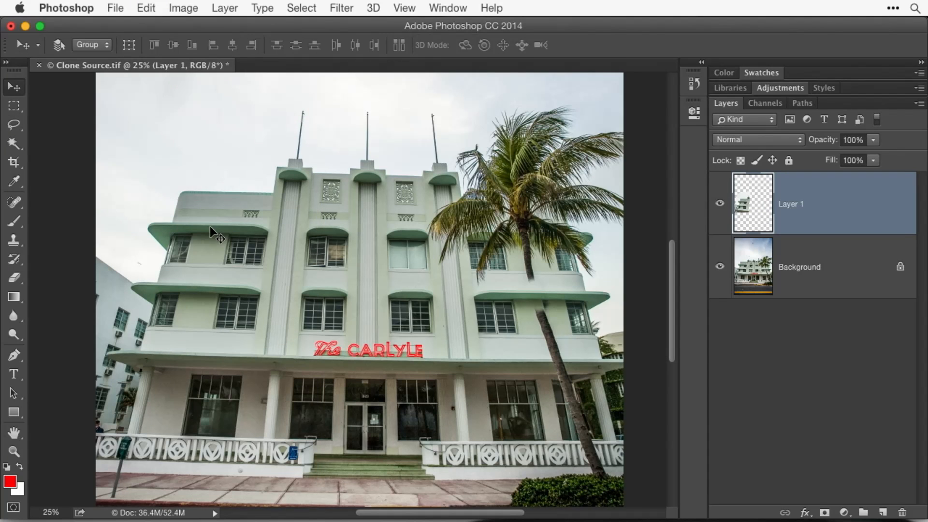
{"action": "left_click_drag", "start_coordinate": [195, 294], "coordinate": [445, 308]}
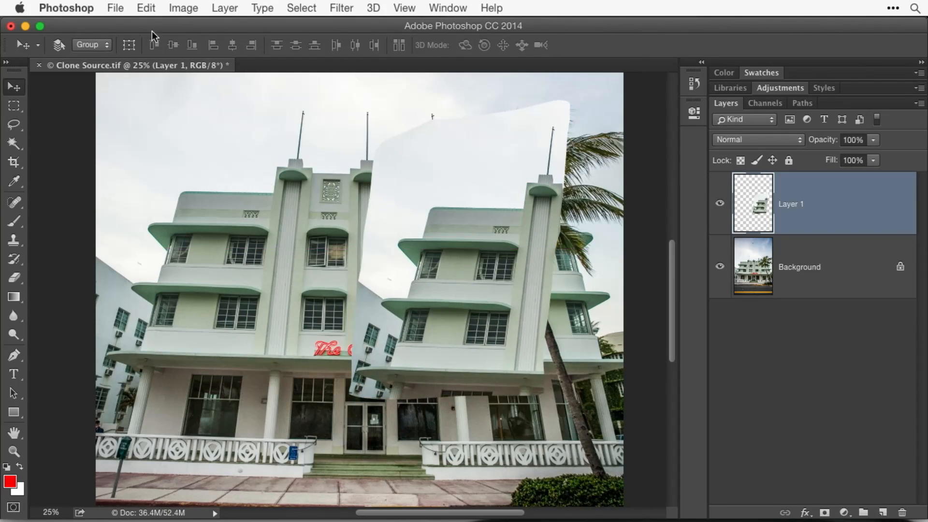
{"action": "left_click", "coordinate": [179, 7]}
{"action": "mouse_move", "coordinate": [208, 146]}
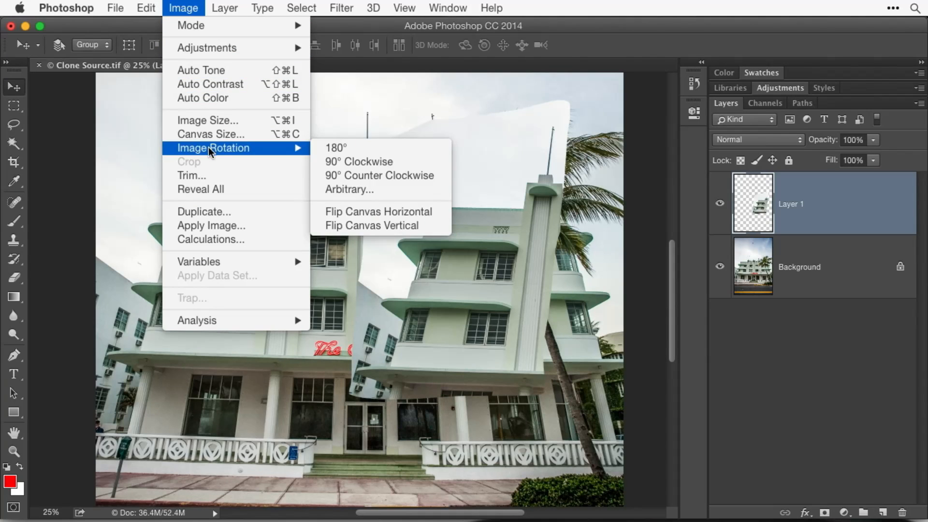
{"action": "mouse_move", "coordinate": [146, 7]}
{"action": "mouse_move", "coordinate": [192, 316]}
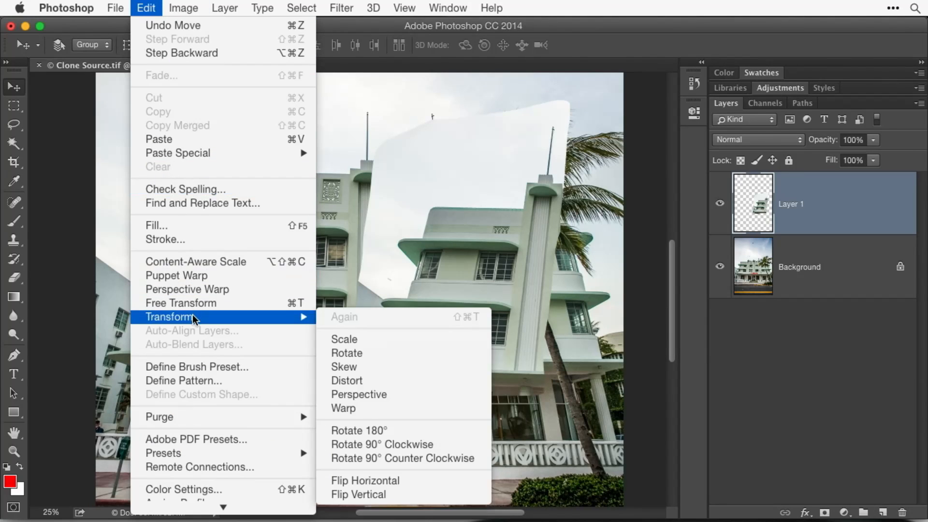
{"action": "left_click", "coordinate": [402, 481]}
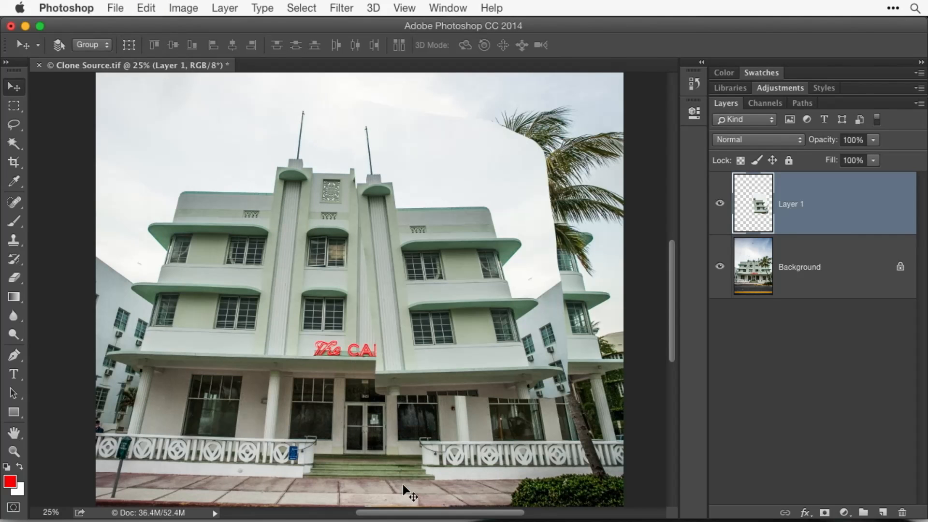
Step: Position the flipped wing over the building's right column, with Layer 1's opacity reduced to 84% for alignment
{"action": "left_click_drag", "start_coordinate": [469, 202], "coordinate": [526, 190]}
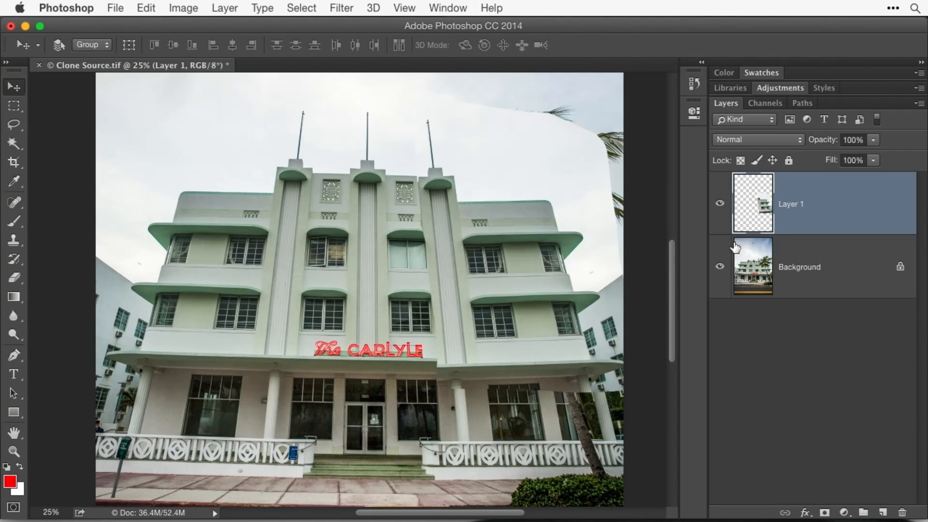
{"action": "key", "text": "super+plus"}
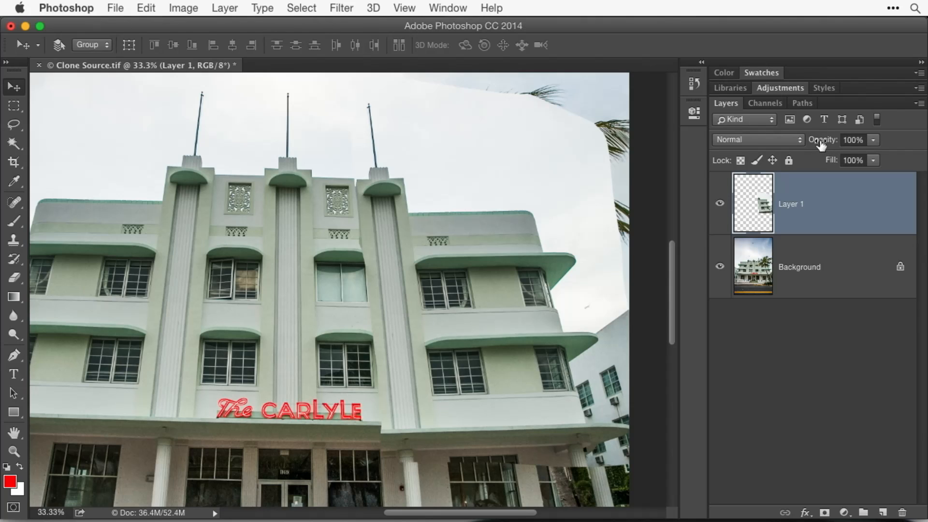
{"action": "left_click_drag", "start_coordinate": [821, 144], "coordinate": [809, 143]}
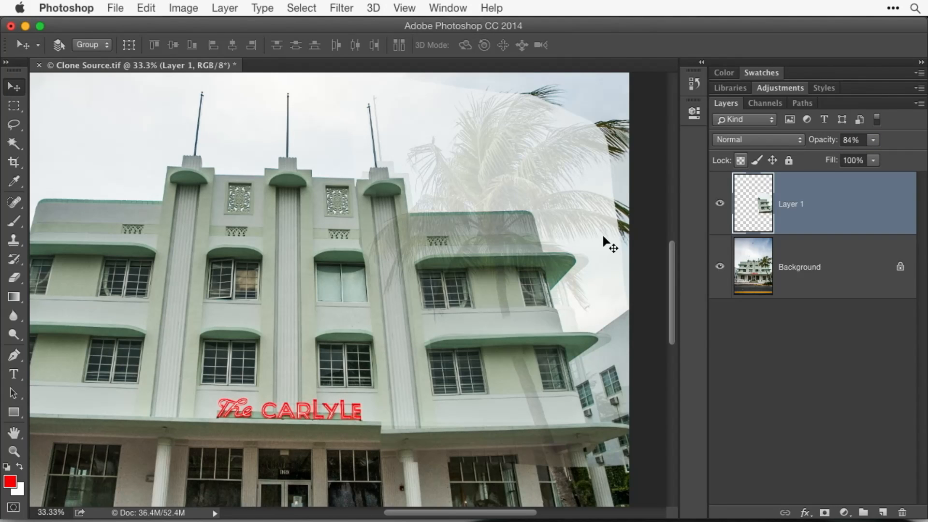
{"action": "mouse_move", "coordinate": [488, 286]}
{"action": "left_mouse_down"}
{"action": "mouse_move", "coordinate": [474, 266]}
{"action": "mouse_move", "coordinate": [493, 286]}
{"action": "mouse_move", "coordinate": [501, 269]}
{"action": "mouse_move", "coordinate": [484, 305]}
{"action": "mouse_move", "coordinate": [507, 332]}
{"action": "mouse_move", "coordinate": [471, 297]}
{"action": "mouse_move", "coordinate": [501, 287]}
{"action": "left_mouse_up"}
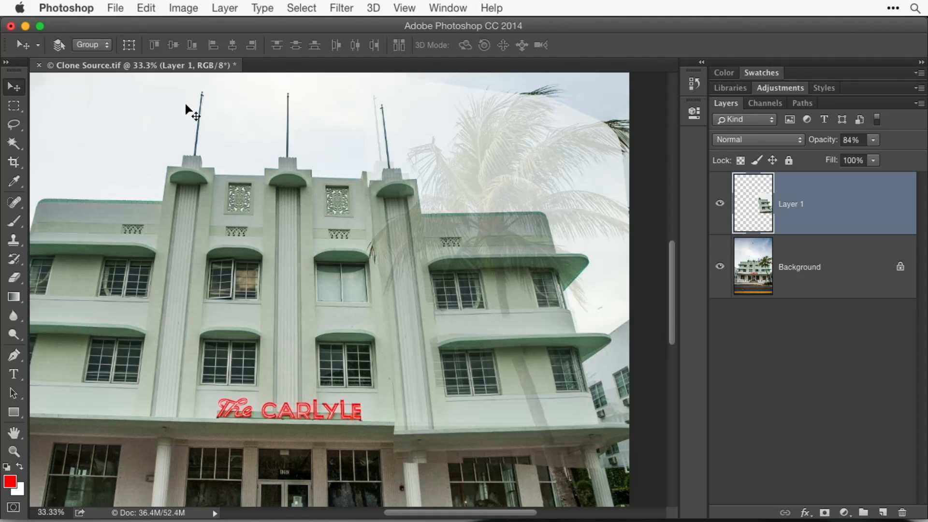
Step: Rotate the flipped wing 2.20° with Free Transform, nudge it into alignment with the right column and roofline, and apply the transformation
{"action": "left_click", "coordinate": [143, 8]}
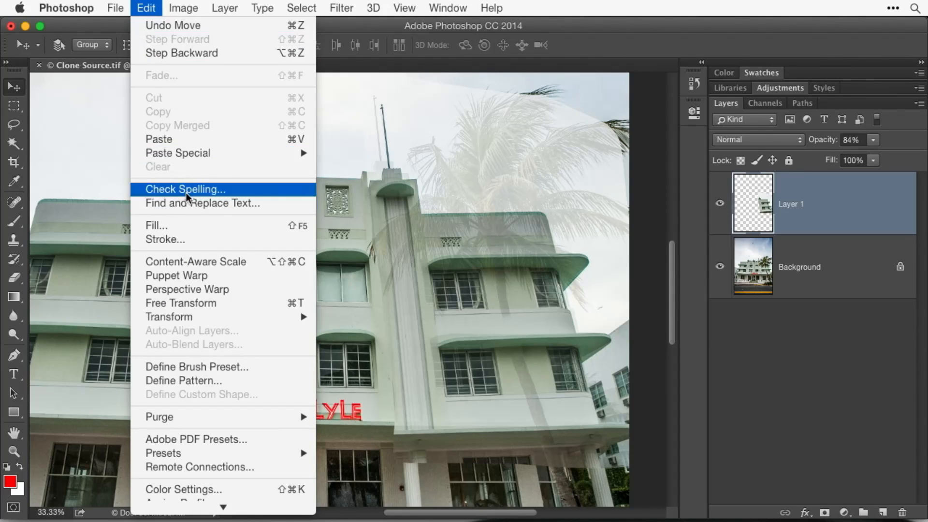
{"action": "left_click", "coordinate": [233, 302]}
{"action": "left_click_drag", "start_coordinate": [298, 384], "coordinate": [291, 382]}
{"action": "scroll", "coordinate": [496, 378], "scroll_direction": "down", "scroll_amount": 2}
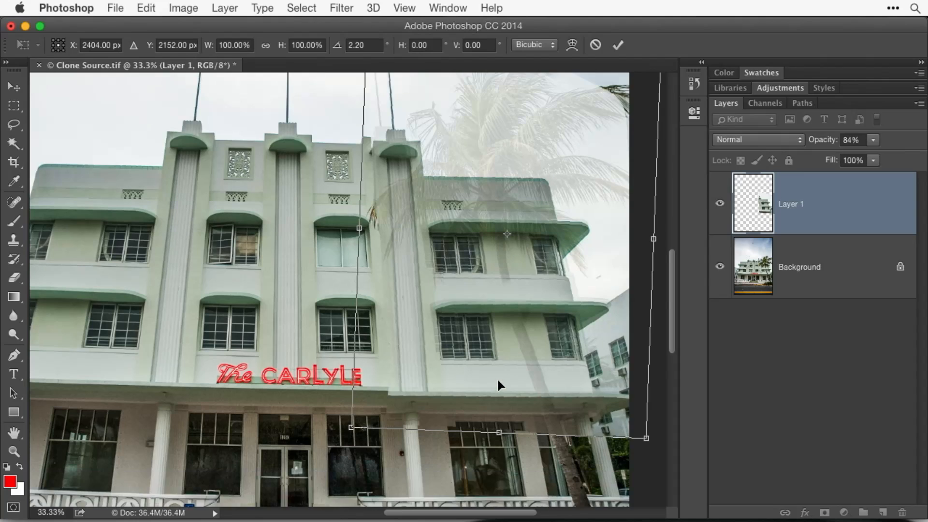
{"action": "scroll", "coordinate": [497, 378], "scroll_direction": "up", "scroll_amount": 4}
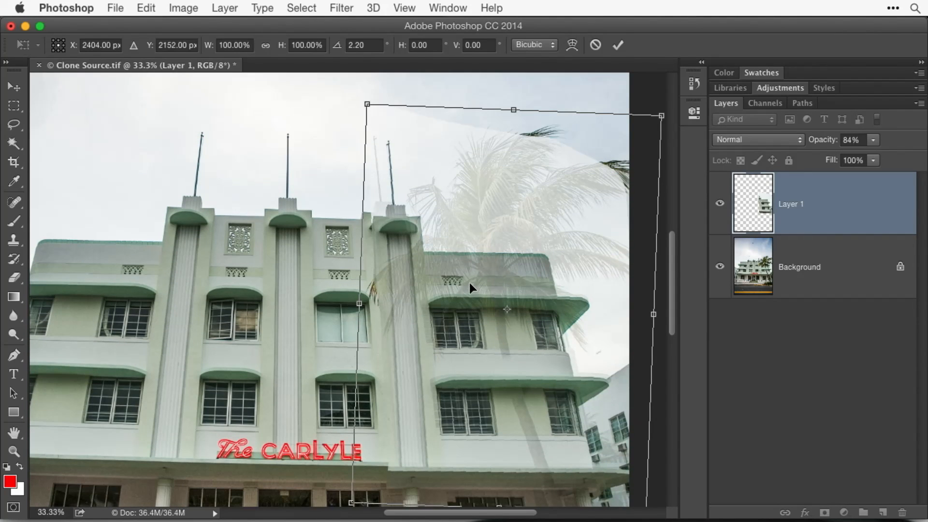
{"action": "mouse_move", "coordinate": [476, 222]}
{"action": "left_mouse_down"}
{"action": "mouse_move", "coordinate": [464, 201]}
{"action": "mouse_move", "coordinate": [459, 225]}
{"action": "mouse_move", "coordinate": [475, 222]}
{"action": "left_mouse_up"}
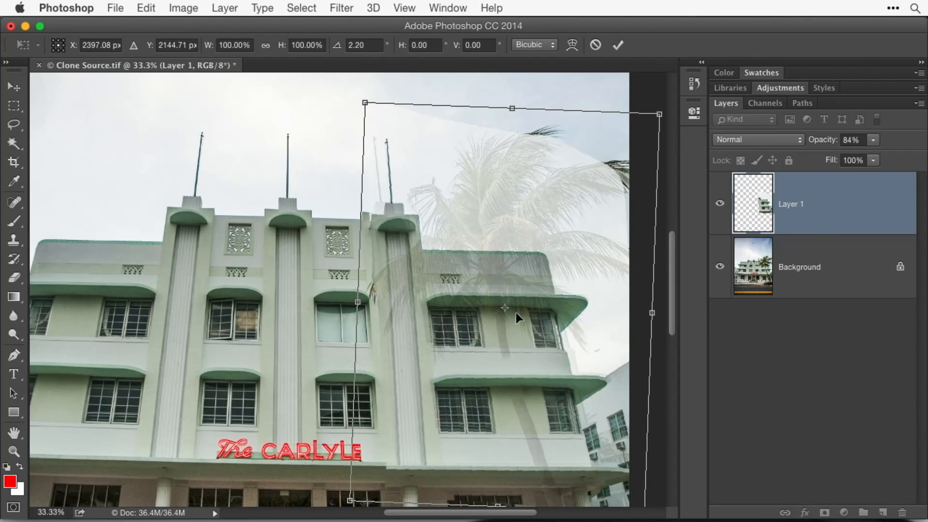
{"action": "left_click_drag", "start_coordinate": [459, 327], "coordinate": [459, 327]}
{"action": "key", "text": "Return"}
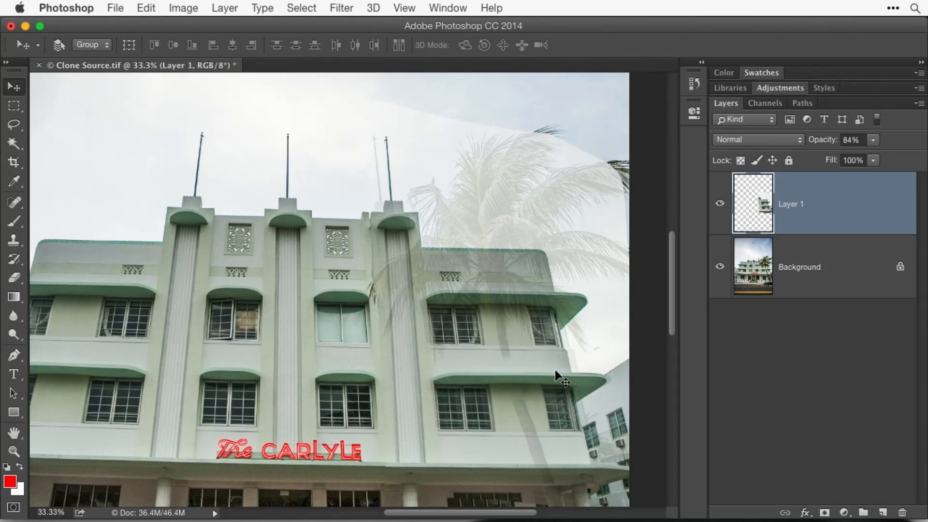
Step: Compare the image with Layer 1 shown and hidden to check how the flipped wing lines up with the original ledges and right column
{"action": "left_click", "coordinate": [719, 203]}
{"action": "left_click", "coordinate": [719, 207]}
{"action": "left_click", "coordinate": [719, 208]}
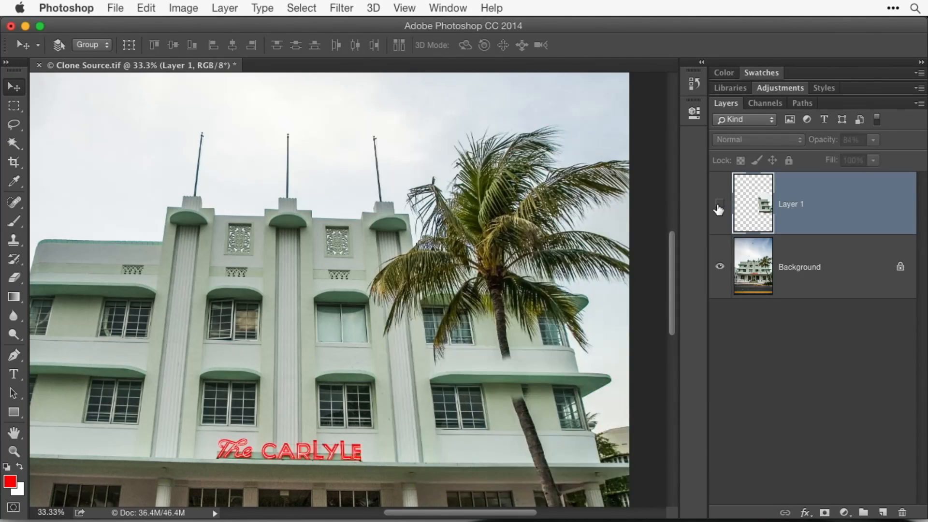
{"action": "left_click", "coordinate": [719, 207]}
{"action": "left_click", "coordinate": [719, 206]}
{"action": "left_click", "coordinate": [718, 207]}
{"action": "left_click", "coordinate": [719, 207]}
{"action": "left_click", "coordinate": [719, 207]}
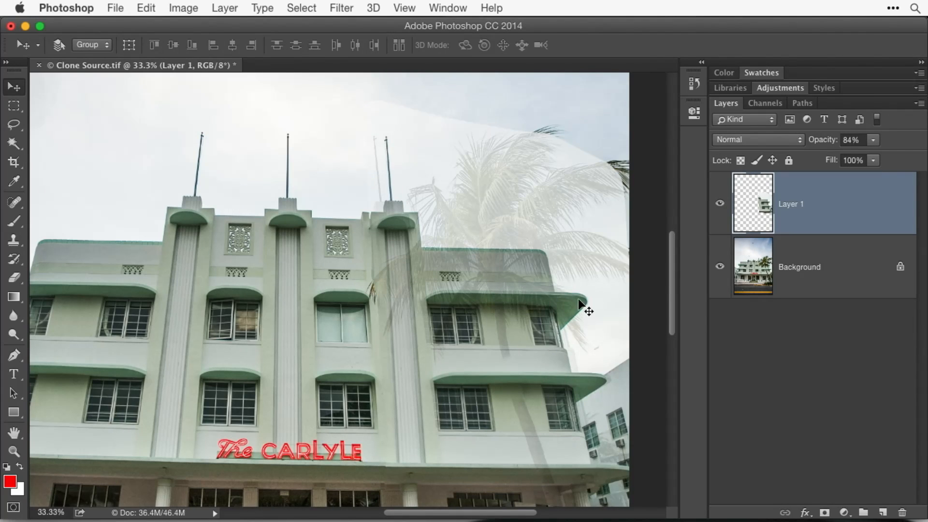
{"action": "left_click", "coordinate": [720, 203]}
{"action": "left_click", "coordinate": [720, 204]}
{"action": "left_click", "coordinate": [719, 203]}
{"action": "left_click", "coordinate": [719, 203]}
{"action": "left_click", "coordinate": [719, 203]}
{"action": "left_click", "coordinate": [719, 204]}
{"action": "left_click", "coordinate": [720, 205]}
{"action": "left_click", "coordinate": [720, 205]}
{"action": "left_click", "coordinate": [720, 205]}
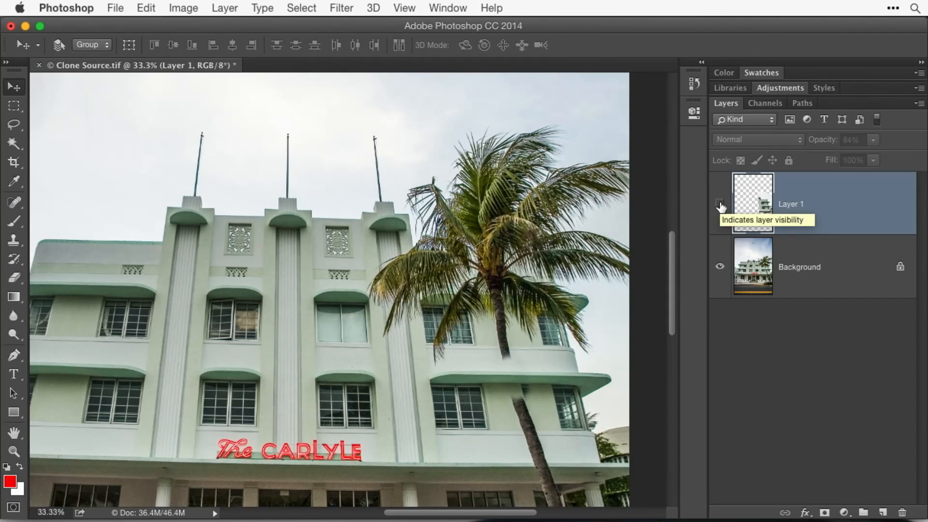
{"action": "left_click", "coordinate": [720, 205]}
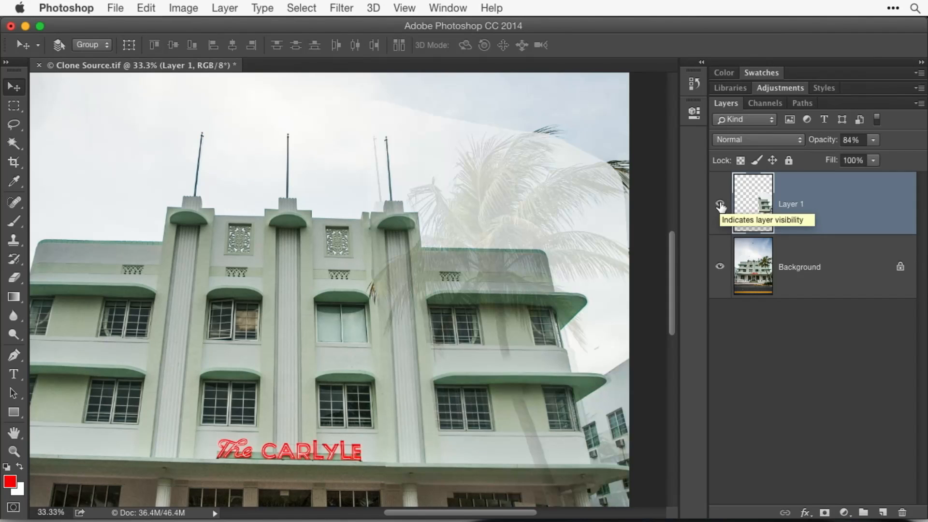
Step: Distort Layer 1 by its upper corners to align it with the right column, antenna and ledges, and set its opacity to 100%
{"action": "left_click", "coordinate": [147, 11]}
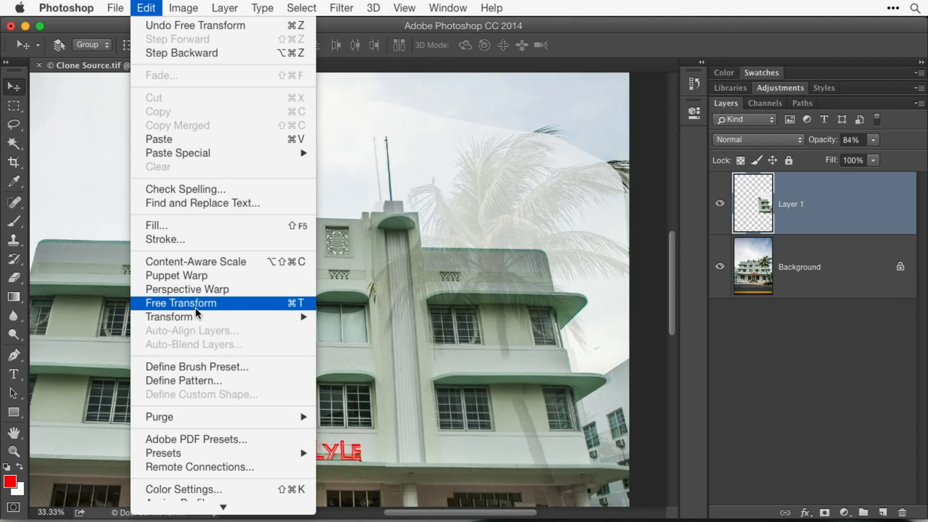
{"action": "mouse_move", "coordinate": [195, 315]}
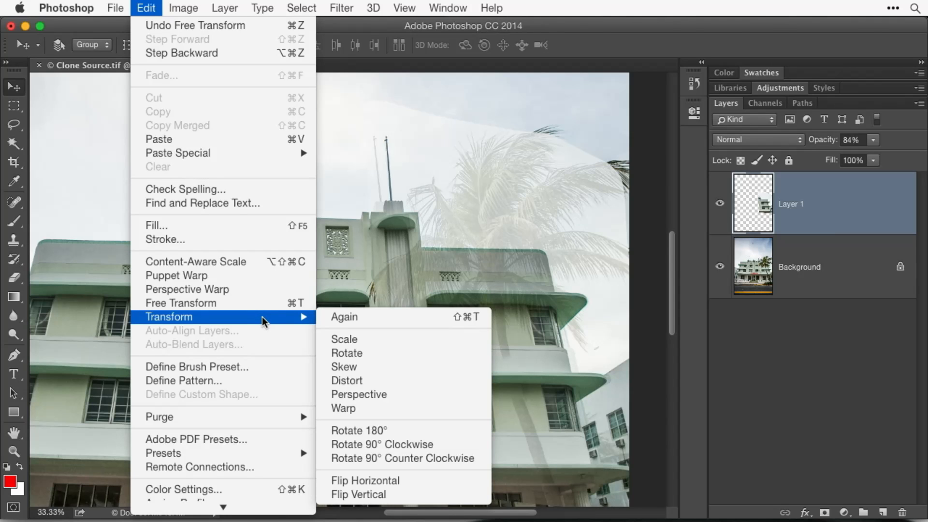
{"action": "left_click", "coordinate": [361, 375]}
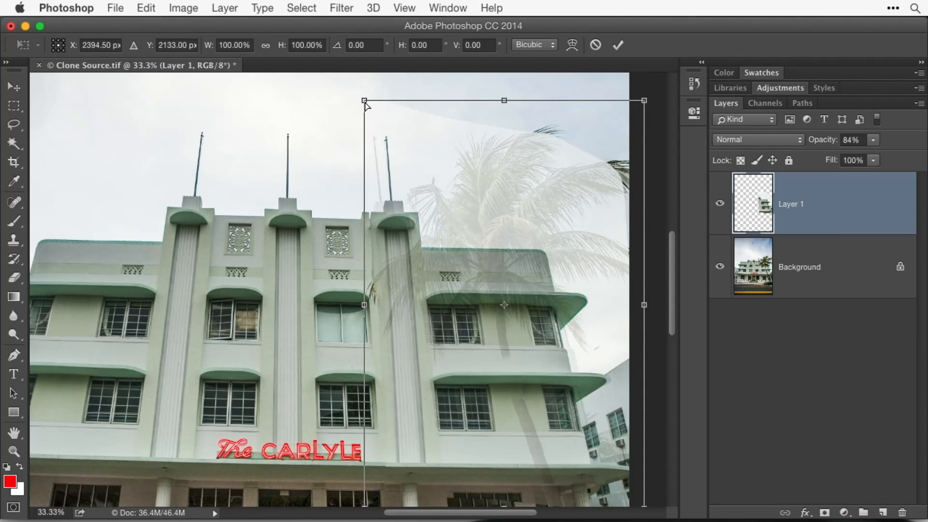
{"action": "mouse_move", "coordinate": [365, 103]}
{"action": "left_mouse_down"}
{"action": "mouse_move", "coordinate": [199, 130]}
{"action": "mouse_move", "coordinate": [158, 148]}
{"action": "mouse_move", "coordinate": [295, 120]}
{"action": "mouse_move", "coordinate": [380, 121]}
{"action": "mouse_move", "coordinate": [355, 107]}
{"action": "mouse_move", "coordinate": [355, 120]}
{"action": "mouse_move", "coordinate": [351, 100]}
{"action": "left_mouse_up"}
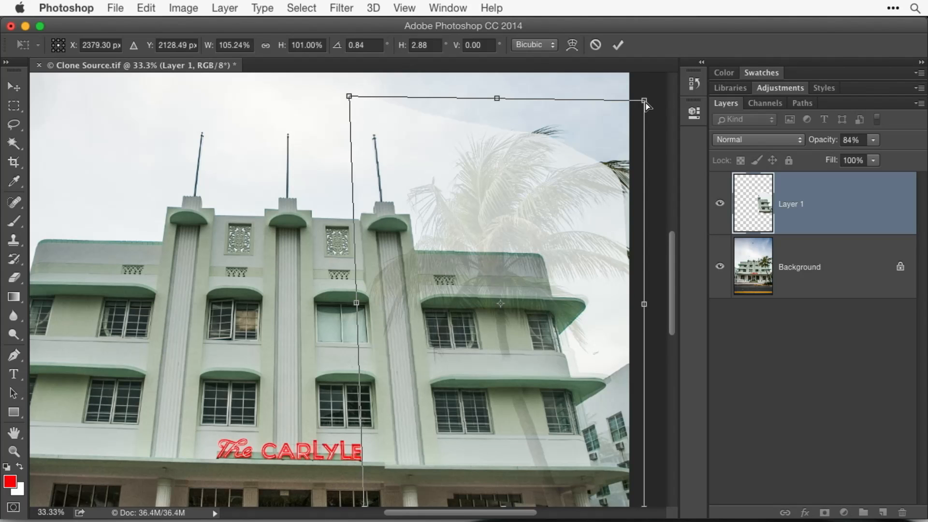
{"action": "mouse_move", "coordinate": [646, 104]}
{"action": "left_mouse_down"}
{"action": "mouse_move", "coordinate": [648, 88]}
{"action": "mouse_move", "coordinate": [644, 101]}
{"action": "left_mouse_up"}
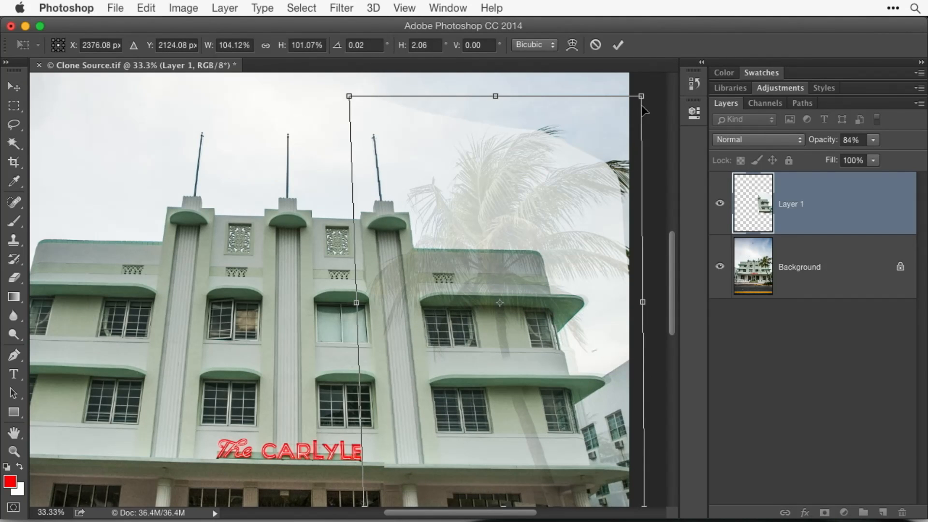
{"action": "left_click_drag", "start_coordinate": [642, 99], "coordinate": [655, 85]}
{"action": "mouse_move", "coordinate": [349, 96]}
{"action": "left_mouse_down"}
{"action": "mouse_move", "coordinate": [362, 95]}
{"action": "mouse_move", "coordinate": [350, 95]}
{"action": "left_mouse_up"}
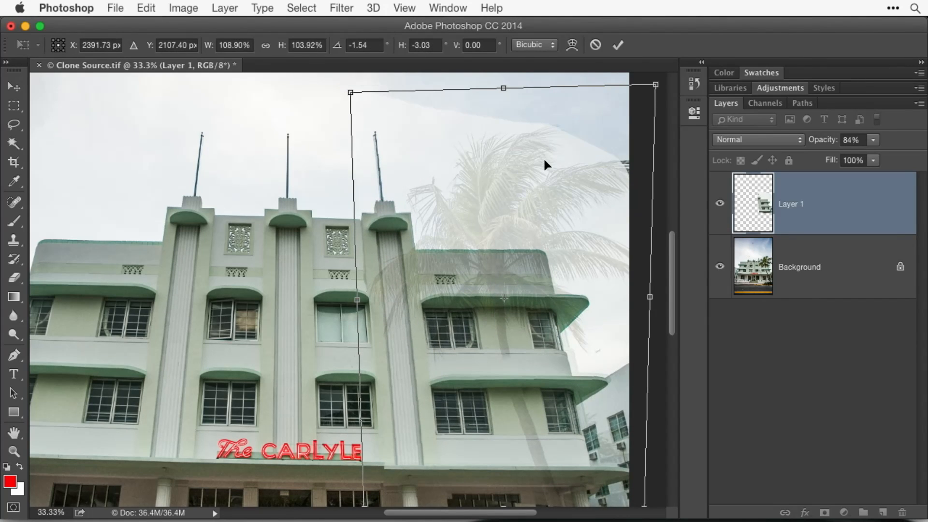
{"action": "key", "text": "Return"}
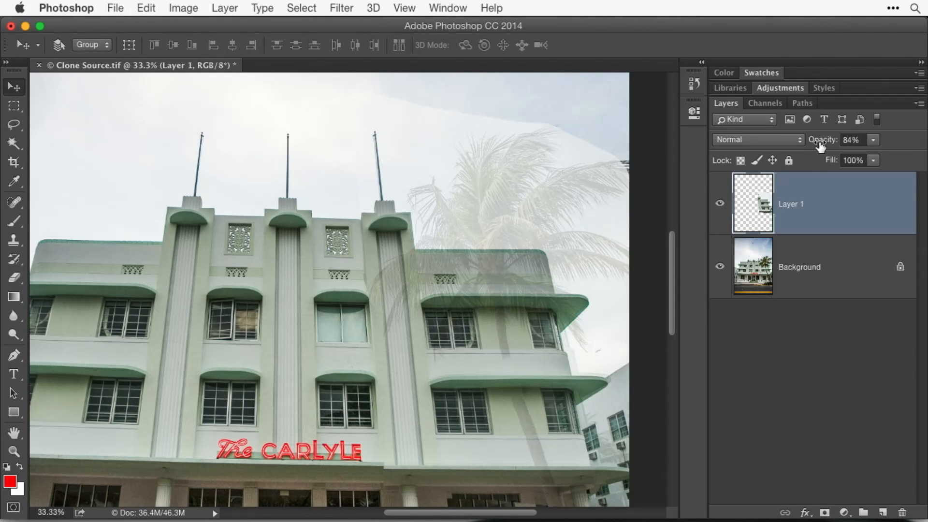
{"action": "left_click_drag", "start_coordinate": [820, 145], "coordinate": [926, 145]}
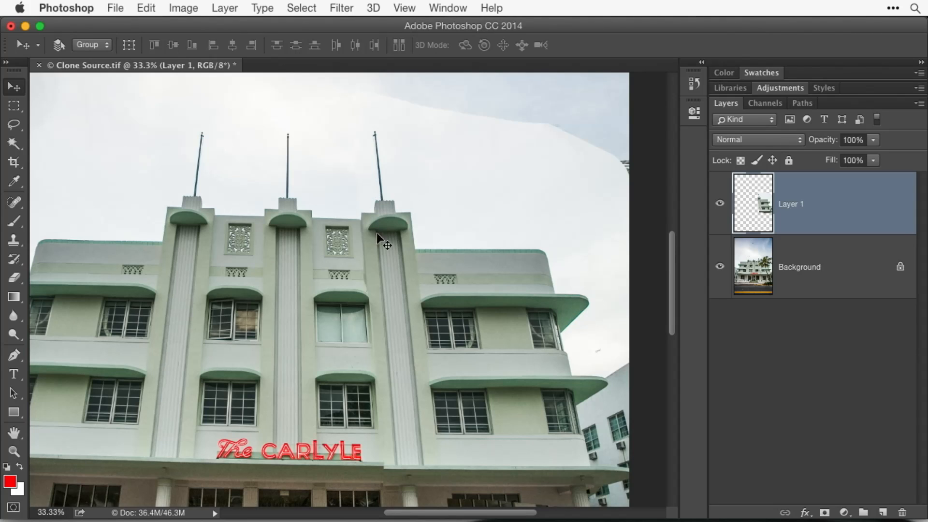
Step: Toggle Layer 1's visibility to examine the distorted wing's fit against the original building at full opacity
{"action": "left_click", "coordinate": [719, 206]}
{"action": "left_click", "coordinate": [719, 207]}
{"action": "left_click", "coordinate": [719, 207]}
{"action": "left_click", "coordinate": [720, 207]}
{"action": "left_click", "coordinate": [719, 207]}
{"action": "left_click", "coordinate": [720, 207]}
{"action": "left_click", "coordinate": [719, 207]}
{"action": "left_click", "coordinate": [719, 207]}
{"action": "left_click", "coordinate": [719, 206]}
{"action": "left_click", "coordinate": [720, 206]}
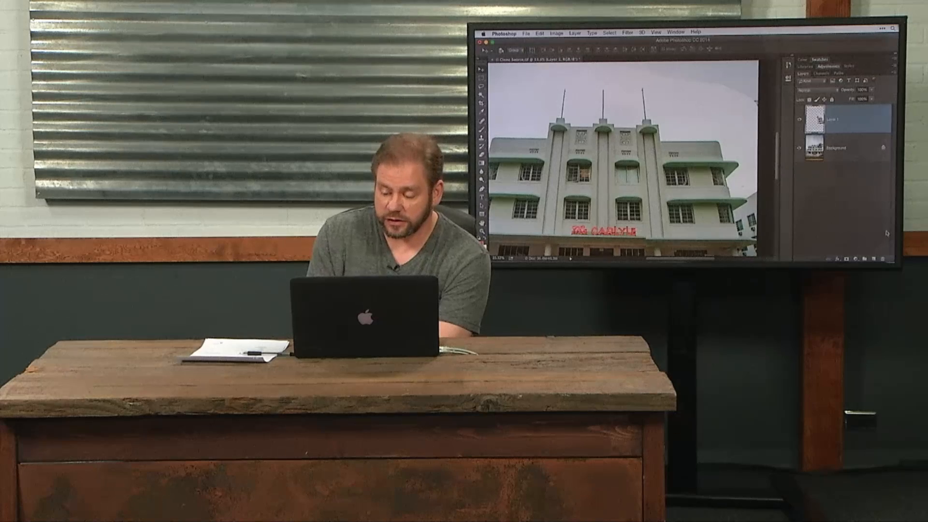
Step: Add a layer mask to Layer 1 and paint black with a 200 px brush around the right column's antenna
{"action": "left_click", "coordinate": [846, 257]}
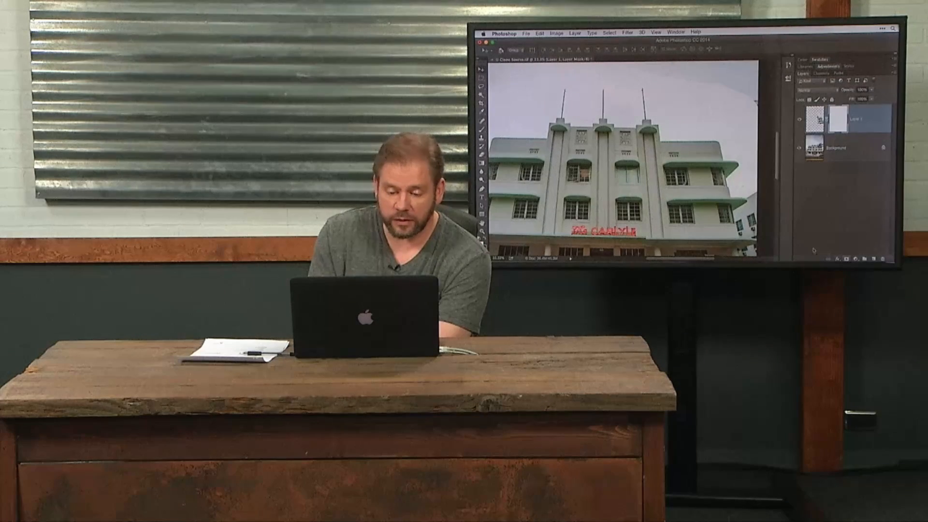
{"action": "left_click", "coordinate": [481, 129]}
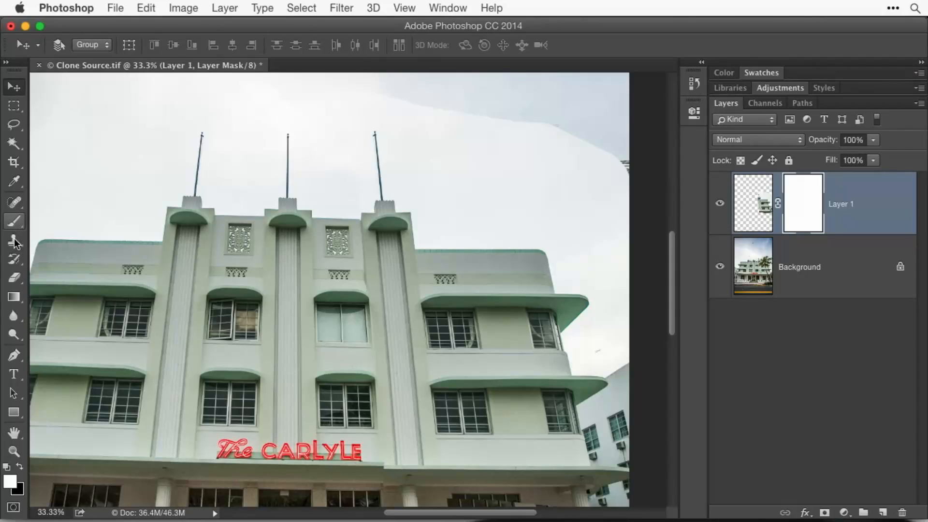
{"action": "left_click", "coordinate": [14, 222]}
{"action": "key", "text": "x"}
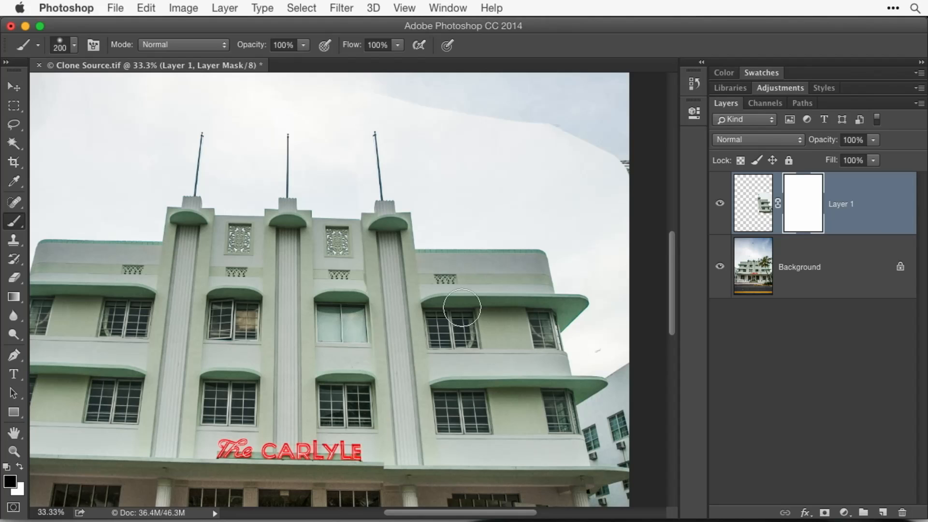
{"action": "key", "text": "bracketright"}
{"action": "key", "text": "bracketright"}
{"action": "key", "text": "bracketright"}
{"action": "key", "text": "bracketright"}
{"action": "key", "text": "bracketleft"}
{"action": "key", "text": "bracketleft"}
{"action": "key", "text": "bracketleft"}
{"action": "key", "text": "bracketleft"}
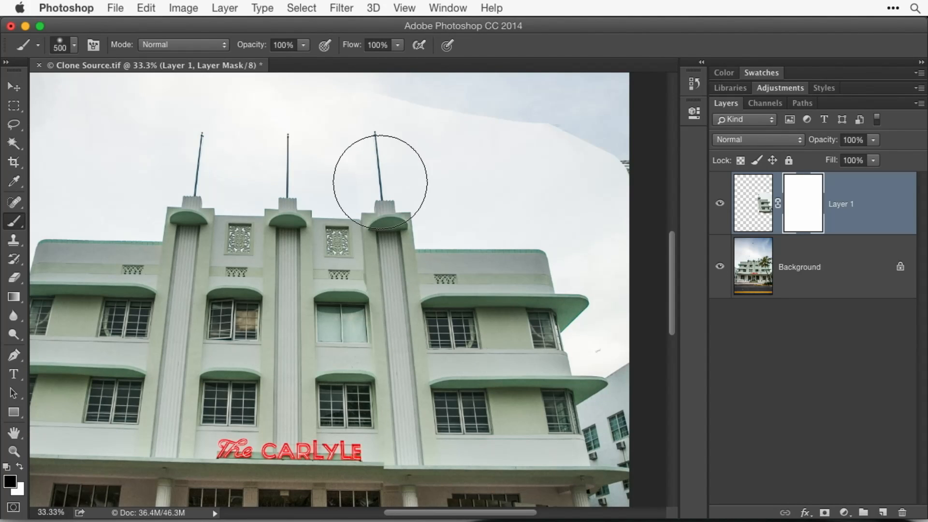
{"action": "mouse_move", "coordinate": [349, 144]}
{"action": "left_mouse_down"}
{"action": "mouse_move", "coordinate": [349, 157]}
{"action": "mouse_move", "coordinate": [378, 150]}
{"action": "mouse_move", "coordinate": [367, 182]}
{"action": "mouse_move", "coordinate": [385, 163]}
{"action": "mouse_move", "coordinate": [375, 177]}
{"action": "mouse_move", "coordinate": [379, 207]}
{"action": "mouse_move", "coordinate": [380, 183]}
{"action": "mouse_move", "coordinate": [398, 190]}
{"action": "mouse_move", "coordinate": [353, 192]}
{"action": "mouse_move", "coordinate": [428, 186]}
{"action": "left_mouse_up"}
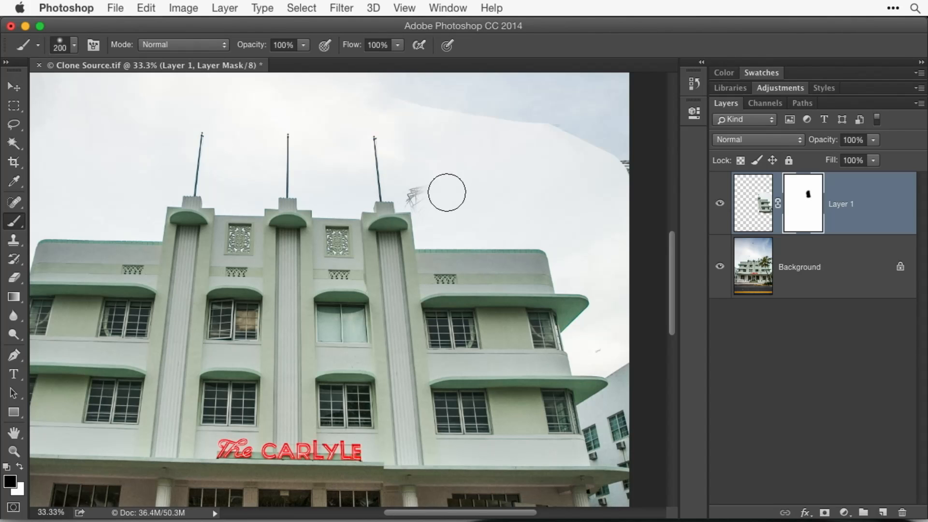
Step: Paint the mask white over the palm remnants beside the antenna, and black along the upper sky seam with a 300 px brush
{"action": "key", "text": "x"}
{"action": "left_click_drag", "start_coordinate": [443, 213], "coordinate": [419, 175]}
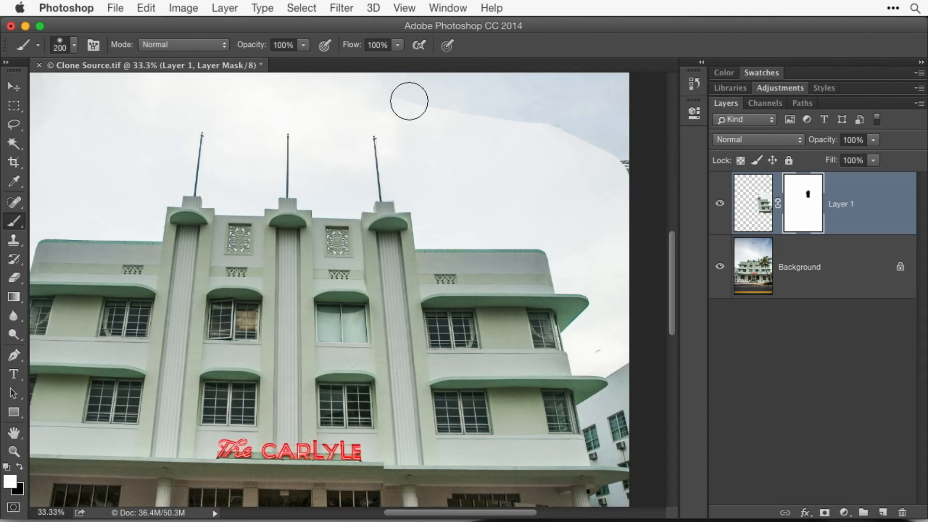
{"action": "key", "text": "bracketright"}
{"action": "key", "text": "bracketright"}
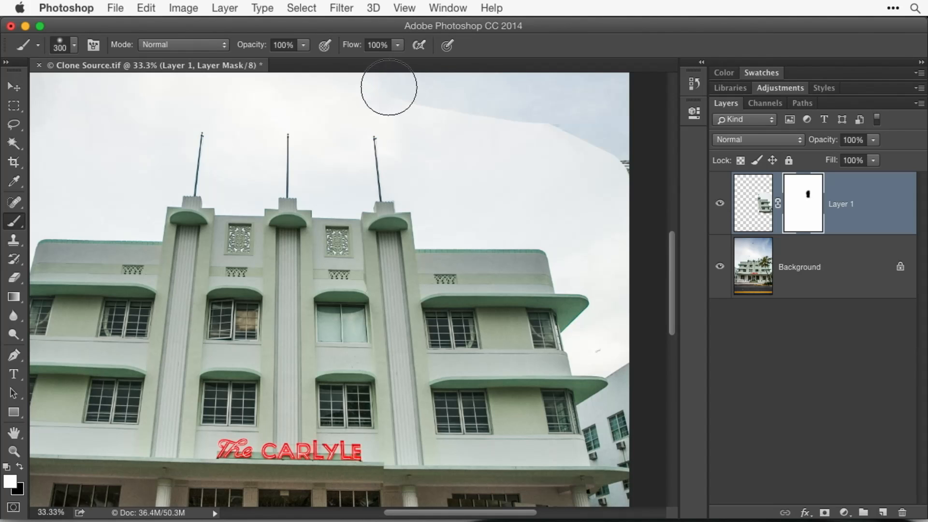
{"action": "key", "text": "x"}
{"action": "mouse_move", "coordinate": [463, 93]}
{"action": "left_mouse_down"}
{"action": "mouse_move", "coordinate": [512, 87]}
{"action": "mouse_move", "coordinate": [520, 151]}
{"action": "mouse_move", "coordinate": [534, 159]}
{"action": "left_mouse_up"}
{"action": "key", "text": "x"}
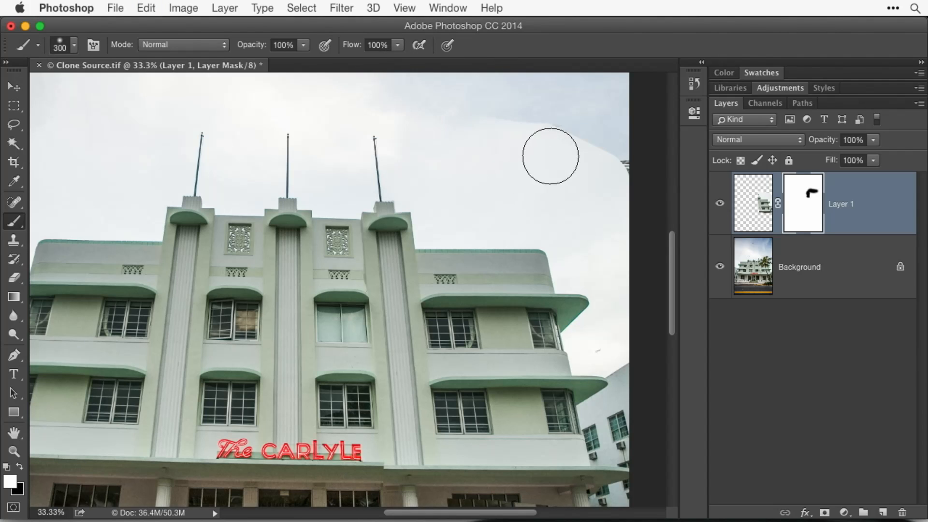
Step: Show and hide the masked Layer 1 to inspect where it meets the right column and lower ledge
{"action": "left_click", "coordinate": [719, 208]}
{"action": "left_click", "coordinate": [720, 208]}
{"action": "left_click", "coordinate": [720, 208]}
{"action": "left_click", "coordinate": [720, 209]}
{"action": "left_click", "coordinate": [720, 209]}
{"action": "left_click", "coordinate": [720, 209]}
{"action": "left_click", "coordinate": [719, 209]}
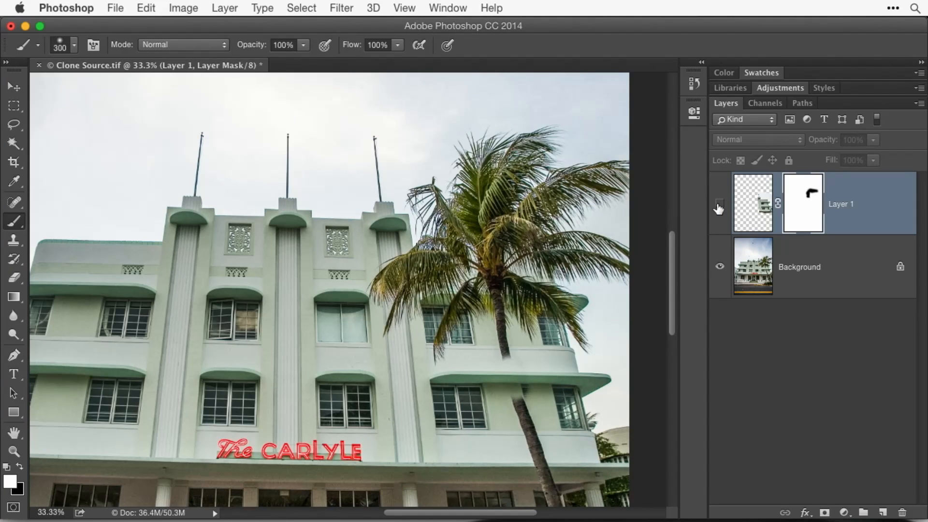
{"action": "left_click", "coordinate": [720, 208]}
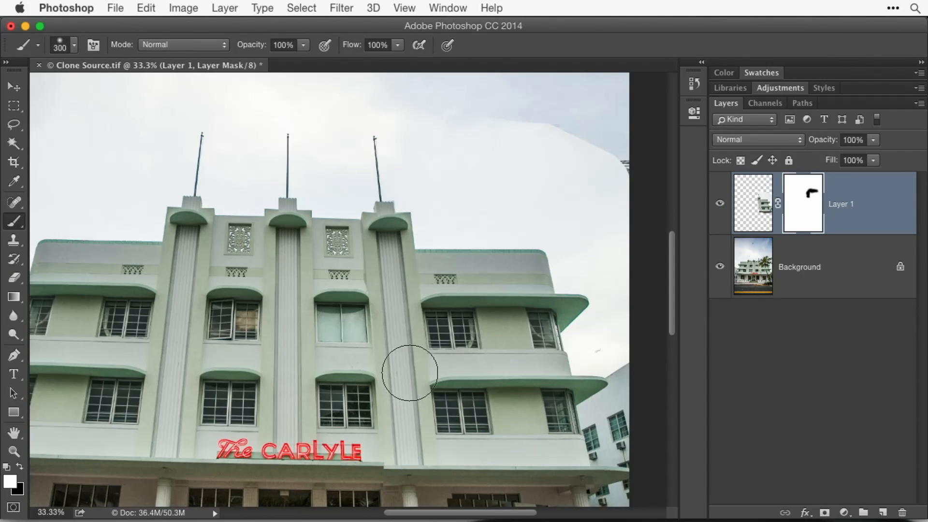
Step: Paint Layer 1's mask black with a 150 px brush along the right column's lower part and below the bottom ledge
{"action": "key", "text": "bracketleft"}
{"action": "key", "text": "bracketleft"}
{"action": "key", "text": "bracketleft"}
{"action": "key", "text": "bracketleft"}
{"action": "key", "text": "x"}
{"action": "left_click_drag", "start_coordinate": [387, 469], "coordinate": [362, 328]}
{"action": "mouse_move", "coordinate": [384, 473]}
{"action": "left_mouse_down"}
{"action": "mouse_move", "coordinate": [543, 476]}
{"action": "mouse_move", "coordinate": [522, 474]}
{"action": "mouse_move", "coordinate": [542, 469]}
{"action": "mouse_move", "coordinate": [607, 480]}
{"action": "mouse_move", "coordinate": [542, 486]}
{"action": "left_mouse_up"}
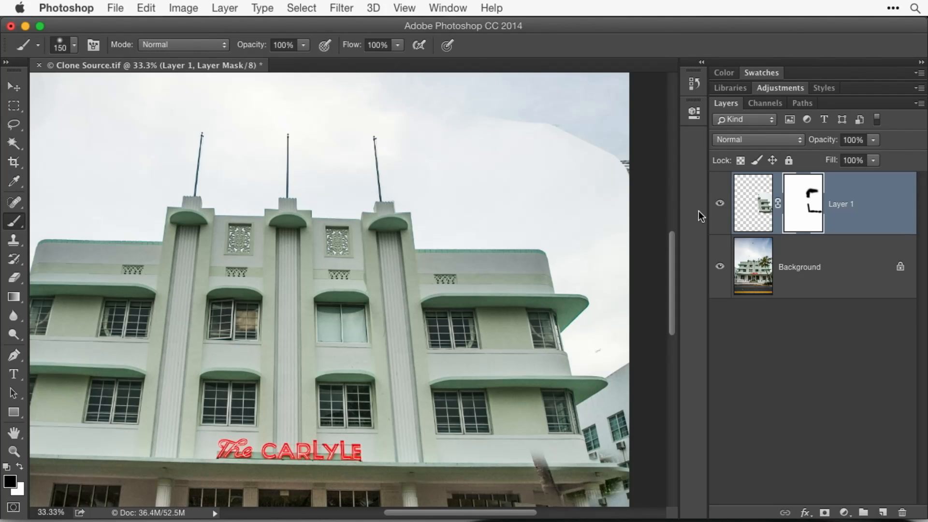
Step: Select the upper-right sky area containing the visible seam with the Lasso tool and add a new empty layer
{"action": "left_click", "coordinate": [13, 124]}
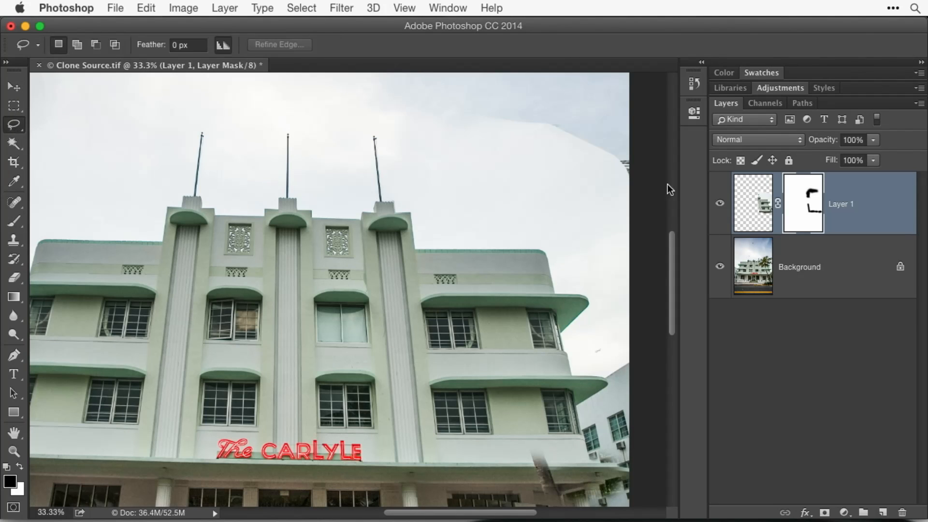
{"action": "mouse_move", "coordinate": [632, 203]}
{"action": "left_mouse_down"}
{"action": "mouse_move", "coordinate": [470, 124]}
{"action": "mouse_move", "coordinate": [451, 129]}
{"action": "mouse_move", "coordinate": [384, 103]}
{"action": "mouse_move", "coordinate": [371, 67]}
{"action": "left_mouse_up"}
{"action": "left_click_drag", "start_coordinate": [647, 182], "coordinate": [644, 200]}
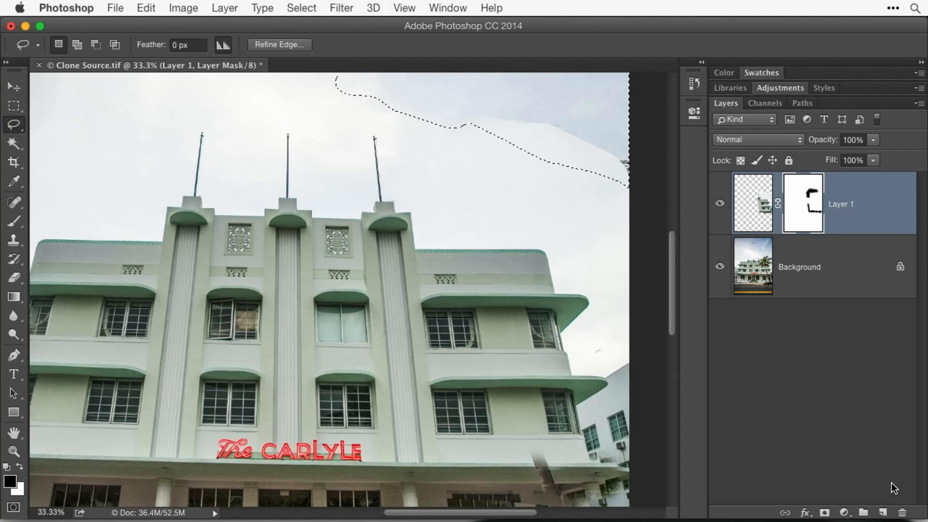
{"action": "left_click", "coordinate": [883, 513]}
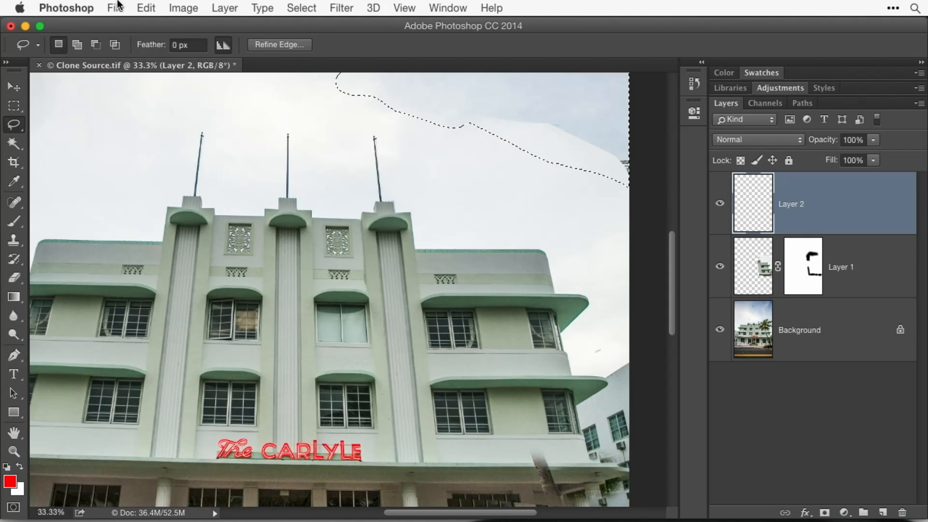
Step: Try to fill the selected sky on the empty Layer 2 with a Content-Aware fill at 100% opacity
{"action": "left_click", "coordinate": [141, 7]}
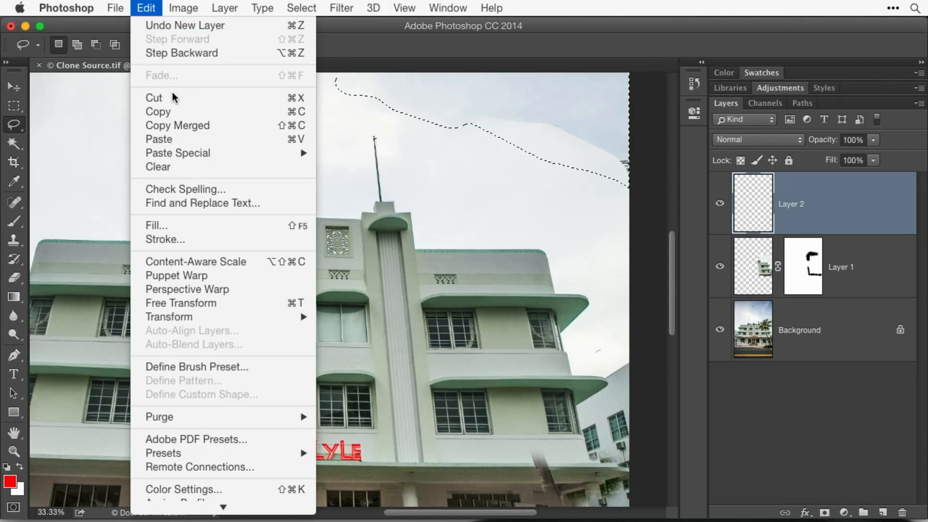
{"action": "left_click", "coordinate": [193, 222]}
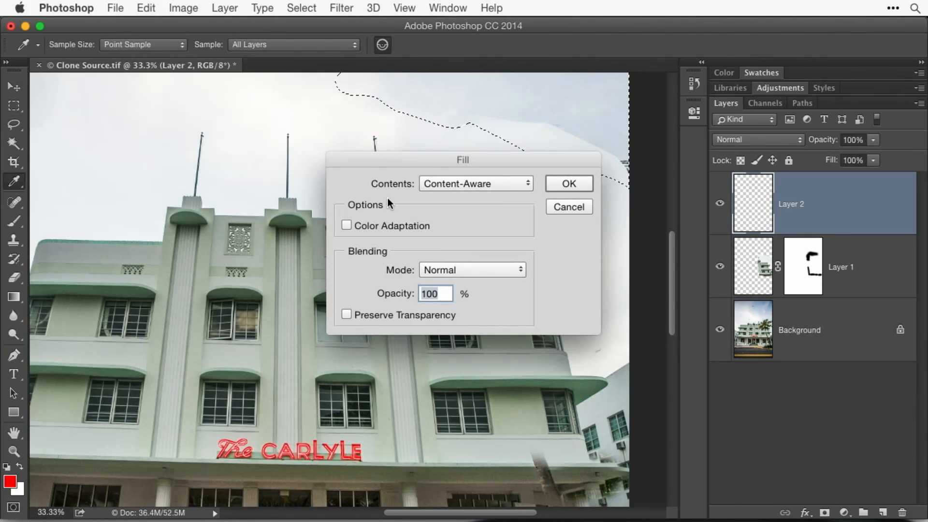
{"action": "left_click", "coordinate": [587, 185]}
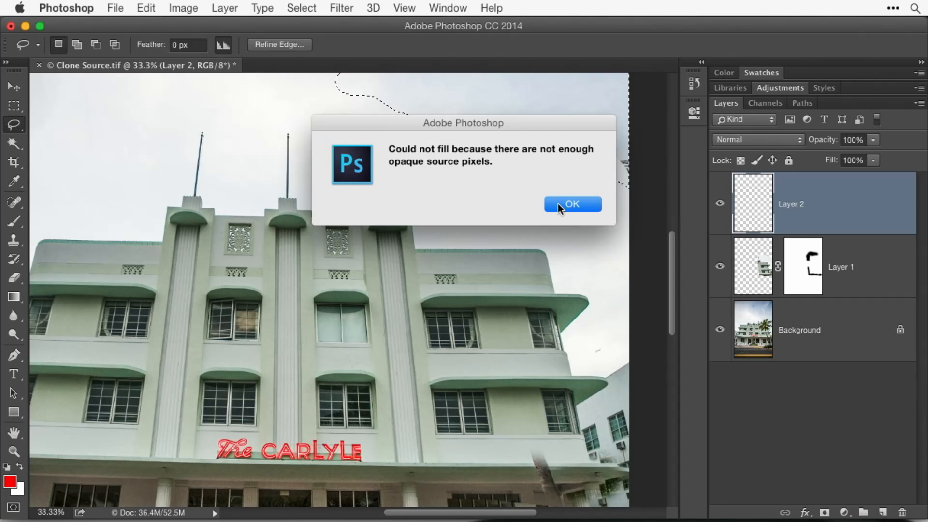
{"action": "left_click", "coordinate": [558, 204]}
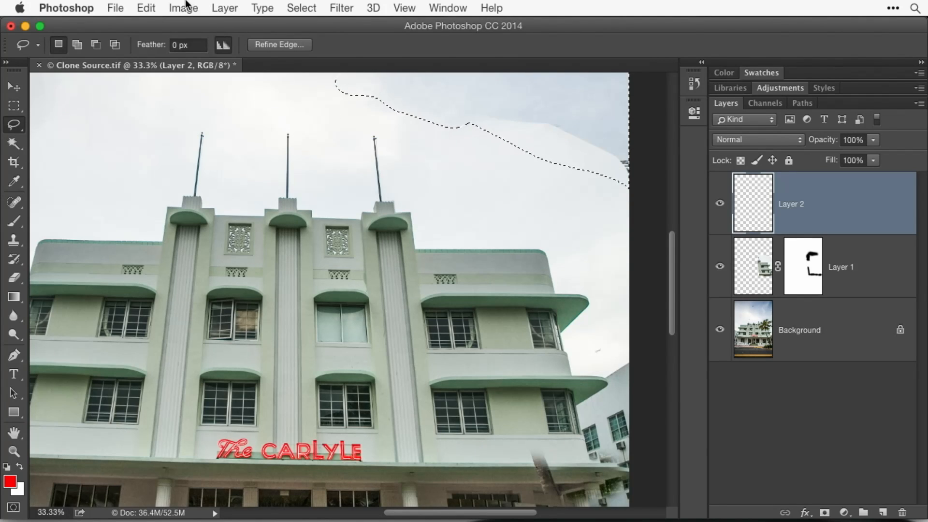
Step: Stamp all visible layers onto Layer 2 and fill the selected sky with Content-Aware at 100% opacity
{"action": "left_click", "coordinate": [226, 8]}
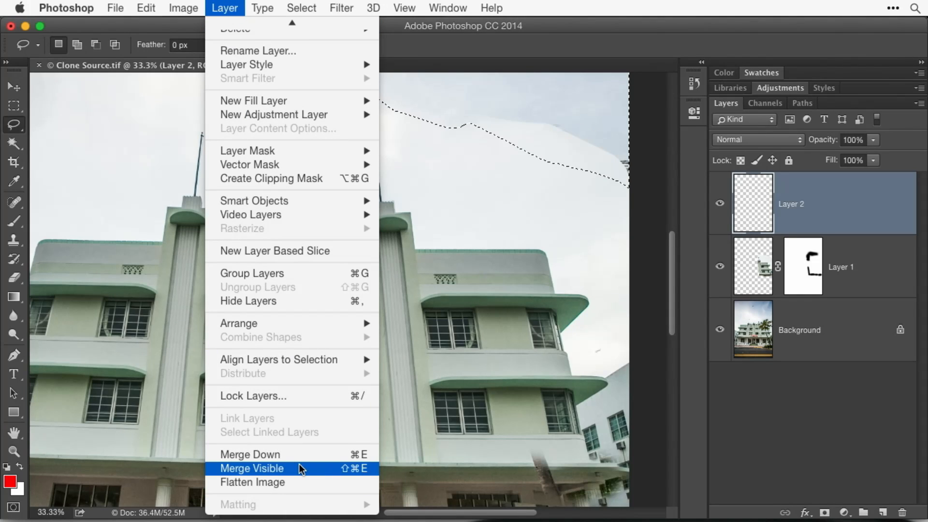
{"action": "left_click", "coordinate": [298, 467], "text": "alt"}
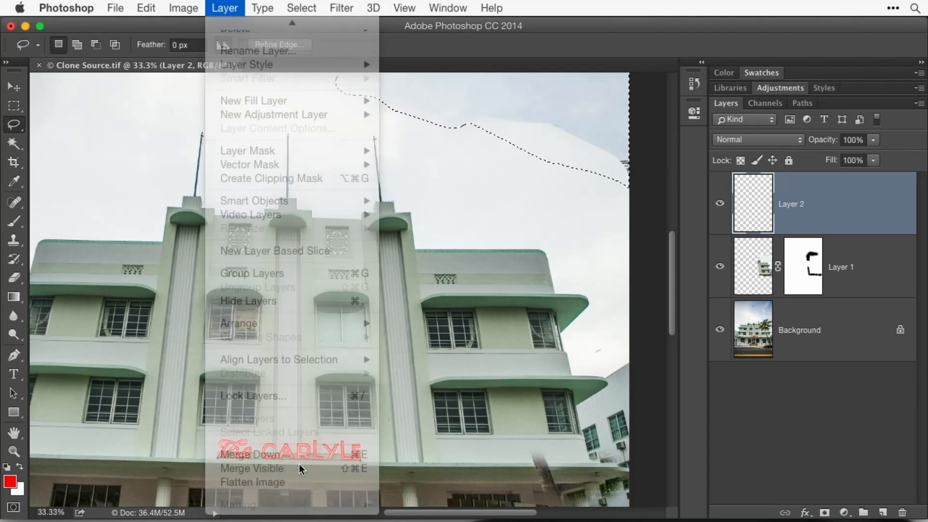
{"action": "left_click", "coordinate": [147, 6]}
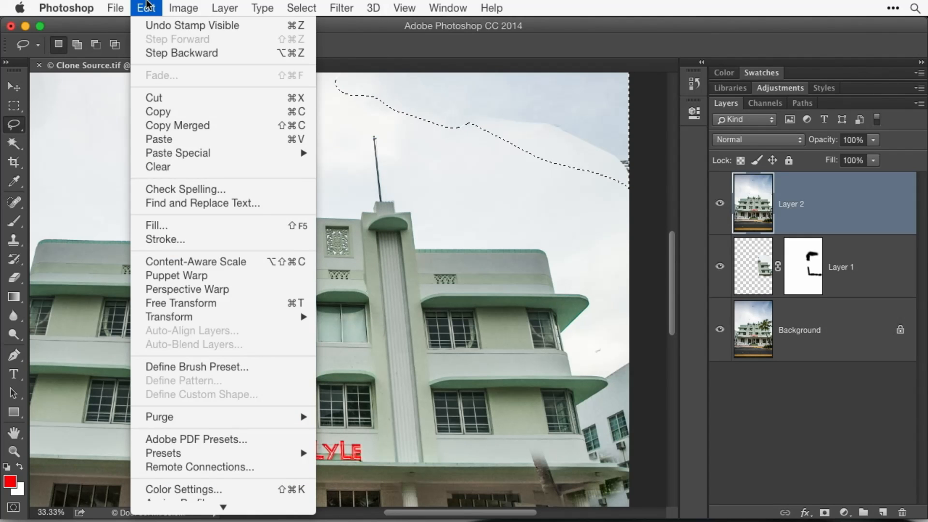
{"action": "left_click", "coordinate": [183, 225]}
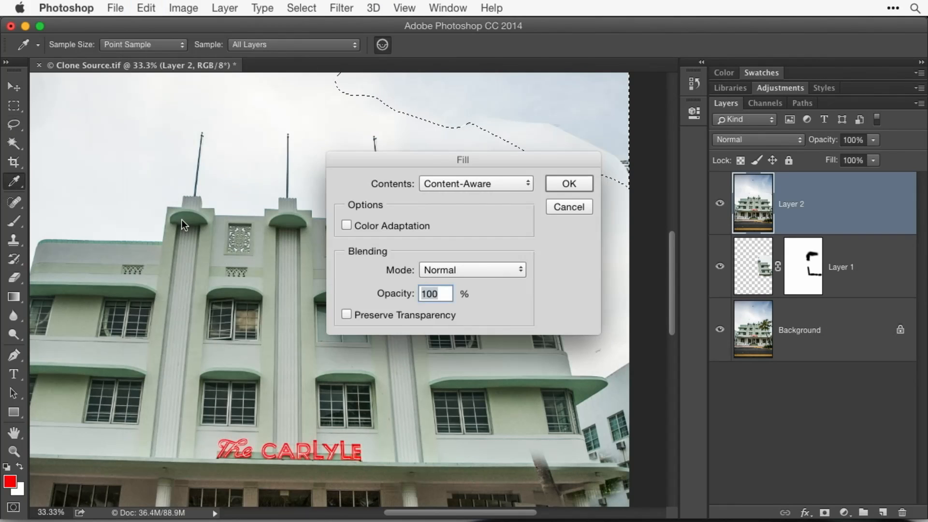
{"action": "left_click", "coordinate": [572, 184]}
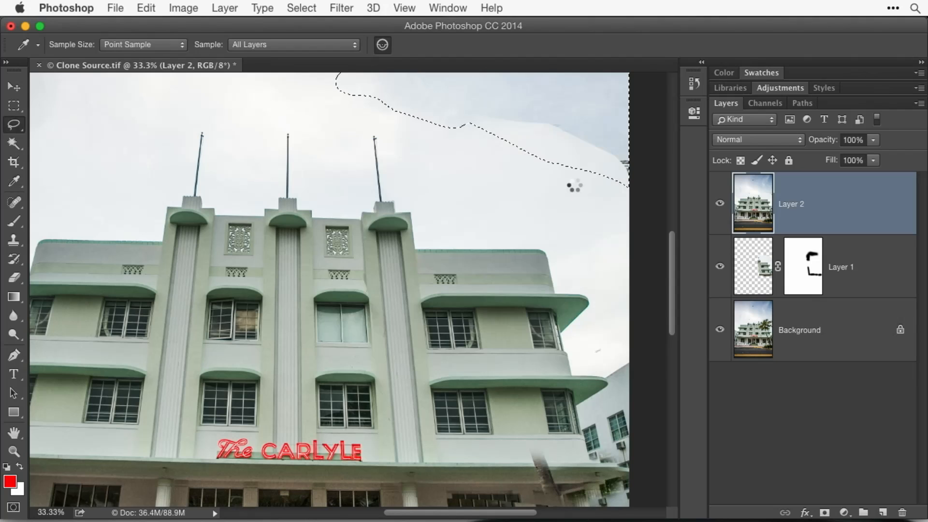
{"action": "key", "text": "l"}
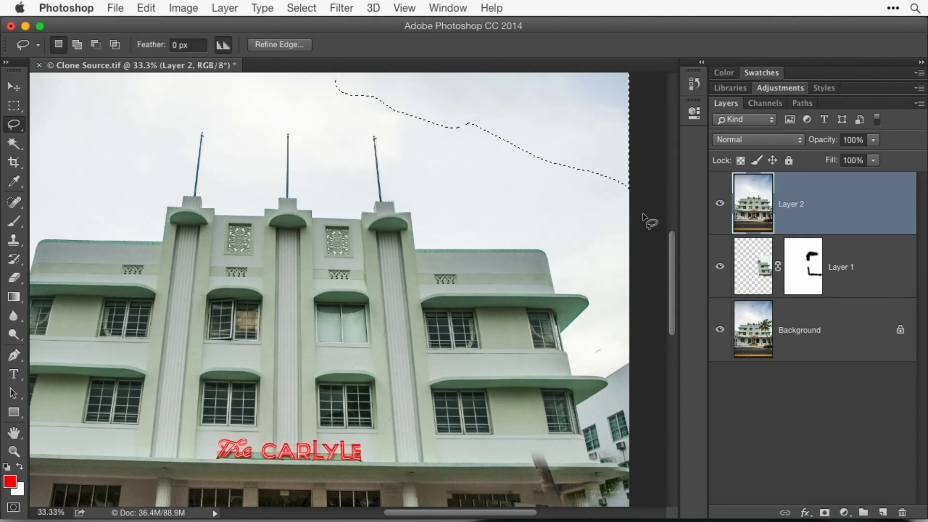
Step: Invert the selection to clear everything outside the filled sky patch from Layer 2, and deselect
{"action": "left_click", "coordinate": [302, 4]}
{"action": "left_click", "coordinate": [315, 67]}
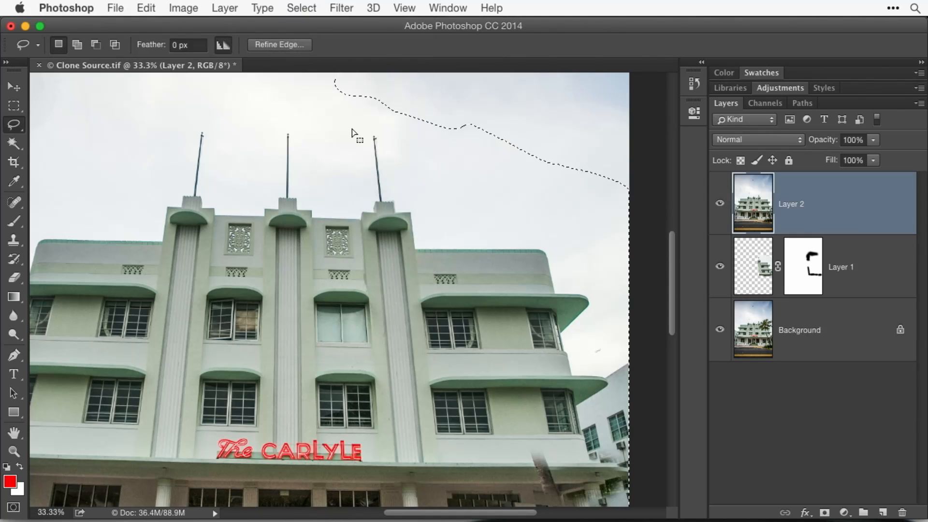
{"action": "key", "text": "Delete"}
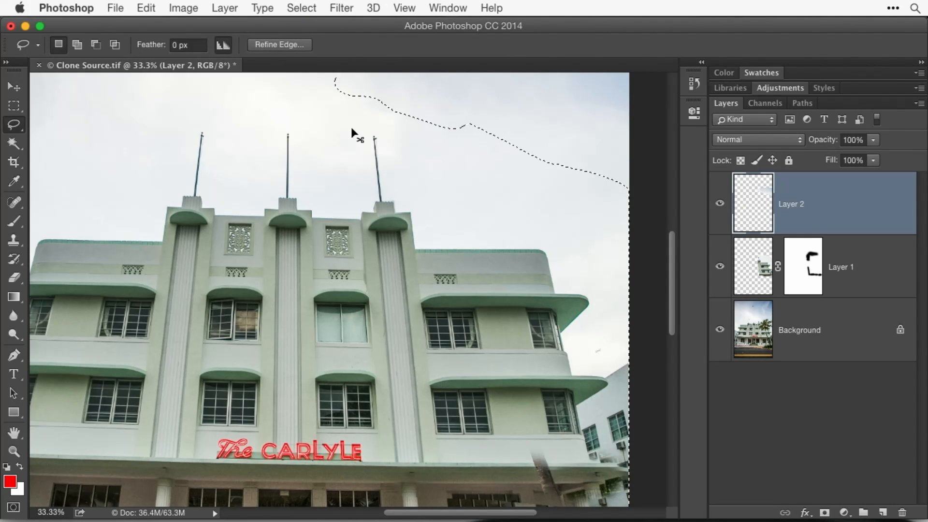
{"action": "key", "text": "super+d"}
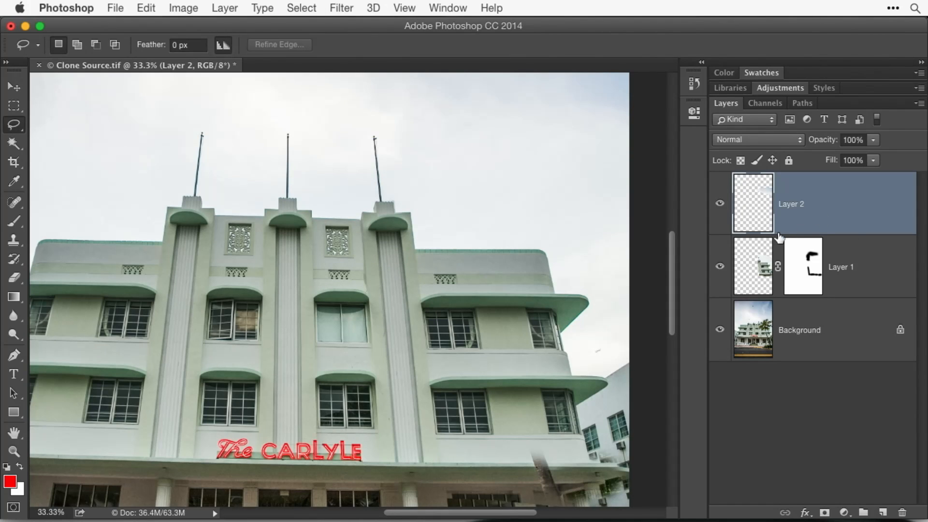
Step: Check the retouch by toggling the visibility of Layer 1 and Layer 2, and delete both layers
{"action": "left_click", "coordinate": [720, 266]}
{"action": "left_click", "coordinate": [719, 204]}
{"action": "left_click", "coordinate": [891, 286], "text": "shift"}
{"action": "key", "text": "v"}
{"action": "key", "text": "Delete"}
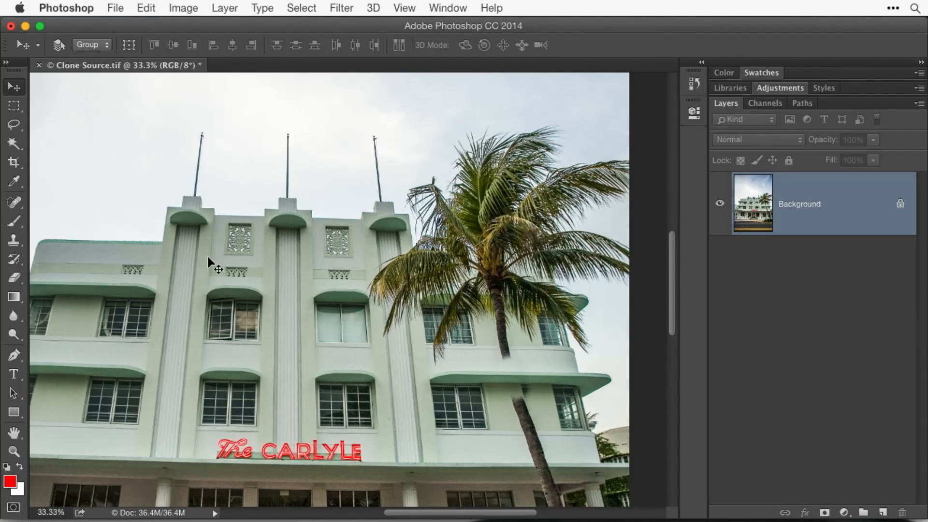
Step: Sample the left wing's upper ledge beside the first column with the Clone Stamp tool and enlarge the brush to 200 px
{"action": "left_click", "coordinate": [14, 240]}
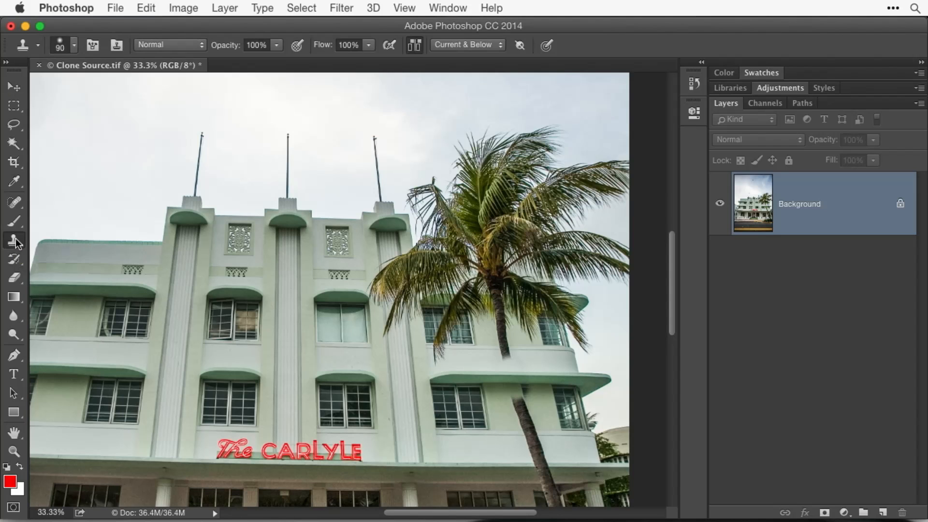
{"action": "left_click", "coordinate": [151, 292], "text": "alt"}
{"action": "key", "text": "bracketright"}
{"action": "key", "text": "bracketright"}
{"action": "key", "text": "bracketright"}
{"action": "key", "text": "bracketright"}
{"action": "key", "text": "bracketright"}
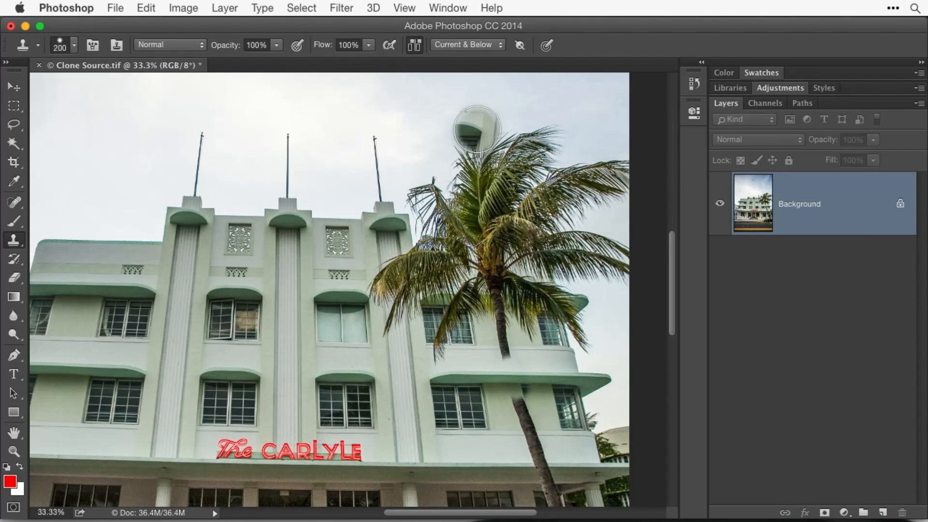
Step: Show the Clone Source settings, flip the source horizontally, and enlarge the Clone Stamp brush to 700 px over the right wing
{"action": "left_click", "coordinate": [451, 7]}
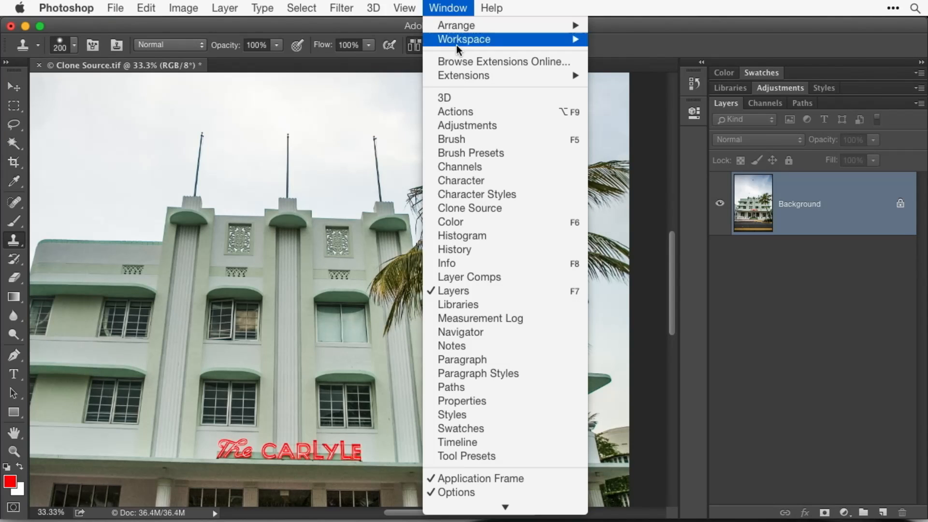
{"action": "left_click", "coordinate": [502, 210]}
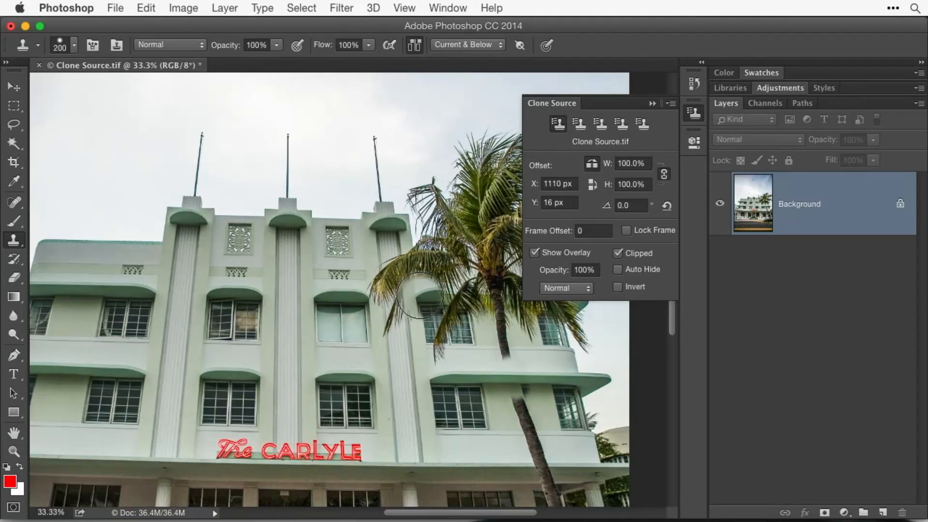
{"action": "key", "text": "bracketright"}
{"action": "key", "text": "bracketright"}
{"action": "key", "text": "bracketright"}
{"action": "key", "text": "bracketright"}
{"action": "key", "text": "bracketright"}
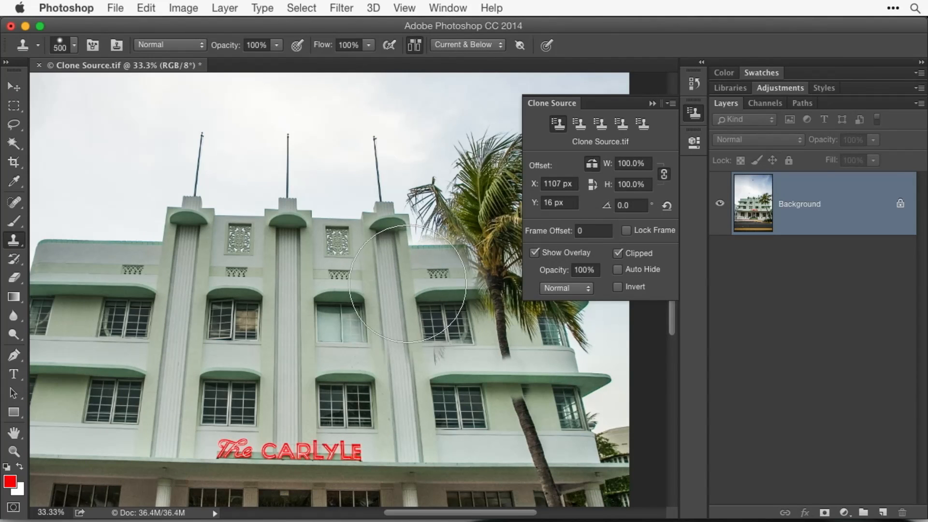
{"action": "key", "text": "bracketleft"}
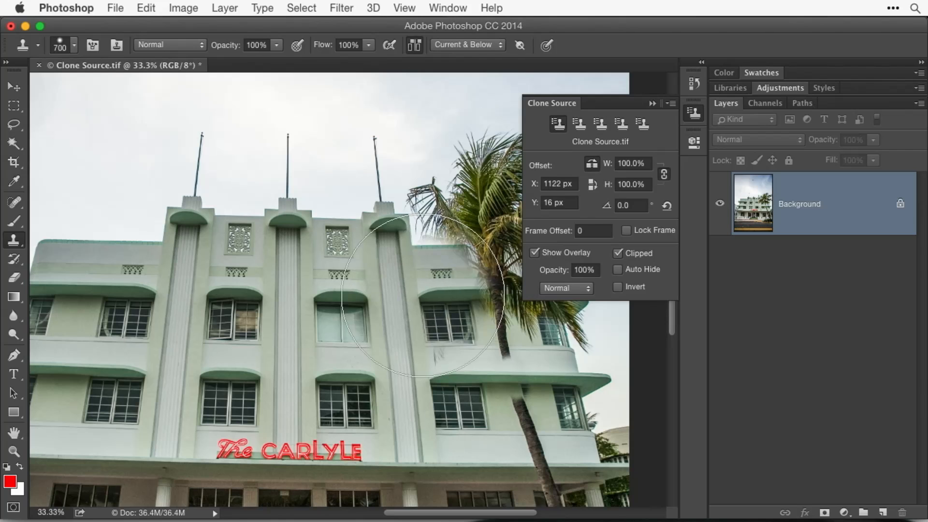
{"action": "key", "text": "bracketright"}
{"action": "key", "text": "bracketright"}
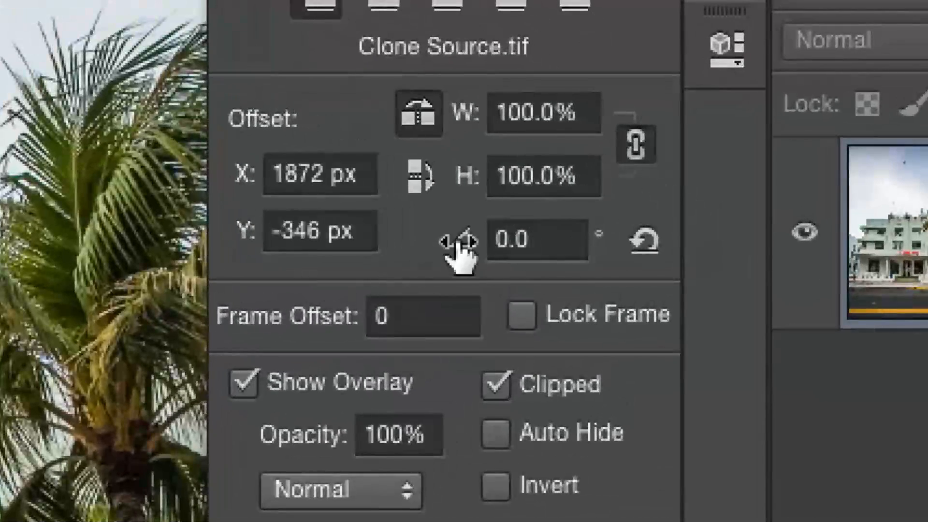
Step: Try small clone source rotations of 1.4° and 2.1° over the right column and bring the angle back to 0.0°
{"action": "left_click", "coordinate": [542, 239]}
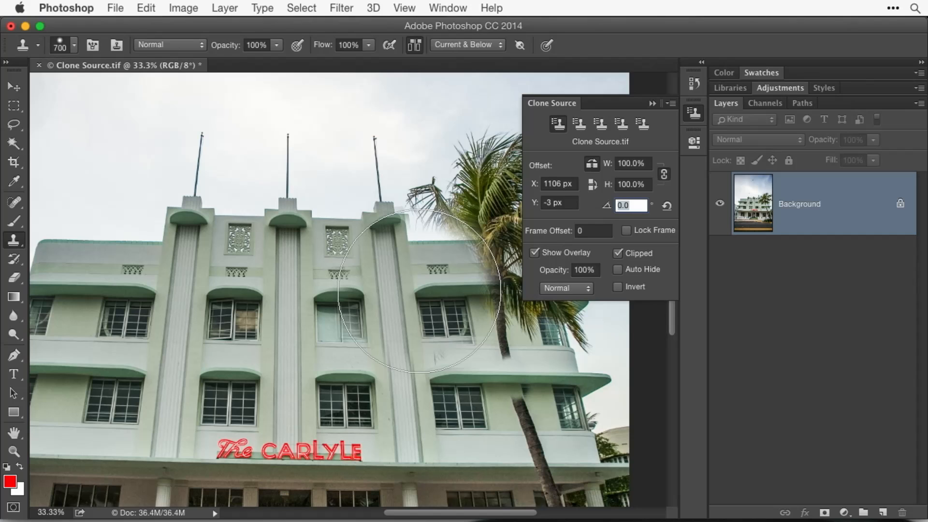
{"action": "key", "text": "Up"}
{"action": "key", "text": "Up"}
{"action": "key", "text": "Up"}
{"action": "key", "text": "Up"}
{"action": "key", "text": "Up"}
{"action": "key", "text": "Up"}
{"action": "key", "text": "Up"}
{"action": "key", "text": "Up"}
{"action": "key", "text": "Up"}
{"action": "key", "text": "Up"}
{"action": "key", "text": "Up"}
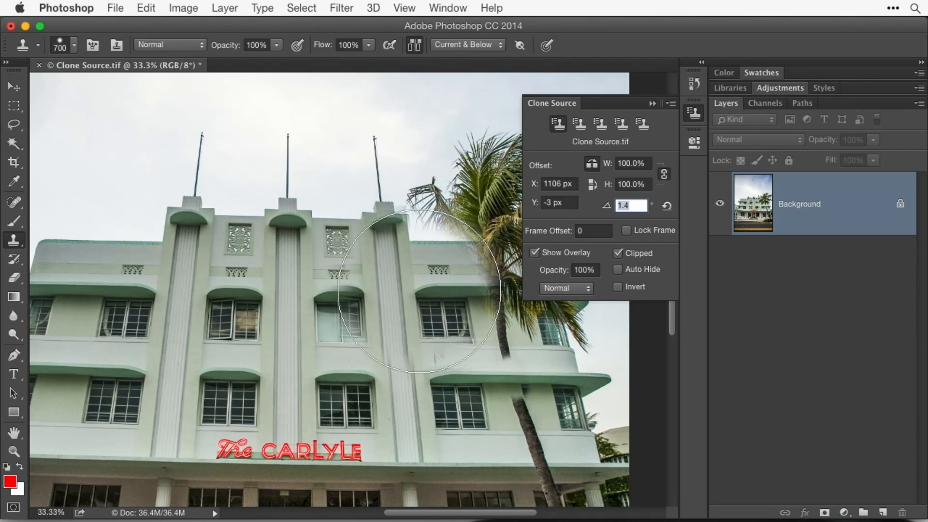
{"action": "key", "text": "Up"}
{"action": "key", "text": "Up"}
{"action": "key", "text": "Up"}
{"action": "key", "text": "Down"}
{"action": "key", "text": "Down"}
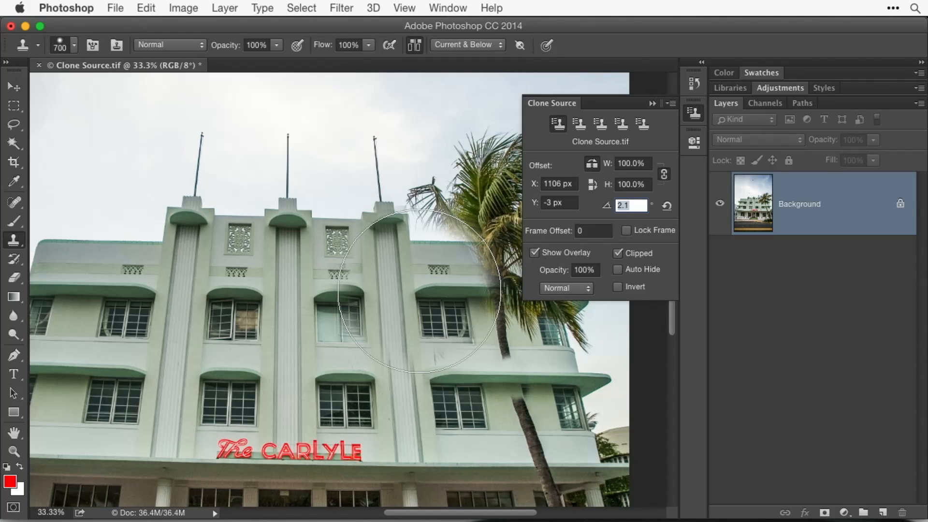
{"action": "key", "text": "Up"}
{"action": "key", "text": "Up"}
{"action": "key", "text": "Down"}
{"action": "key", "text": "Down"}
{"action": "key", "text": "Down"}
{"action": "key", "text": "Down"}
{"action": "key", "text": "Down"}
{"action": "key", "text": "Down"}
{"action": "key", "text": "Down"}
{"action": "key", "text": "Down"}
{"action": "key", "text": "Down"}
{"action": "key", "text": "Down"}
{"action": "key", "text": "Down"}
{"action": "key", "text": "Down"}
{"action": "key", "text": "Down"}
{"action": "key", "text": "Down"}
{"action": "key", "text": "Down"}
{"action": "key", "text": "Down"}
{"action": "key", "text": "Down"}
{"action": "key", "text": "Down"}
{"action": "key", "text": "Down"}
{"action": "key", "text": "Down"}
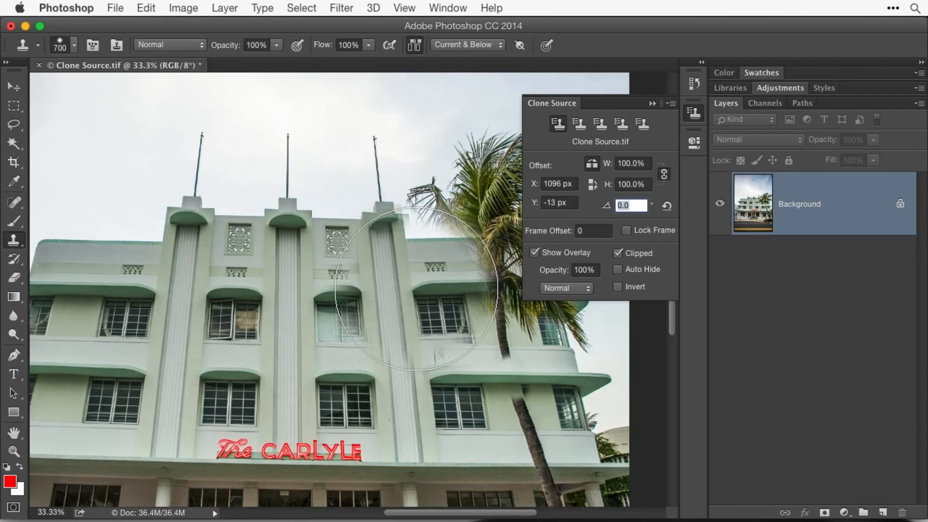
Step: Try exaggerated clone source rotations up to 47.0° and lower the angle again to 1.0°
{"action": "key", "text": "Up"}
{"action": "key", "text": "Up"}
{"action": "key", "text": "Up"}
{"action": "key", "text": "Up"}
{"action": "key", "text": "Up"}
{"action": "key", "text": "Up"}
{"action": "key", "text": "Up"}
{"action": "key", "text": "Up"}
{"action": "key", "text": "Up"}
{"action": "key", "text": "Up"}
{"action": "key", "text": "Up"}
{"action": "key", "text": "Up"}
{"action": "key", "text": "Up"}
{"action": "key", "text": "Up"}
{"action": "key", "text": "Up"}
{"action": "key", "text": "Up"}
{"action": "key", "text": "Up"}
{"action": "key", "text": "Up"}
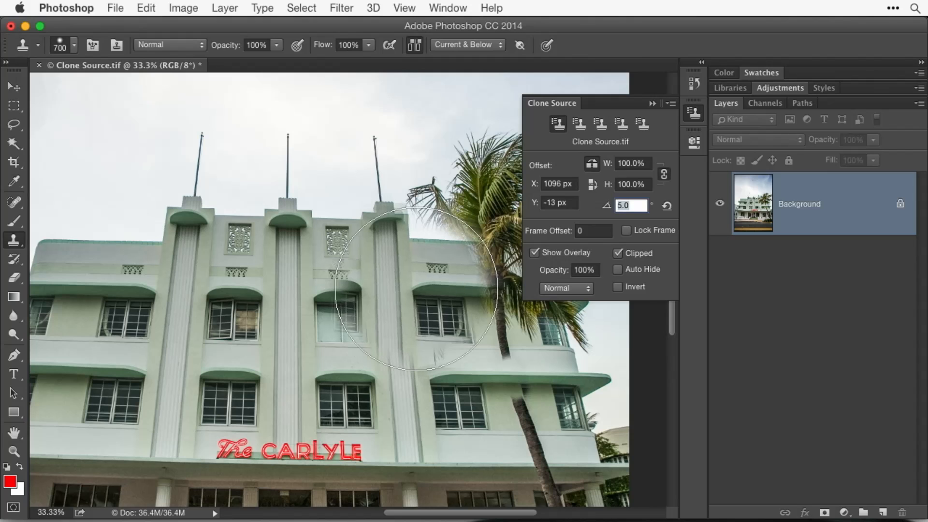
{"action": "key", "text": "Up"}
{"action": "key", "text": "Up"}
{"action": "key", "text": "Up"}
{"action": "key", "text": "Up"}
{"action": "key", "text": "Up"}
{"action": "key", "text": "Up"}
{"action": "key", "text": "Up"}
{"action": "key", "text": "Up"}
{"action": "key", "text": "Up"}
{"action": "key", "text": "Up"}
{"action": "key", "text": "Up"}
{"action": "key", "text": "Up"}
{"action": "key", "text": "Up"}
{"action": "key", "text": "Up"}
{"action": "key", "text": "Up"}
{"action": "key", "text": "Up"}
{"action": "key", "text": "Up"}
{"action": "key", "text": "Up"}
{"action": "key", "text": "Up"}
{"action": "key", "text": "Up"}
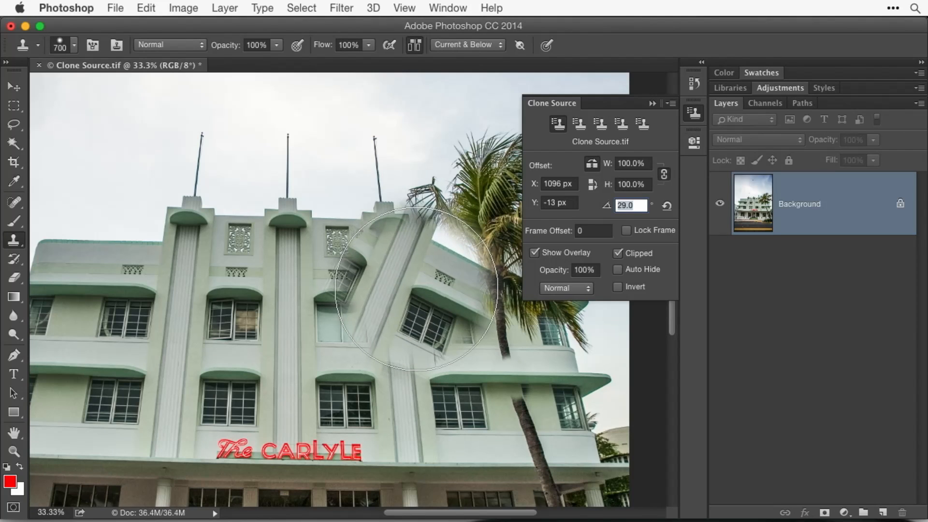
{"action": "key", "text": "Down"}
{"action": "key", "text": "Down"}
{"action": "key", "text": "Down"}
{"action": "key", "text": "Down"}
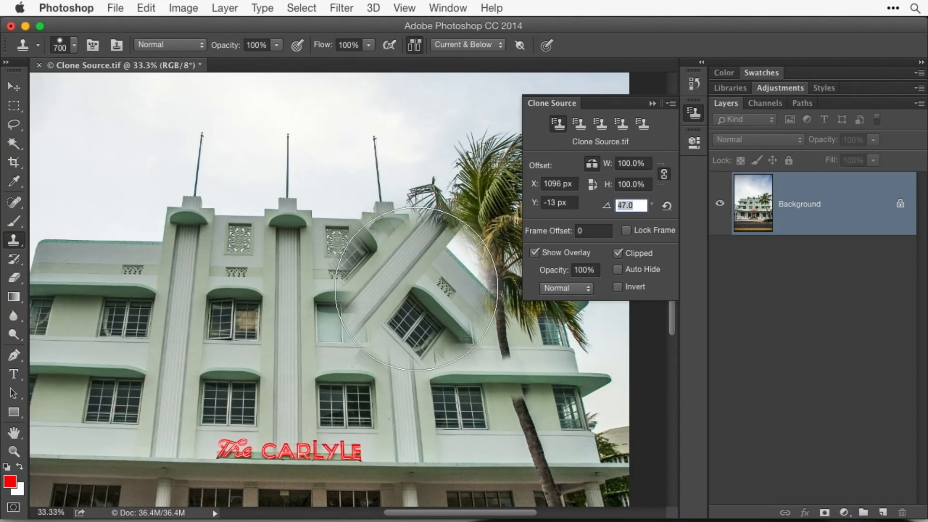
{"action": "key", "text": "Down"}
{"action": "key", "text": "Down"}
{"action": "key", "text": "Down"}
{"action": "key", "text": "Down"}
{"action": "key", "text": "Down"}
{"action": "key", "text": "Down"}
{"action": "key", "text": "Down"}
{"action": "key", "text": "Down"}
{"action": "key", "text": "Down"}
{"action": "key", "text": "Down"}
{"action": "key", "text": "Down"}
{"action": "key", "text": "Down"}
{"action": "key", "text": "Down"}
{"action": "key", "text": "Down"}
{"action": "key", "text": "Down"}
{"action": "key", "text": "Down"}
{"action": "key", "text": "Down"}
{"action": "key", "text": "Down"}
{"action": "key", "text": "Down"}
{"action": "key", "text": "Down"}
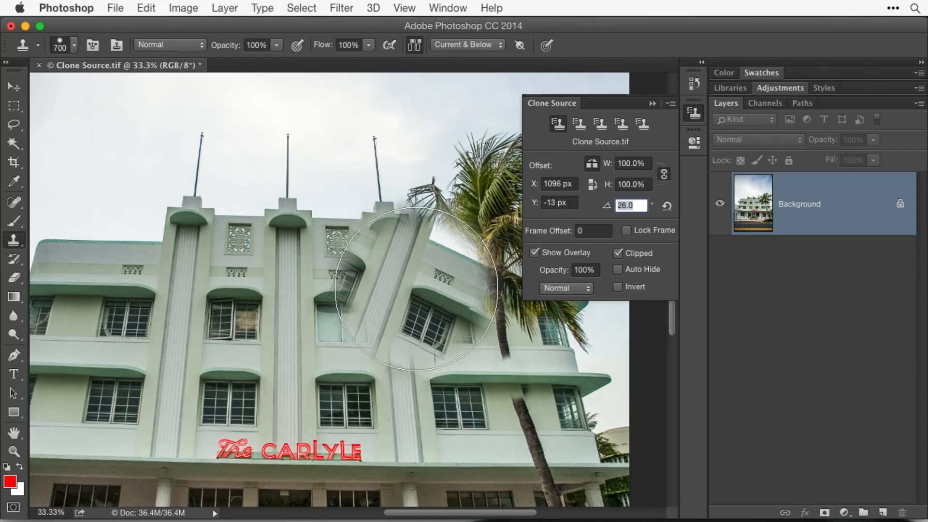
{"action": "key", "text": "Down"}
{"action": "key", "text": "Down"}
{"action": "key", "text": "Down"}
{"action": "key", "text": "Down"}
{"action": "key", "text": "Down"}
{"action": "key", "text": "Down"}
{"action": "key", "text": "Down"}
{"action": "key", "text": "Down"}
{"action": "key", "text": "Down"}
{"action": "key", "text": "Down"}
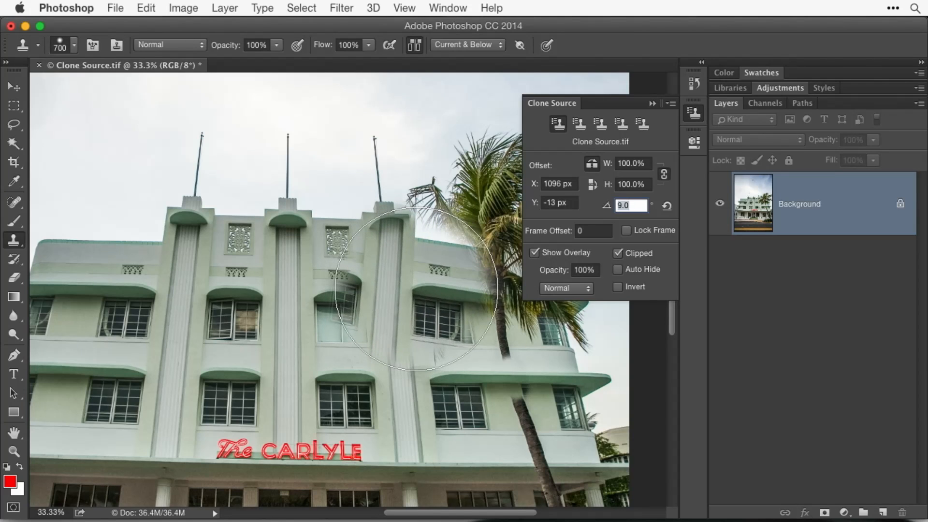
{"action": "key", "text": "Down"}
{"action": "key", "text": "Down"}
{"action": "key", "text": "Down"}
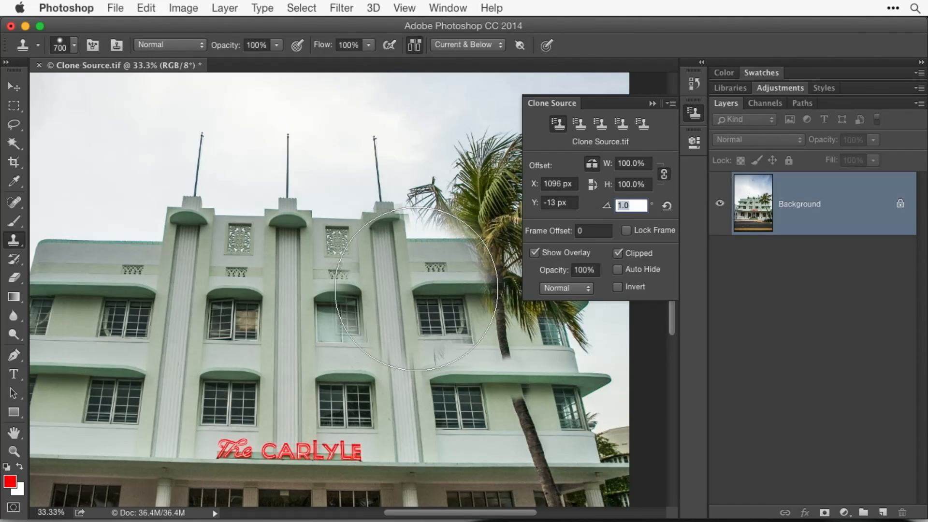
Step: Fine-tune the clone source rotation to 1.2° so the flipped wing lines up with the right wing
{"action": "key", "text": "Down"}
{"action": "key", "text": "Up"}
{"action": "key", "text": "Up"}
{"action": "key", "text": "Up"}
{"action": "key", "text": "Up"}
{"action": "key", "text": "Up"}
{"action": "key", "text": "Up"}
{"action": "key", "text": "Down"}
{"action": "key", "text": "Down"}
{"action": "key", "text": "Up"}
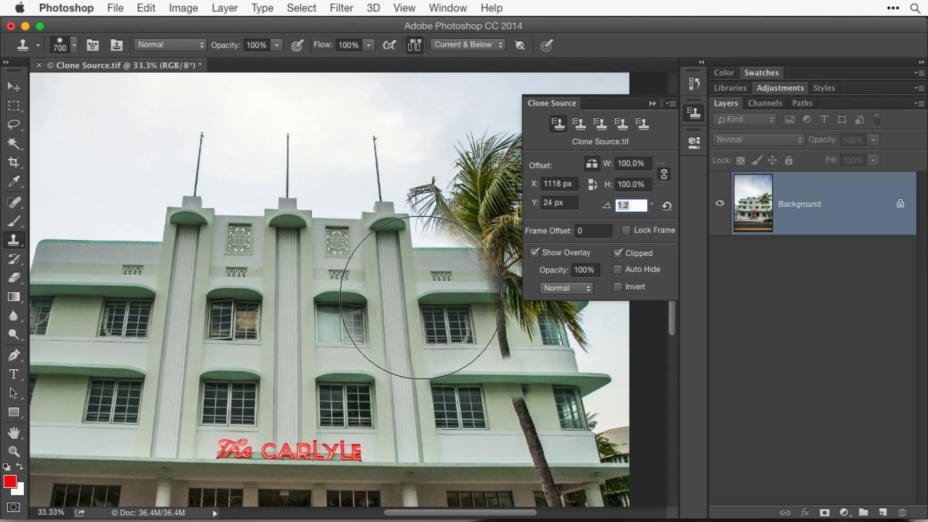
Step: Try cloning the flipped wing over the palm with the 700 px brush and undo the strokes
{"action": "left_click", "coordinate": [421, 298]}
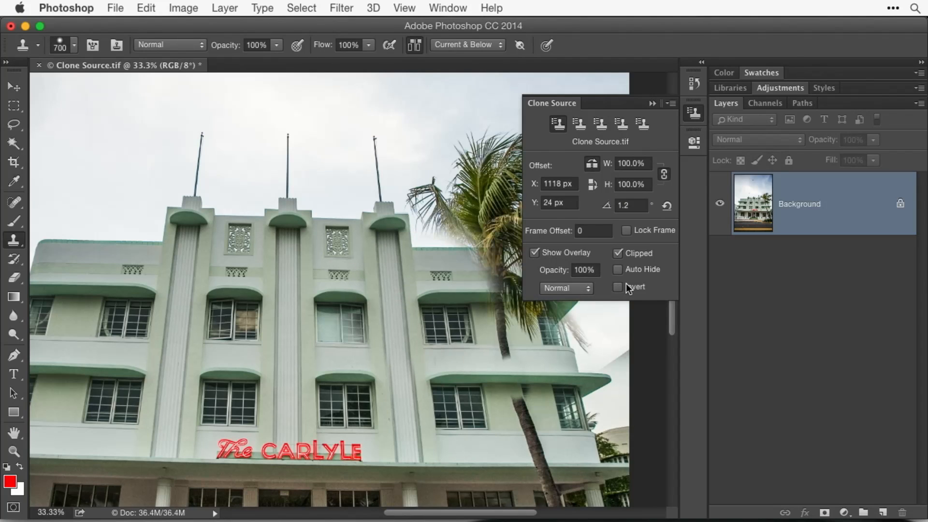
{"action": "key", "text": "super+z"}
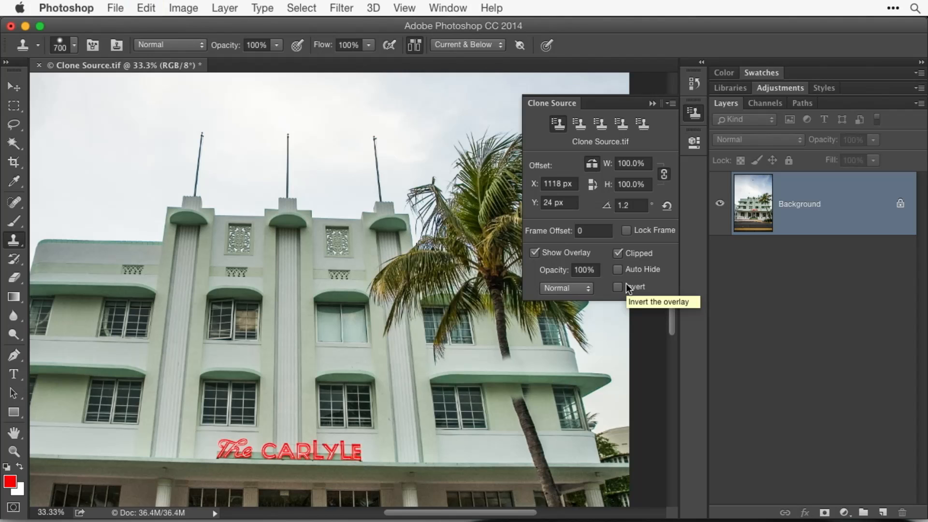
{"action": "mouse_move", "coordinate": [481, 373]}
{"action": "left_mouse_down"}
{"action": "mouse_move", "coordinate": [456, 338]}
{"action": "mouse_move", "coordinate": [460, 365]}
{"action": "mouse_move", "coordinate": [522, 380]}
{"action": "mouse_move", "coordinate": [472, 367]}
{"action": "mouse_move", "coordinate": [430, 291]}
{"action": "left_mouse_up"}
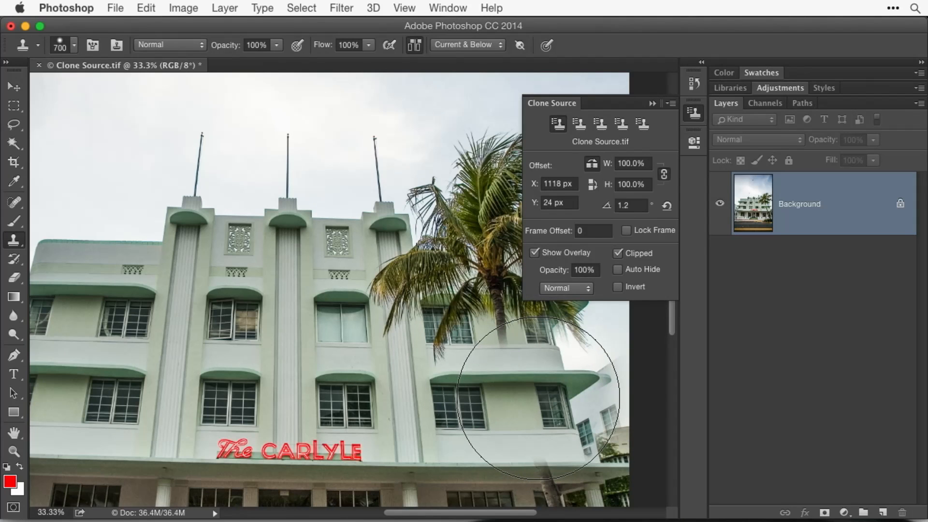
Step: Reduce the Clone Stamp brush to 125 px and clone the flipped wing's ledge over the palm fronds above the upper-right window
{"action": "key", "text": "bracketleft"}
{"action": "key", "text": "bracketleft"}
{"action": "key", "text": "bracketleft"}
{"action": "key", "text": "bracketleft"}
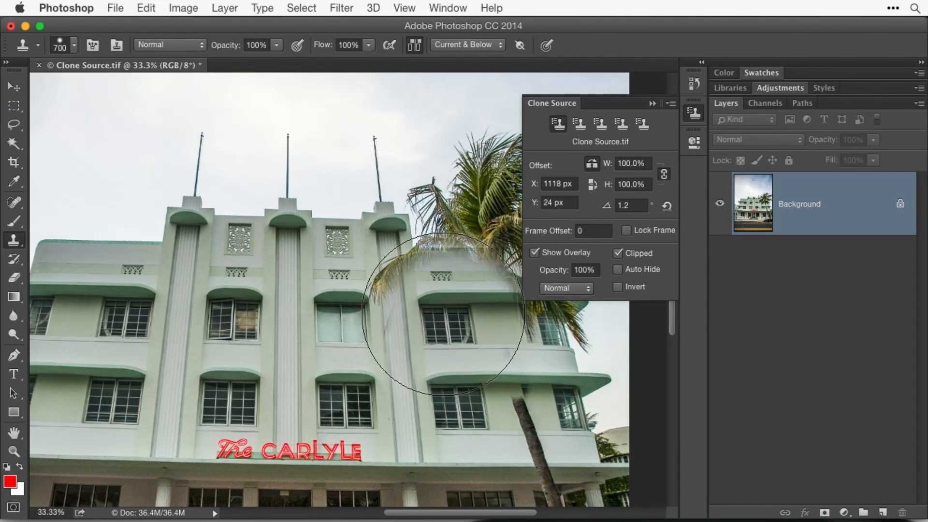
{"action": "key", "text": "bracketleft"}
{"action": "key", "text": "bracketleft"}
{"action": "key", "text": "bracketleft"}
{"action": "key", "text": "bracketleft"}
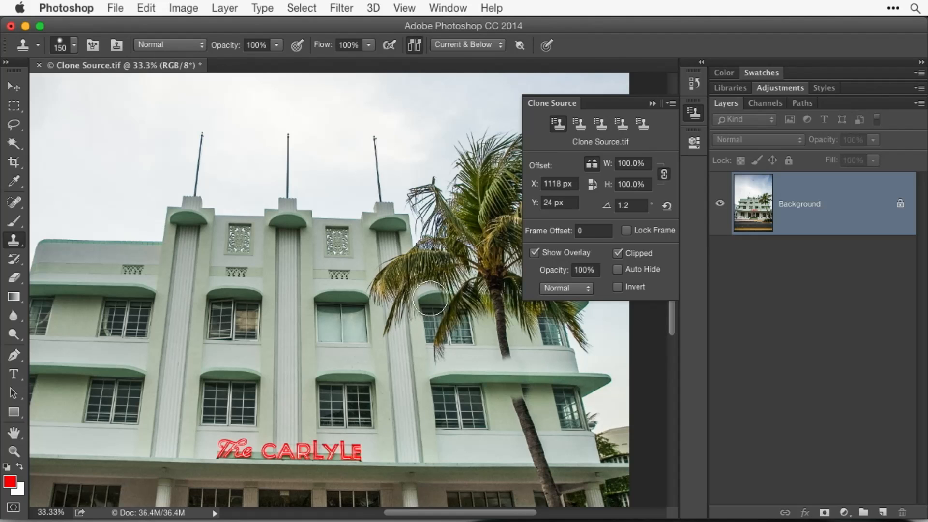
{"action": "key", "text": "bracketleft"}
{"action": "key", "text": "bracketleft"}
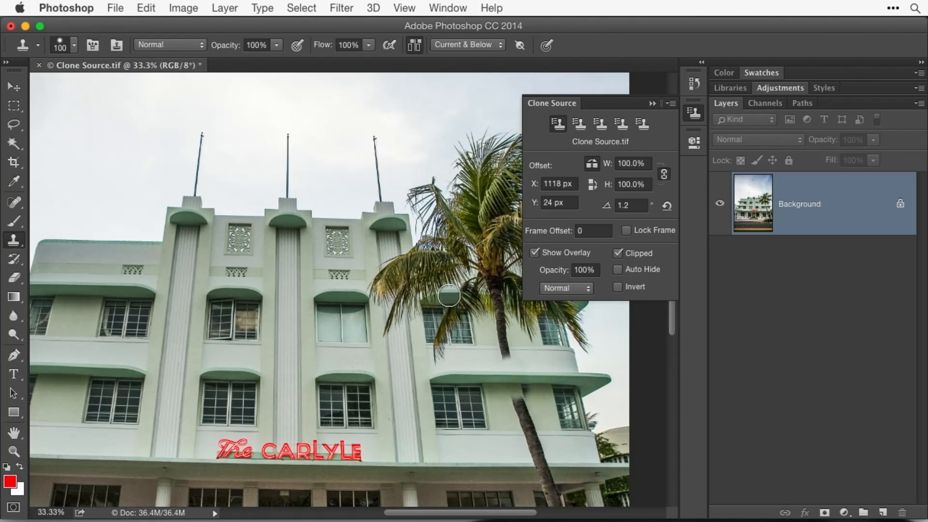
{"action": "key", "text": "bracketright"}
{"action": "key", "text": "bracketright"}
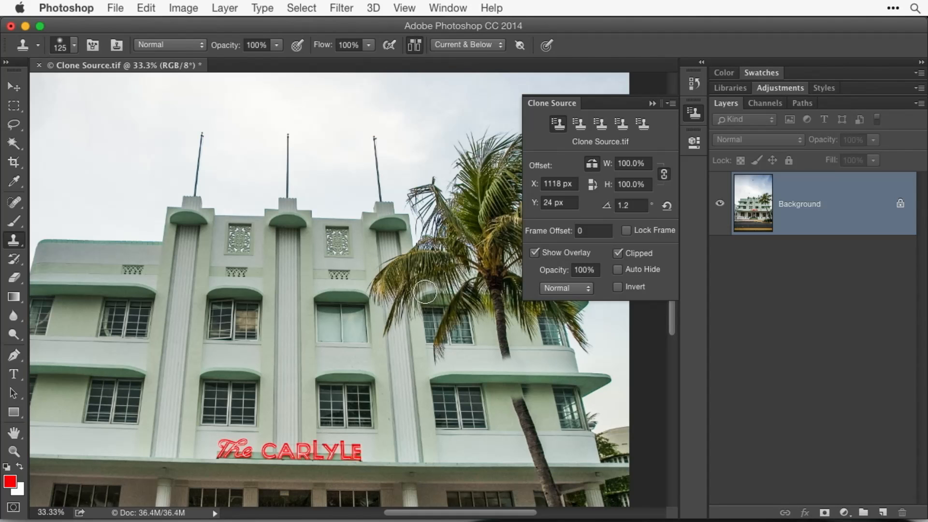
{"action": "mouse_move", "coordinate": [425, 296]}
{"action": "left_mouse_down"}
{"action": "mouse_move", "coordinate": [450, 288]}
{"action": "mouse_move", "coordinate": [420, 302]}
{"action": "left_mouse_up"}
{"action": "mouse_move", "coordinate": [449, 289]}
{"action": "left_mouse_down"}
{"action": "mouse_move", "coordinate": [487, 290]}
{"action": "mouse_move", "coordinate": [418, 300]}
{"action": "mouse_move", "coordinate": [516, 292]}
{"action": "mouse_move", "coordinate": [492, 293]}
{"action": "mouse_move", "coordinate": [511, 291]}
{"action": "mouse_move", "coordinate": [499, 279]}
{"action": "mouse_move", "coordinate": [421, 283]}
{"action": "mouse_move", "coordinate": [418, 305]}
{"action": "left_mouse_up"}
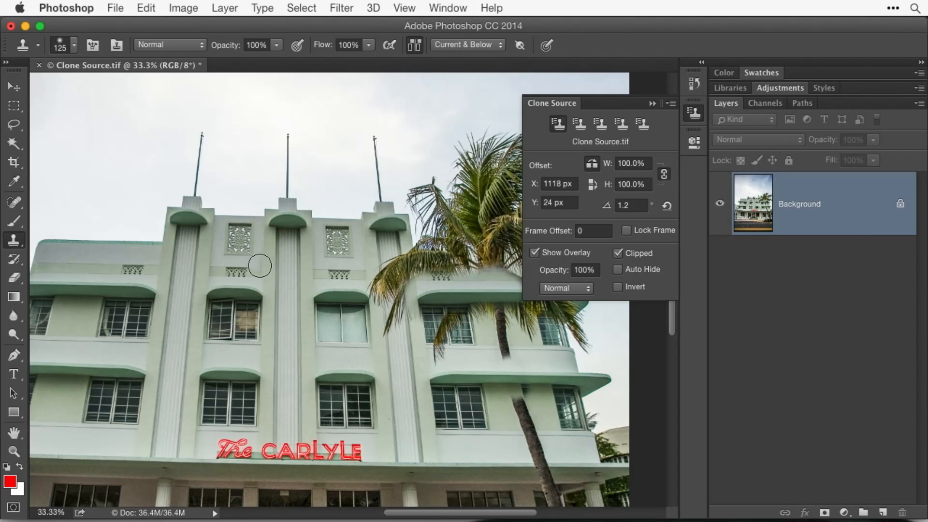
Step: Sample the Carlyle sign as the clone source, unflipped and at 0.0° rotation, with the brush reduced to 80 px
{"action": "left_click", "coordinate": [300, 451], "text": "alt"}
{"action": "left_click", "coordinate": [630, 205]}
{"action": "key", "text": "Return"}
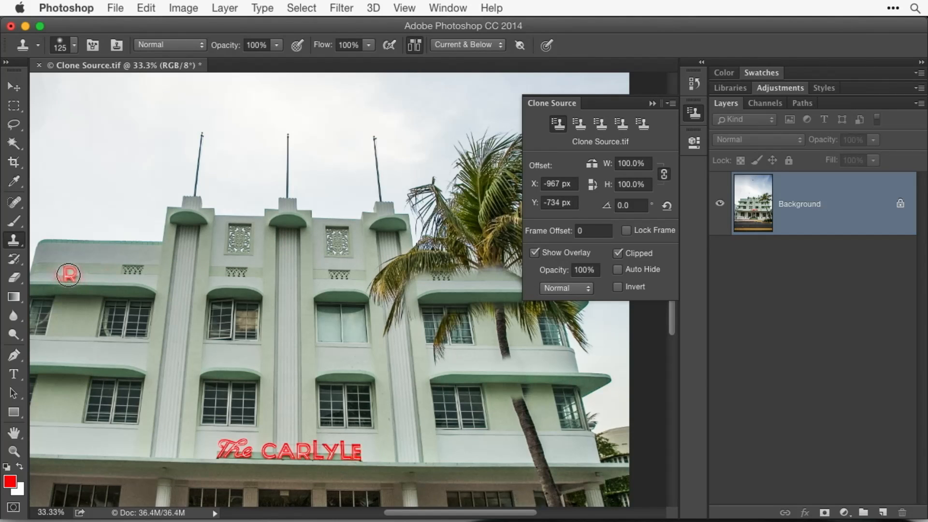
{"action": "key", "text": "bracketleft"}
{"action": "key", "text": "bracketleft"}
{"action": "key", "text": "bracketleft"}
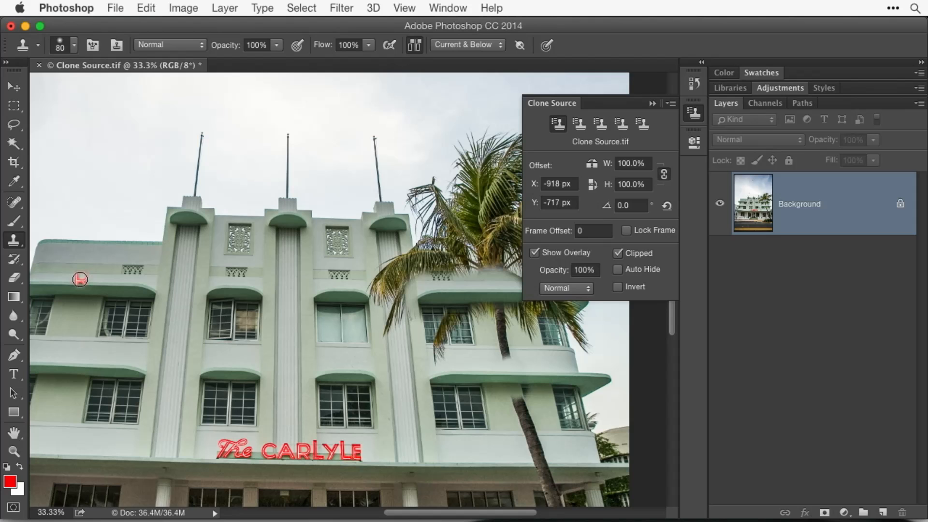
Step: Try cloning the Carlyle sign onto the left wing with a 600 px brush and undo the result
{"action": "key", "text": "bracketright"}
{"action": "key", "text": "bracketright"}
{"action": "key", "text": "bracketright"}
{"action": "key", "text": "bracketright"}
{"action": "key", "text": "bracketright"}
{"action": "key", "text": "bracketright"}
{"action": "key", "text": "bracketright"}
{"action": "key", "text": "bracketright"}
{"action": "key", "text": "bracketright"}
{"action": "key", "text": "bracketright"}
{"action": "key", "text": "bracketright"}
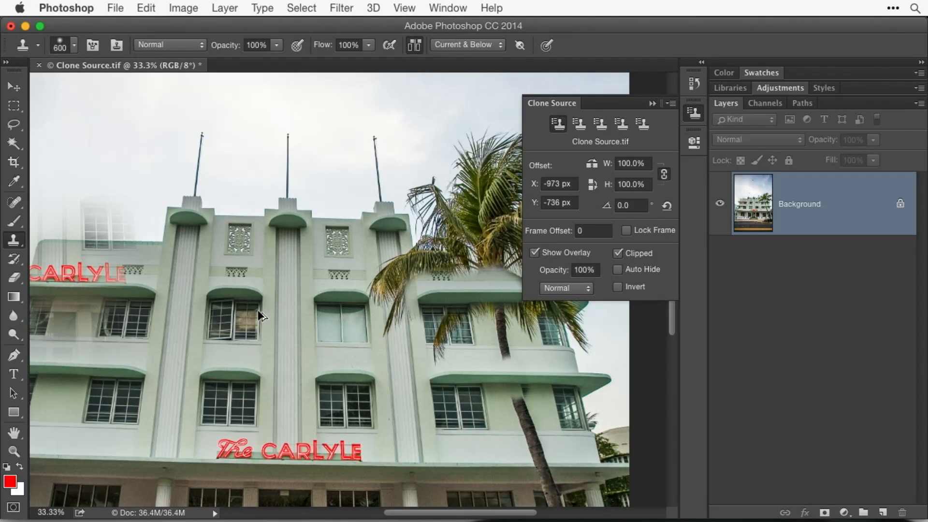
{"action": "key", "text": "super+z"}
{"action": "key", "text": "super+z"}
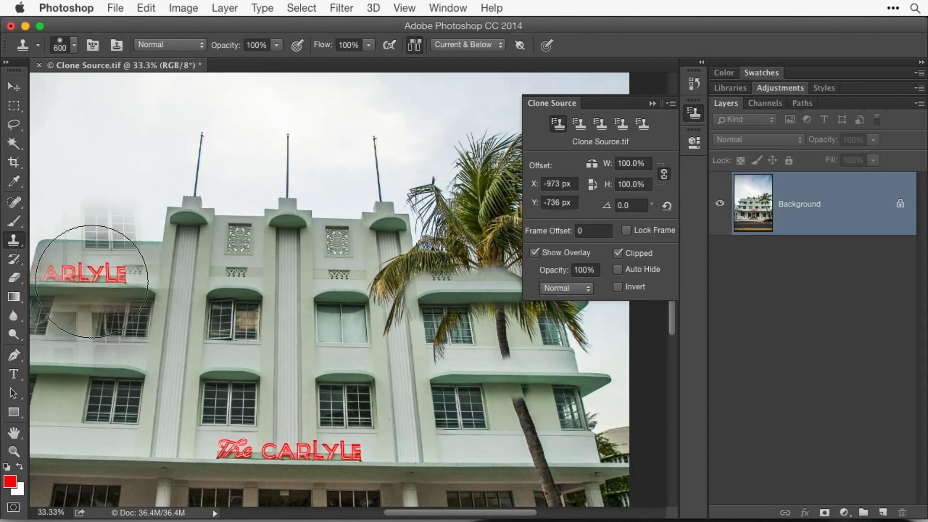
{"action": "key", "text": "super+z"}
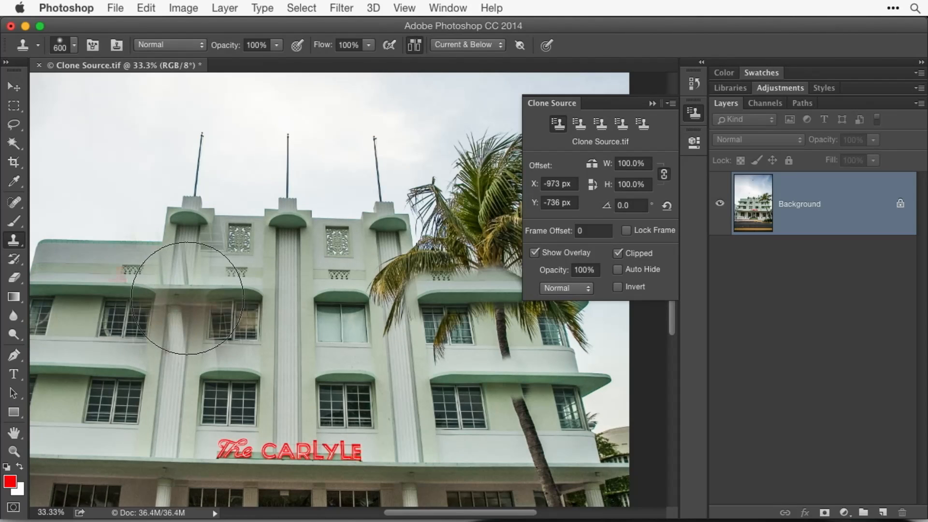
Step: Try cloning part of the Carlyle sign onto the upper-left wall with a 70 px brush and undo it
{"action": "key", "text": "bracketleft"}
{"action": "key", "text": "bracketleft"}
{"action": "key", "text": "bracketleft"}
{"action": "key", "text": "bracketleft"}
{"action": "key", "text": "bracketleft"}
{"action": "key", "text": "bracketleft"}
{"action": "key", "text": "bracketleft"}
{"action": "key", "text": "bracketleft"}
{"action": "key", "text": "bracketleft"}
{"action": "key", "text": "bracketleft"}
{"action": "key", "text": "bracketleft"}
{"action": "key", "text": "bracketleft"}
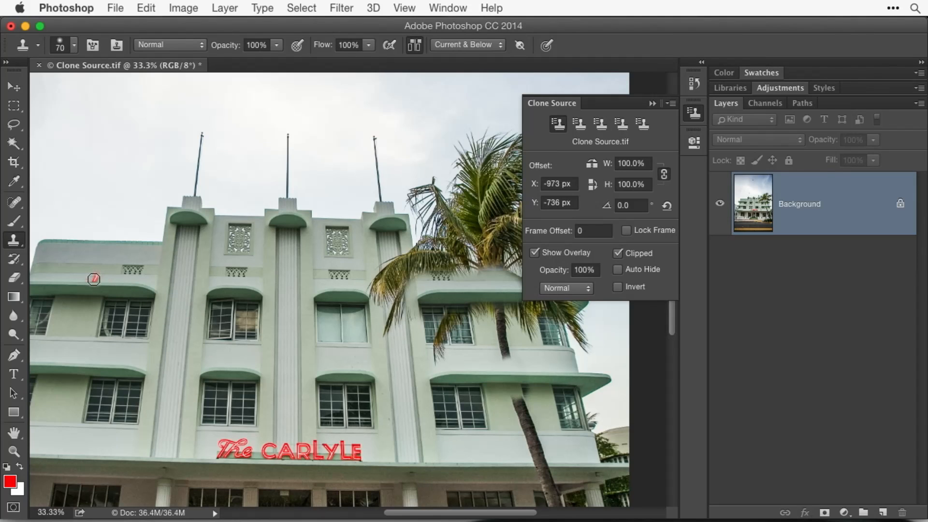
{"action": "left_click_drag", "start_coordinate": [96, 279], "coordinate": [50, 275]}
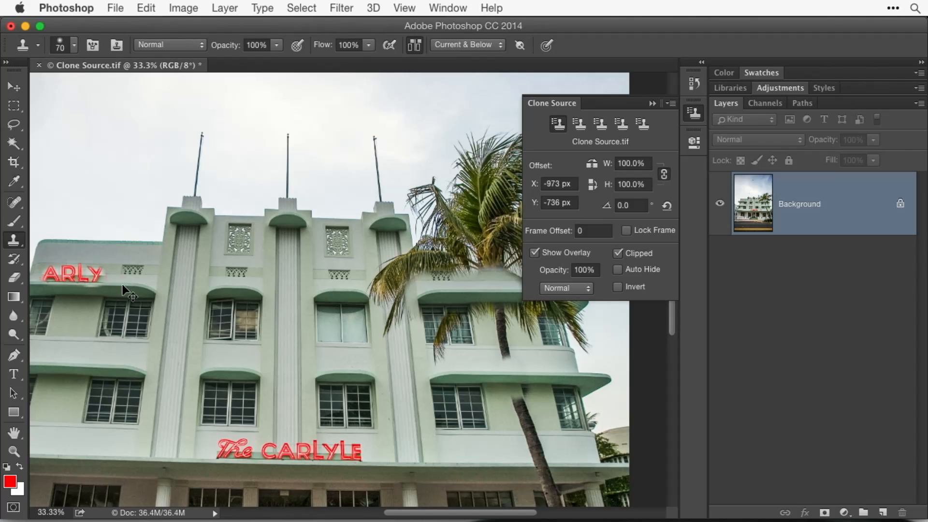
{"action": "key", "text": "super+z"}
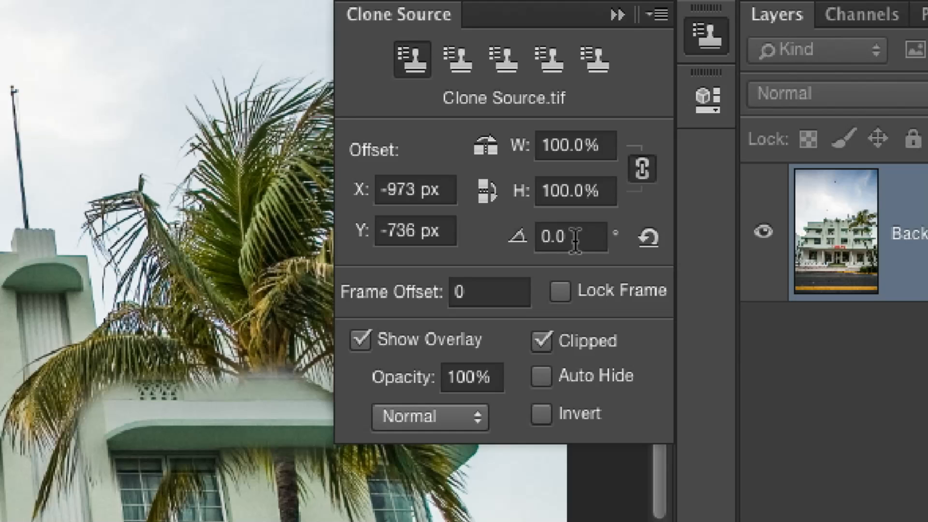
Step: Sample the cap of the building's middle column as the clone source and enlarge the brush to 400 px
{"action": "left_click", "coordinate": [605, 144]}
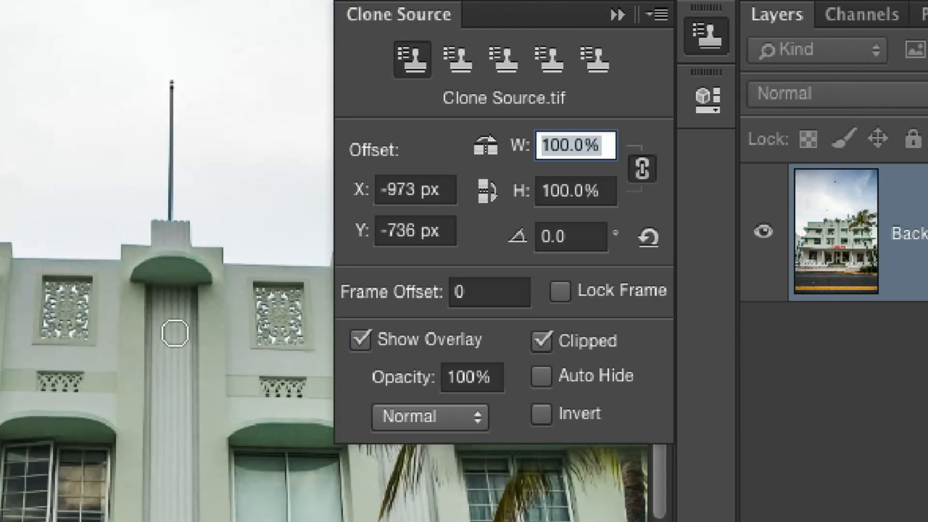
{"action": "left_click", "coordinate": [170, 269], "text": "alt"}
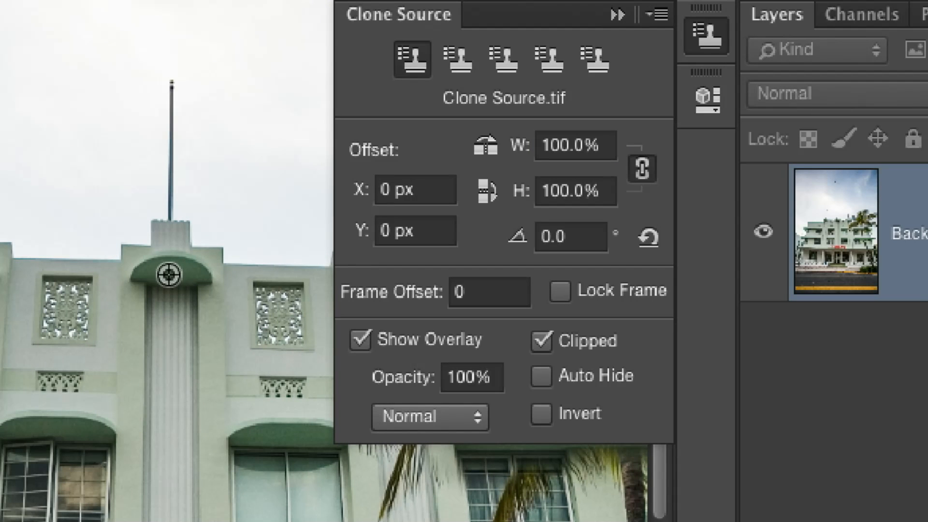
{"action": "key", "text": "bracketright"}
{"action": "key", "text": "bracketright"}
{"action": "key", "text": "bracketright"}
{"action": "key", "text": "bracketright"}
{"action": "key", "text": "bracketright"}
{"action": "key", "text": "bracketright"}
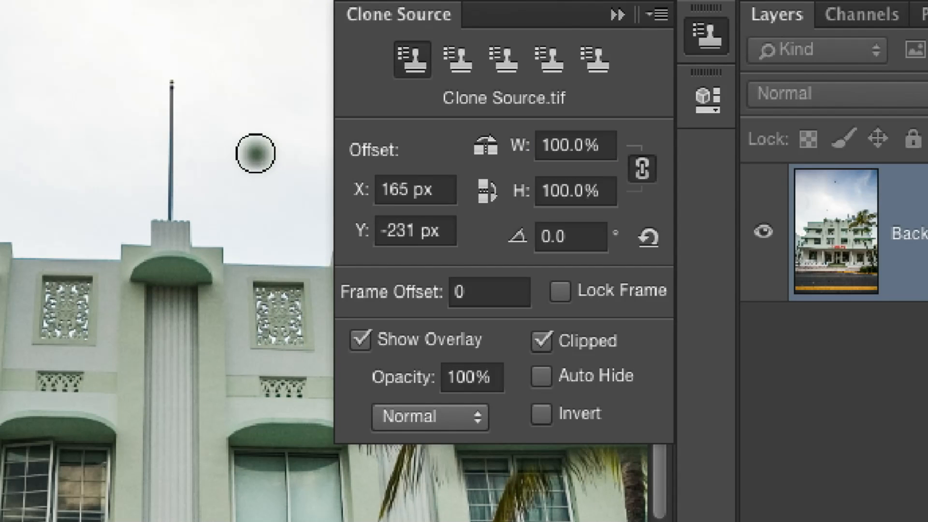
Step: Try shrinking the clone source to 40.0% width and height over the sky above the roofline
{"action": "left_click", "coordinate": [607, 146]}
{"action": "left_click_drag", "start_coordinate": [608, 147], "coordinate": [534, 146]}
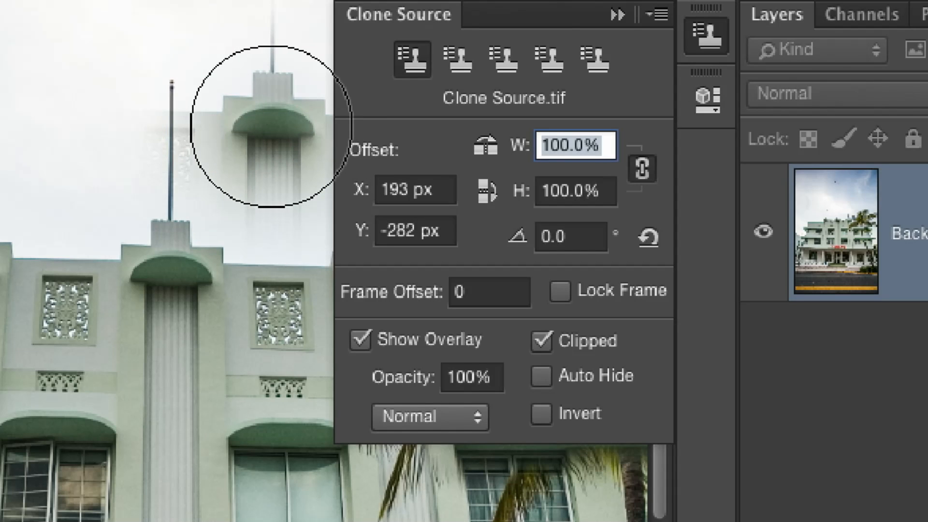
{"action": "key", "text": "shift+Down"}
{"action": "key", "text": "shift+Down"}
{"action": "key", "text": "shift+Down"}
{"action": "key", "text": "shift+Down"}
{"action": "key", "text": "shift+Down"}
{"action": "key", "text": "shift+Down"}
{"action": "key", "text": "shift+Down"}
{"action": "key", "text": "shift+Down"}
{"action": "key", "text": "shift+Down"}
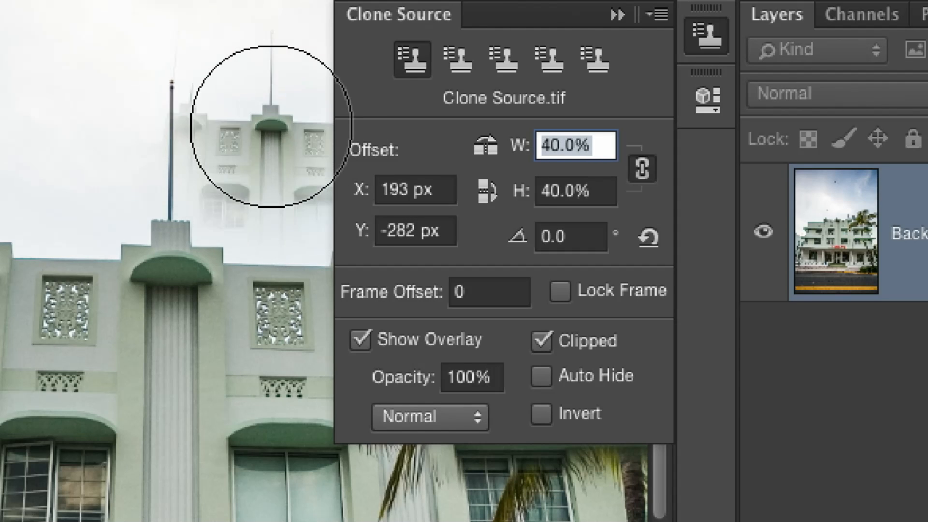
Step: Try enlarging the clone source to 160.0% width and height
{"action": "key", "text": "shift+Up"}
{"action": "key", "text": "shift+Up"}
{"action": "key", "text": "shift+Up"}
{"action": "key", "text": "shift+Up"}
{"action": "key", "text": "shift+Up"}
{"action": "key", "text": "shift+Up"}
{"action": "key", "text": "shift+Up"}
{"action": "key", "text": "shift+Up"}
{"action": "key", "text": "shift+Up"}
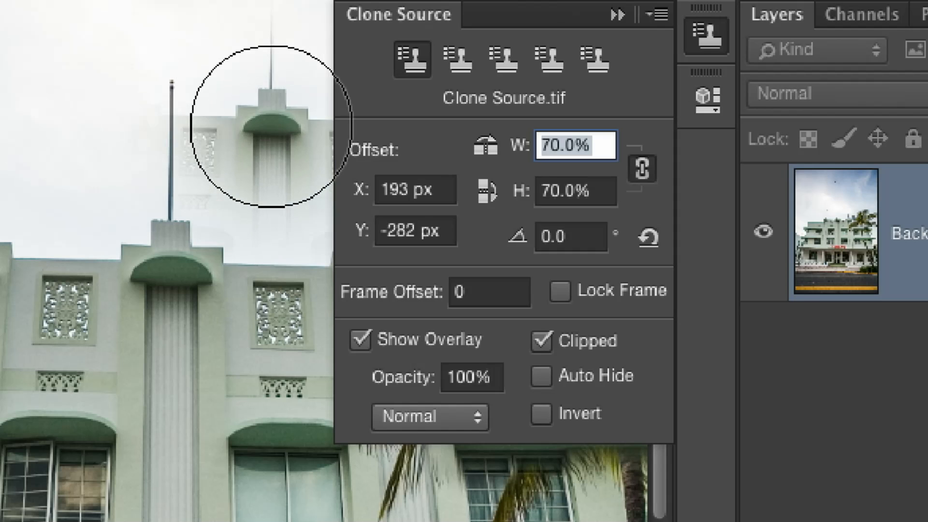
{"action": "key", "text": "shift+Up"}
{"action": "key", "text": "shift+Up"}
{"action": "key", "text": "shift+Up"}
{"action": "key", "text": "shift+Up"}
{"action": "key", "text": "shift+Up"}
{"action": "key", "text": "shift+Up"}
{"action": "key", "text": "shift+Up"}
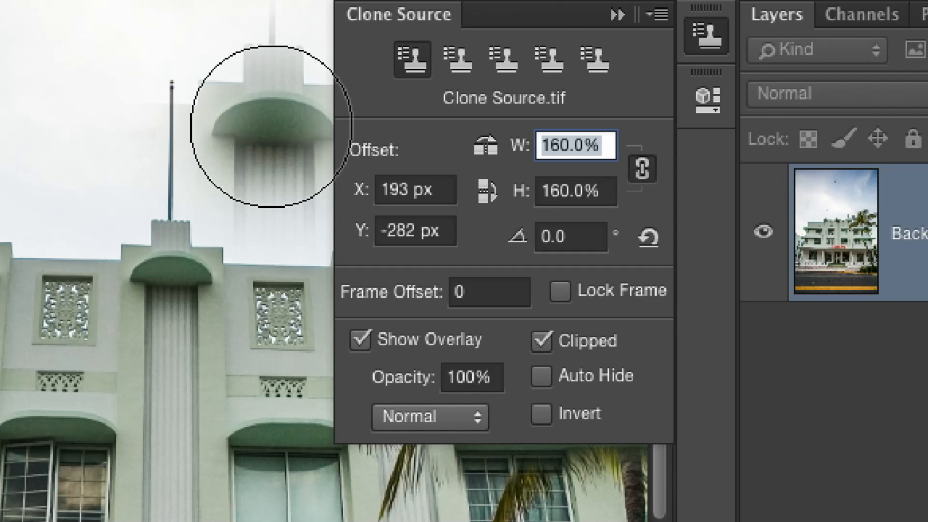
Step: Lower the clone source scale through 110.0% to a width of 93.0%
{"action": "key", "text": "shift+Down"}
{"action": "key", "text": "shift+Down"}
{"action": "key", "text": "shift+Down"}
{"action": "key", "text": "shift+Down"}
{"action": "key", "text": "shift+Down"}
{"action": "key", "text": "shift+Down"}
{"action": "key", "text": "shift+Down"}
{"action": "key", "text": "shift+Down"}
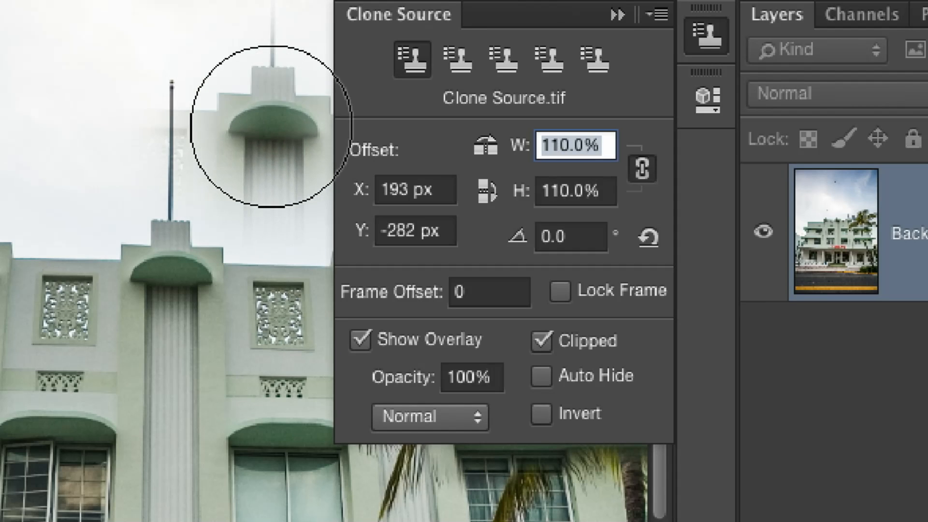
{"action": "key", "text": "Down"}
{"action": "key", "text": "Down"}
{"action": "key", "text": "Down"}
{"action": "key", "text": "Down"}
{"action": "key", "text": "Down"}
{"action": "key", "text": "Down"}
{"action": "key", "text": "Down"}
{"action": "key", "text": "Down"}
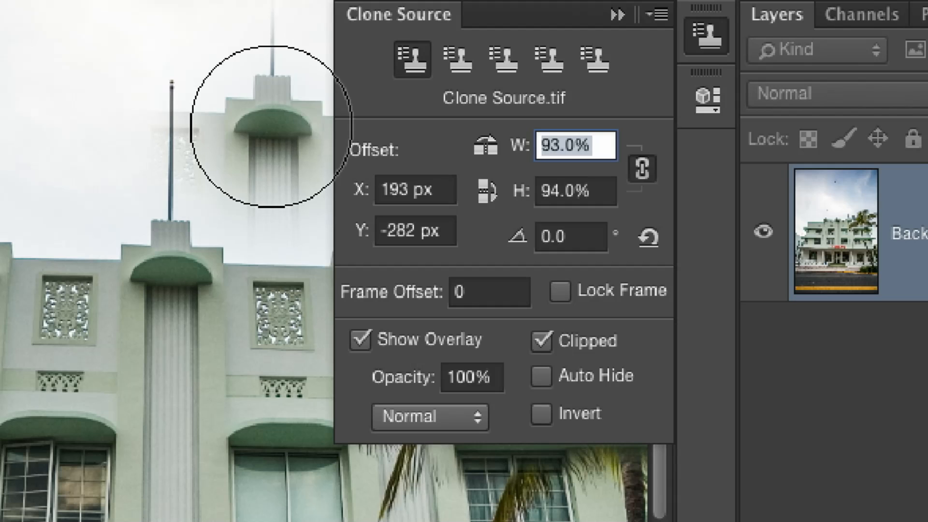
Step: Fine-tune the clone source width and height in small increments to 96.0%
{"action": "key", "text": "Up"}
{"action": "key", "text": "Up"}
{"action": "key", "text": "Up"}
{"action": "key", "text": "Up"}
{"action": "key", "text": "Up"}
{"action": "key", "text": "Down"}
{"action": "key", "text": "Down"}
{"action": "key", "text": "Down"}
{"action": "key", "text": "Down"}
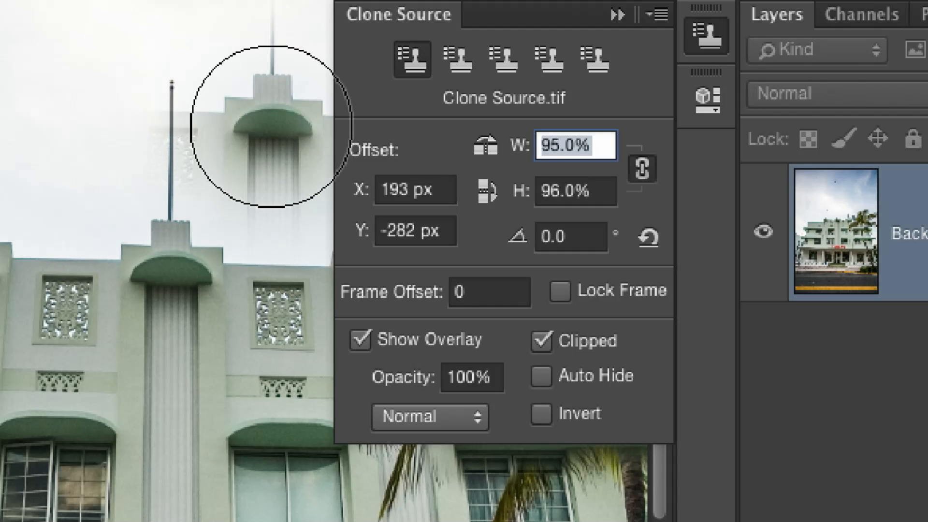
{"action": "key", "text": "Up"}
{"action": "key", "text": "Up"}
{"action": "key", "text": "Up"}
{"action": "key", "text": "Up"}
{"action": "key", "text": "Down"}
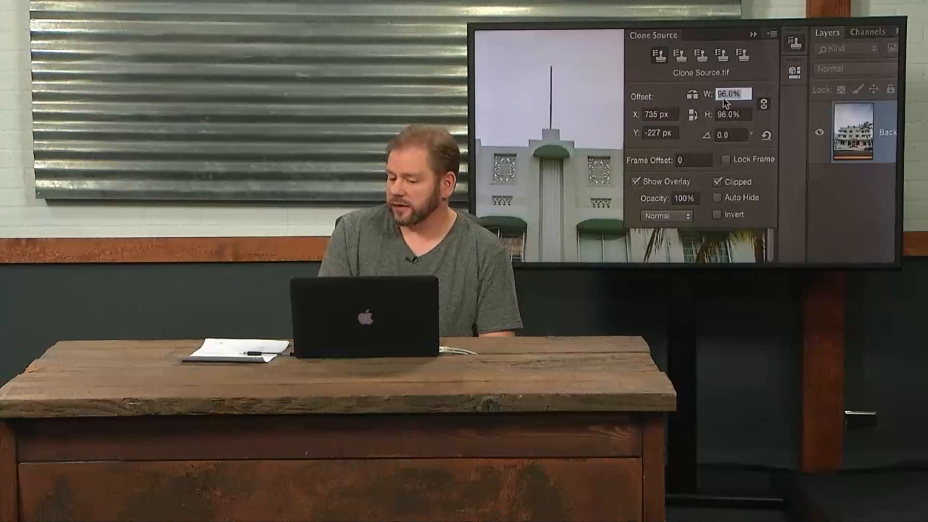
Step: Try a 126.0% clone source scale over the roofline, vary it up and down, and lower it to 76.0%
{"action": "left_click", "coordinate": [734, 134]}
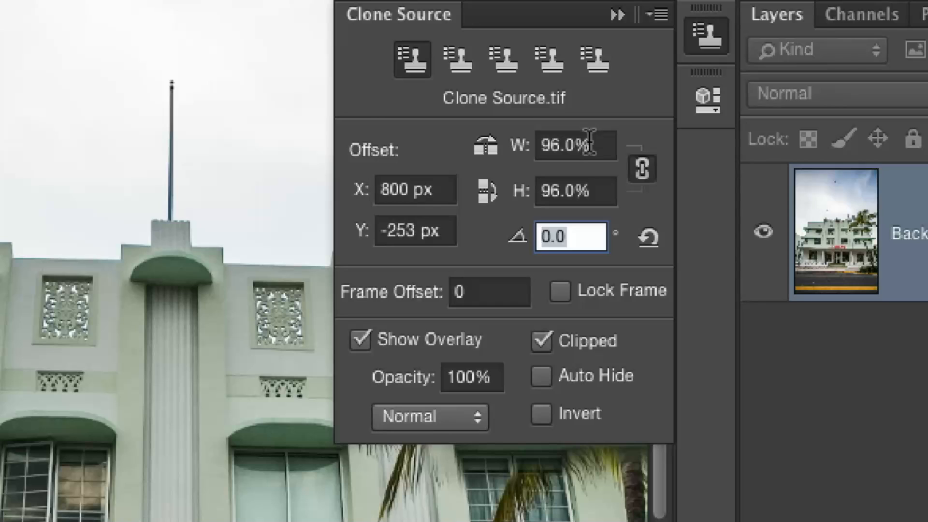
{"action": "left_click", "coordinate": [589, 142]}
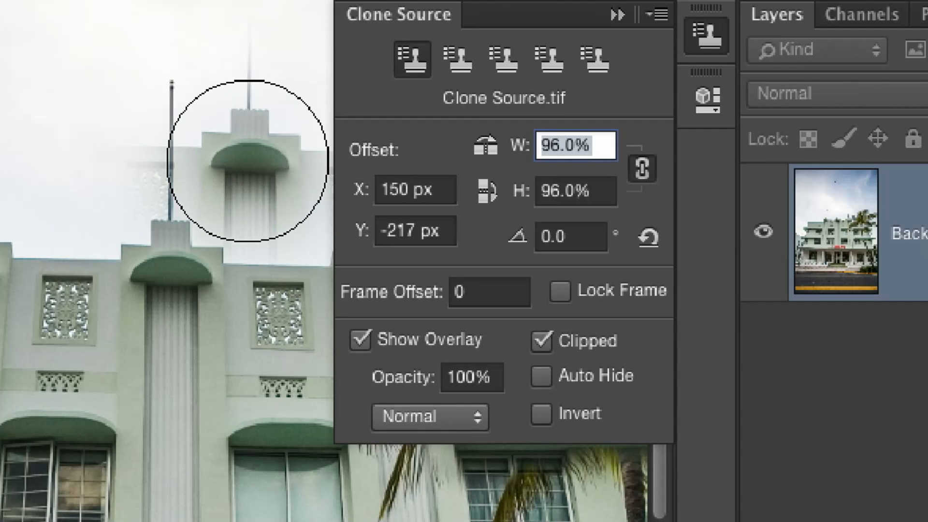
{"action": "key", "text": "shift+Up"}
{"action": "key", "text": "shift+Up"}
{"action": "key", "text": "shift+Up"}
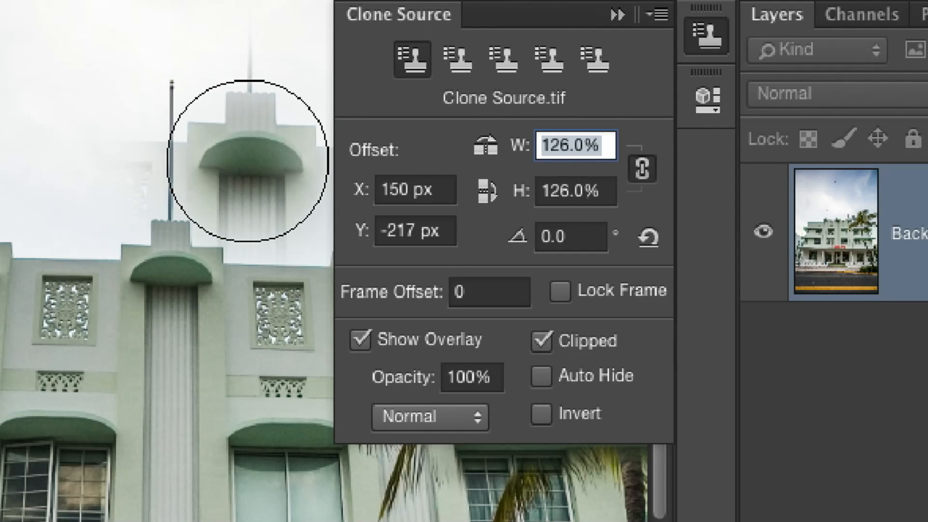
{"action": "key", "text": "shift+Down"}
{"action": "key", "text": "shift+Down"}
{"action": "key", "text": "shift+Down"}
{"action": "key", "text": "shift+Down"}
{"action": "key", "text": "shift+Down"}
{"action": "key", "text": "shift+Up"}
{"action": "key", "text": "shift+Up"}
{"action": "key", "text": "shift+Up"}
{"action": "key", "text": "shift+Up"}
{"action": "key", "text": "shift+Down"}
{"action": "key", "text": "shift+Down"}
{"action": "key", "text": "shift+Up"}
{"action": "key", "text": "shift+Down"}
{"action": "key", "text": "shift+Down"}
{"action": "key", "text": "shift+Down"}
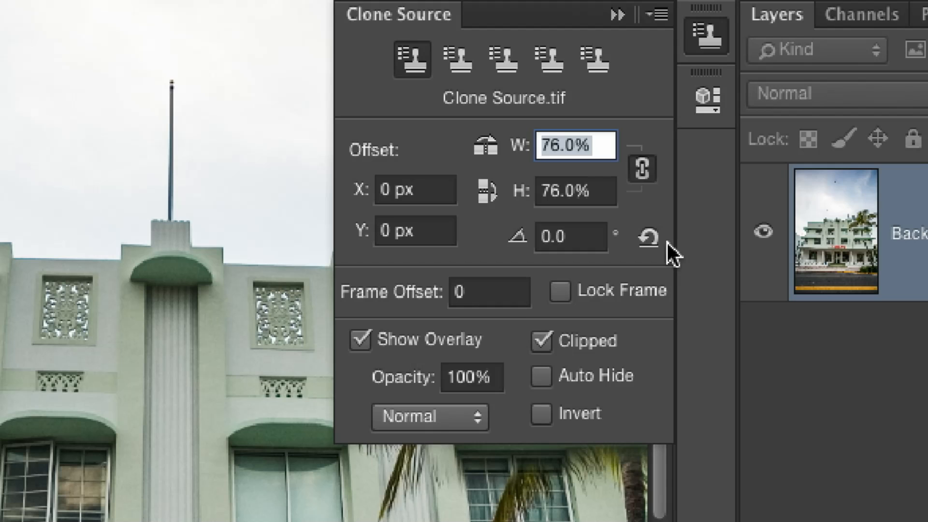
Step: Set the clone source width and height back to 100%
{"action": "left_click_drag", "start_coordinate": [600, 144], "coordinate": [570, 16]}
{"action": "type", "text": "100"}
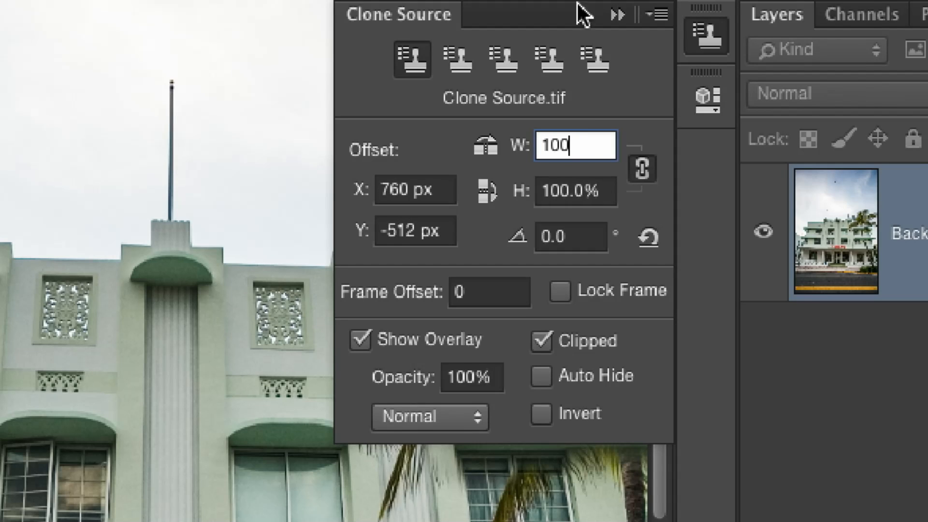
{"action": "key", "text": "Return"}
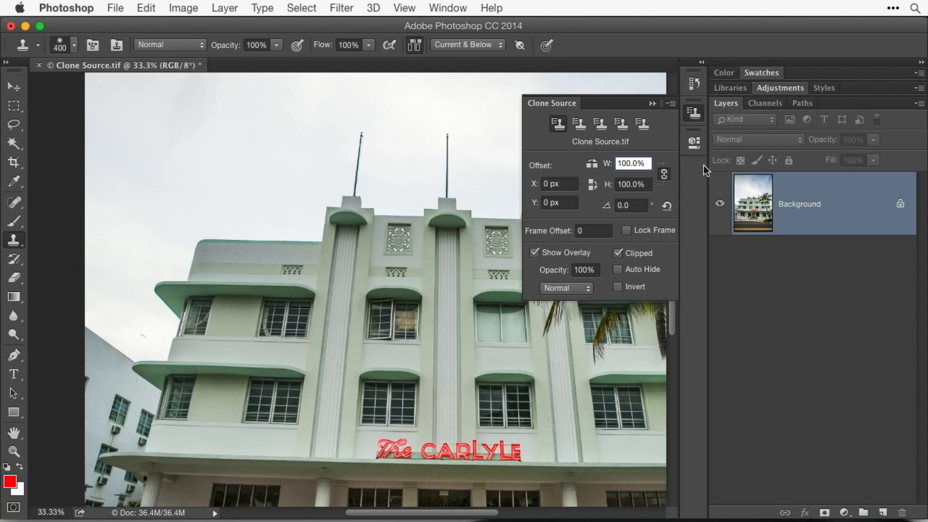
{"action": "left_click", "coordinate": [444, 7]}
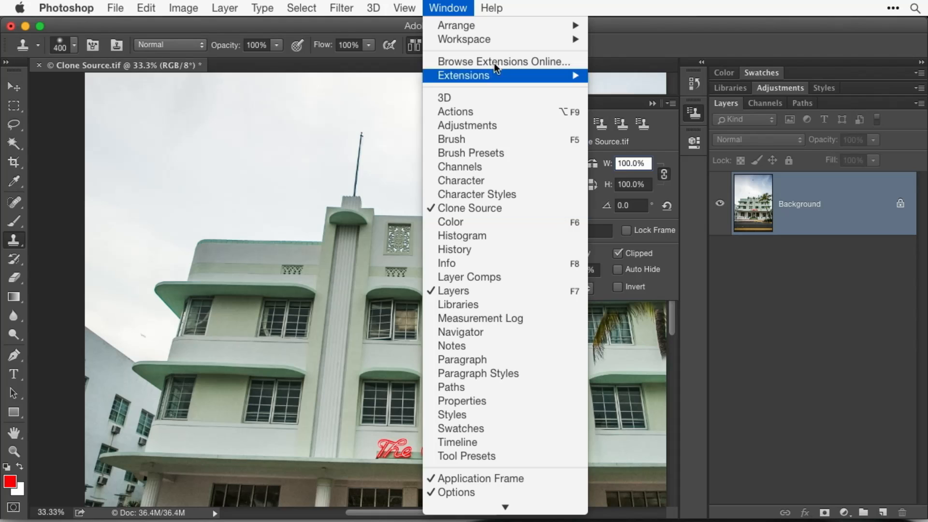
{"action": "left_click", "coordinate": [455, 9]}
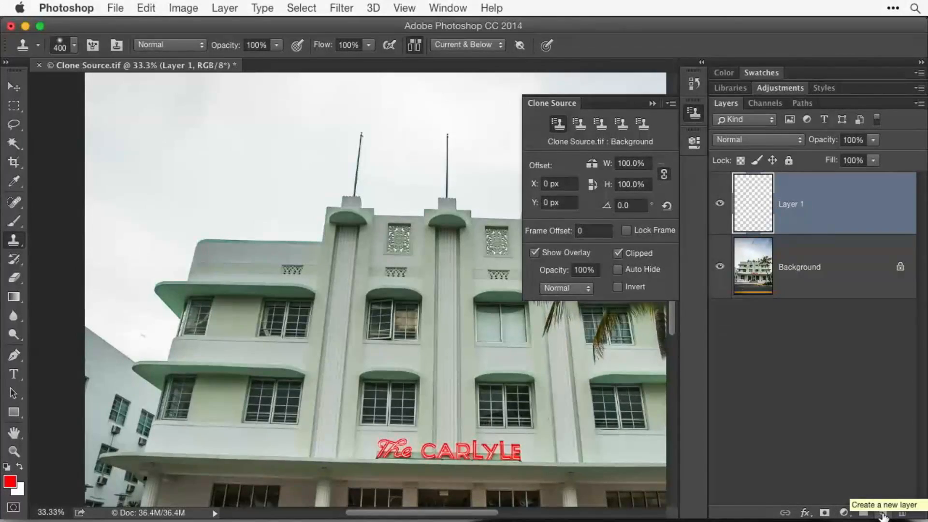
Step: Undo the new empty layer, duplicate the Background layer instead, and collapse the Clone Source settings
{"action": "key", "text": "super+z"}
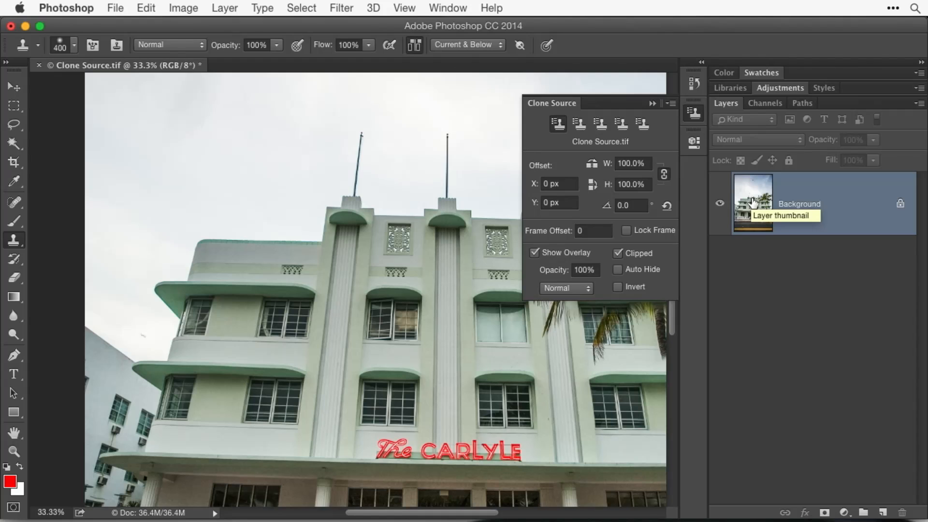
{"action": "left_click_drag", "start_coordinate": [813, 207], "coordinate": [882, 512]}
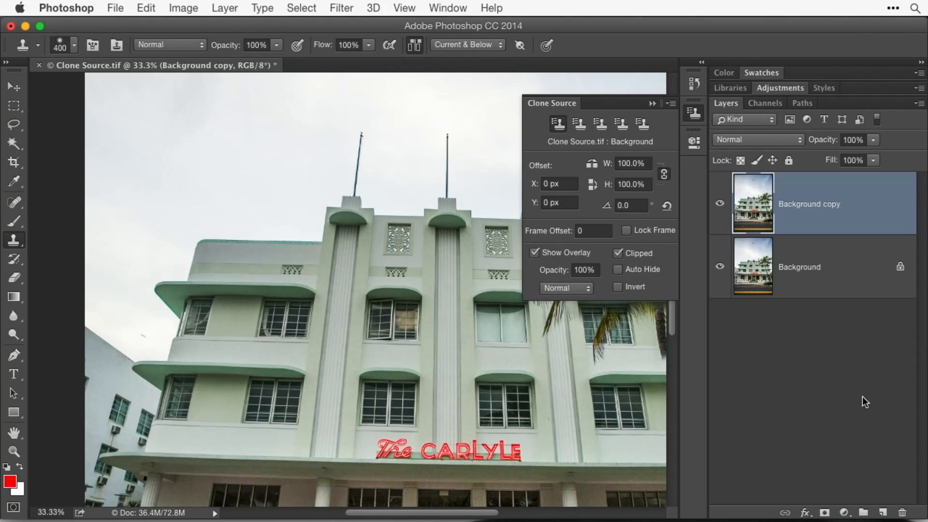
{"action": "left_click", "coordinate": [693, 114]}
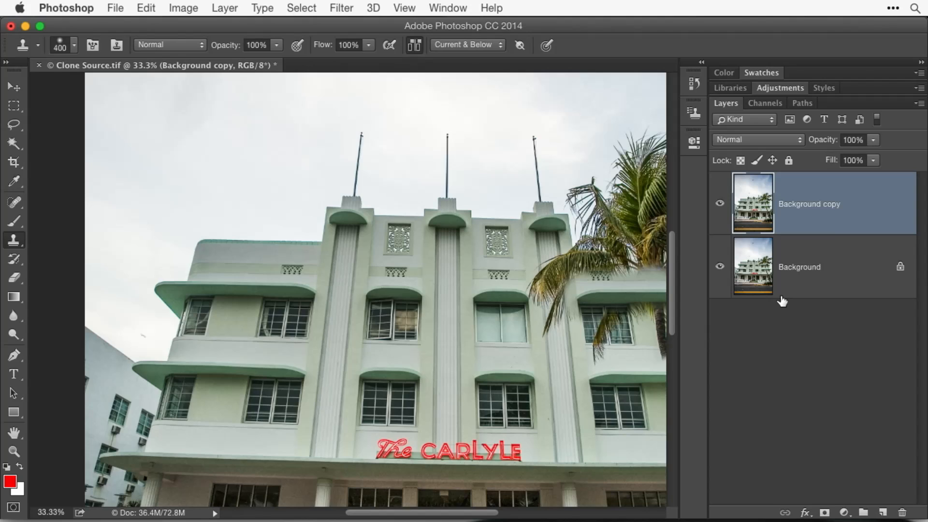
Step: Remove the bird from the sky on the Background copy layer with the Spot Healing Brush at size 90
{"action": "key", "text": "super+0"}
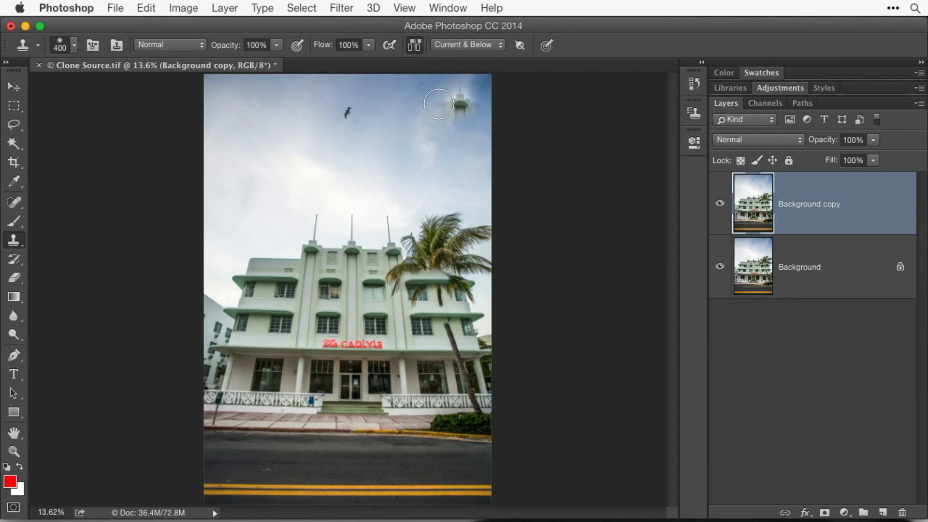
{"action": "left_click", "coordinate": [14, 202]}
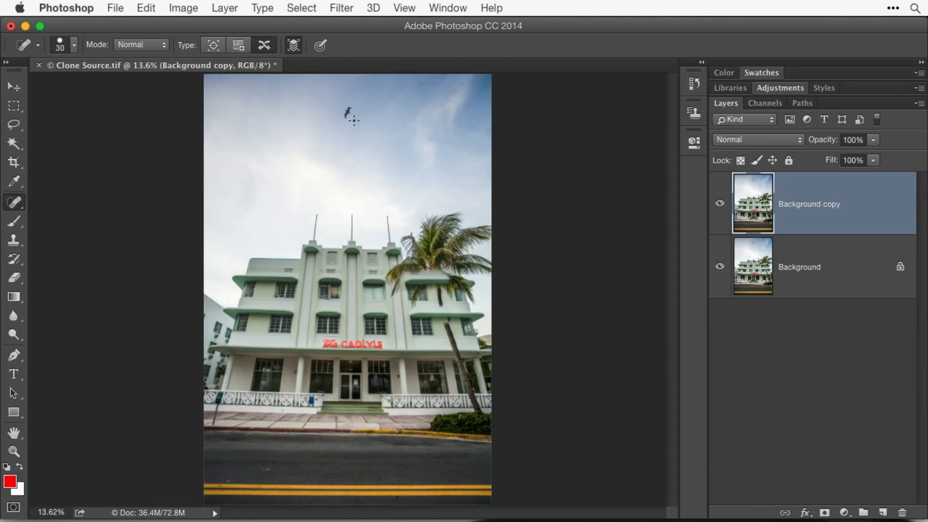
{"action": "mouse_move", "coordinate": [345, 120]}
{"action": "left_mouse_down"}
{"action": "mouse_move", "coordinate": [349, 107]}
{"action": "mouse_move", "coordinate": [344, 119]}
{"action": "mouse_move", "coordinate": [363, 124]}
{"action": "left_mouse_up"}
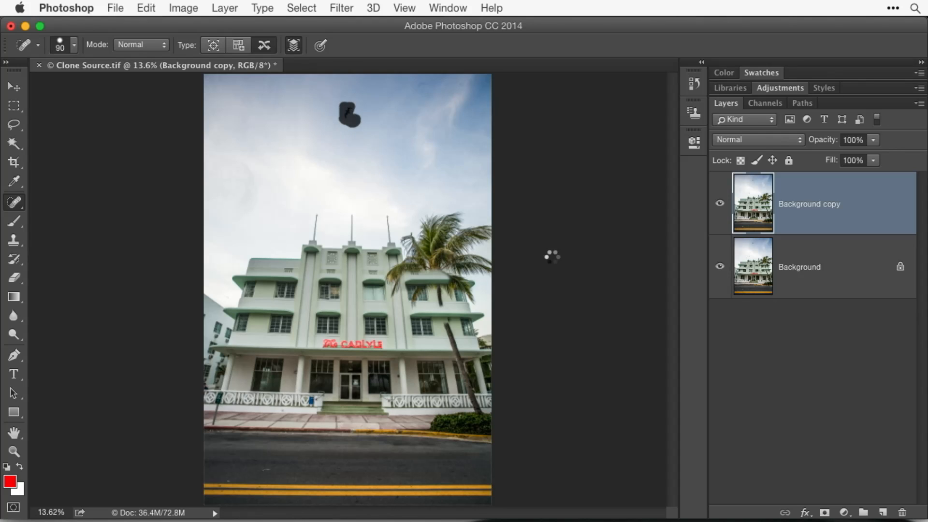
Step: Compare the sky with and without the bird by repeatedly toggling the Background copy layer's visibility
{"action": "left_click", "coordinate": [720, 206]}
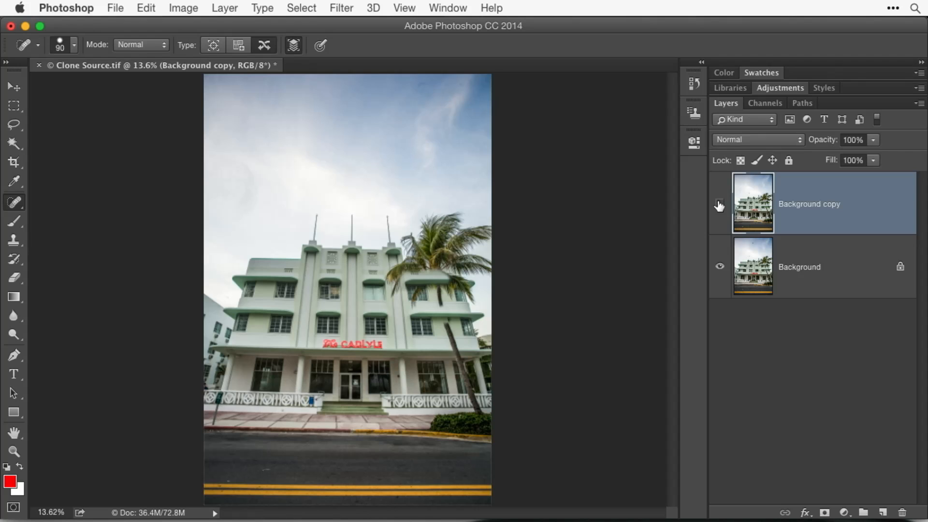
{"action": "left_click", "coordinate": [719, 206]}
{"action": "left_click", "coordinate": [720, 206]}
{"action": "left_click", "coordinate": [720, 206]}
{"action": "left_click", "coordinate": [720, 205]}
{"action": "left_click", "coordinate": [720, 205]}
{"action": "left_click", "coordinate": [719, 206]}
{"action": "left_click", "coordinate": [720, 206]}
{"action": "left_click", "coordinate": [719, 206]}
{"action": "left_click", "coordinate": [719, 206]}
{"action": "left_click", "coordinate": [719, 206]}
{"action": "left_click", "coordinate": [719, 206]}
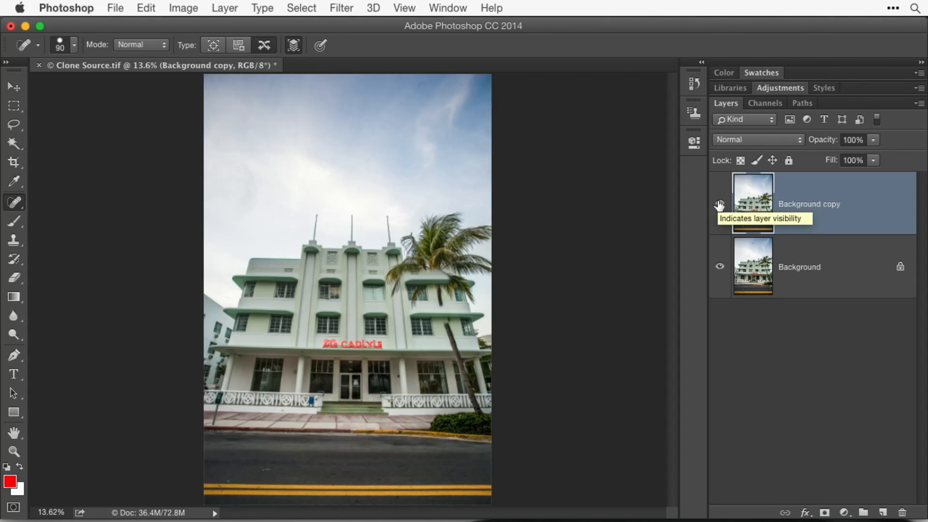
Step: Delete the Background copy layer and add a new empty layer above the Background
{"action": "left_click_drag", "start_coordinate": [802, 218], "coordinate": [903, 511]}
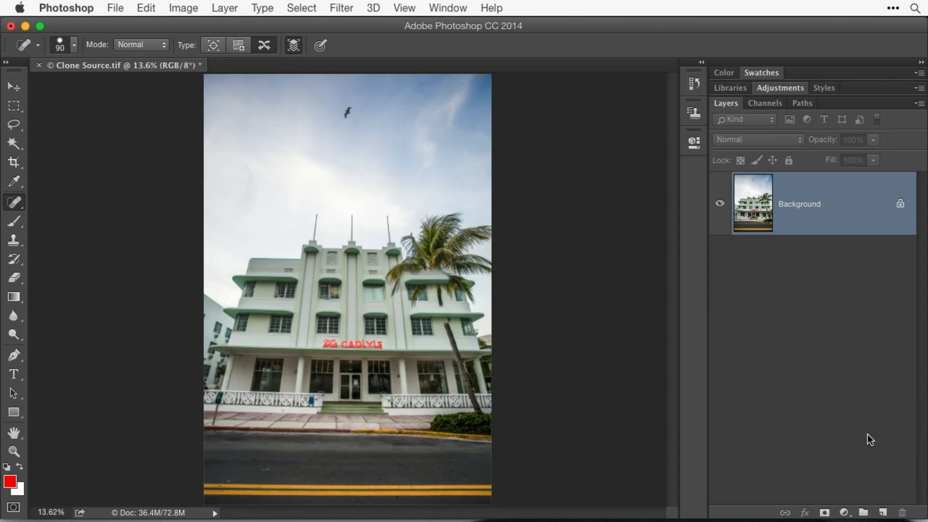
{"action": "left_click", "coordinate": [881, 512]}
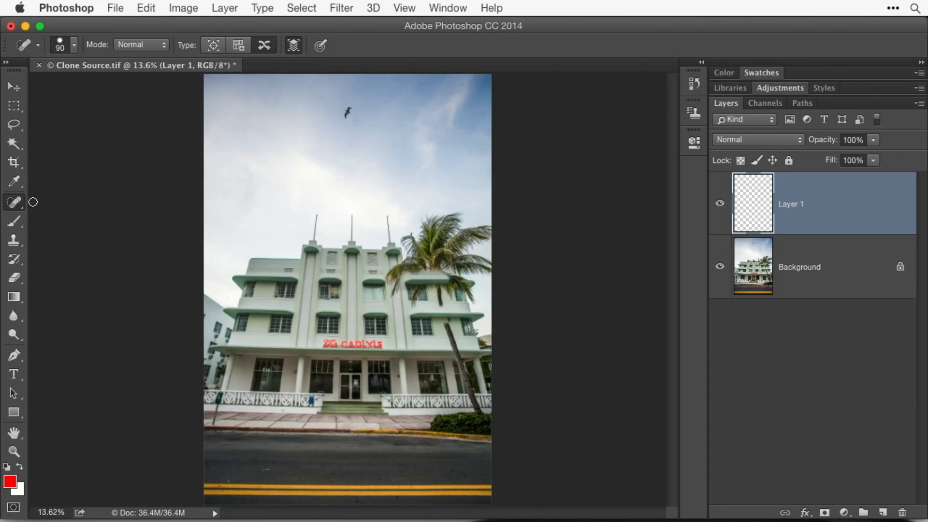
Step: Heal the bird out of the sky on Layer 1 and hide the Background layer to isolate the patch
{"action": "left_click_drag", "start_coordinate": [347, 116], "coordinate": [350, 119]}
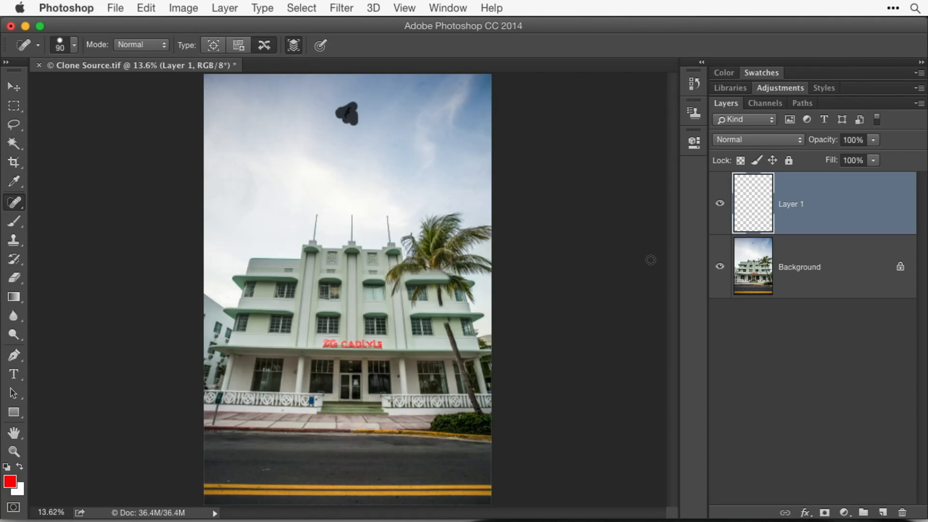
{"action": "left_click", "coordinate": [720, 267]}
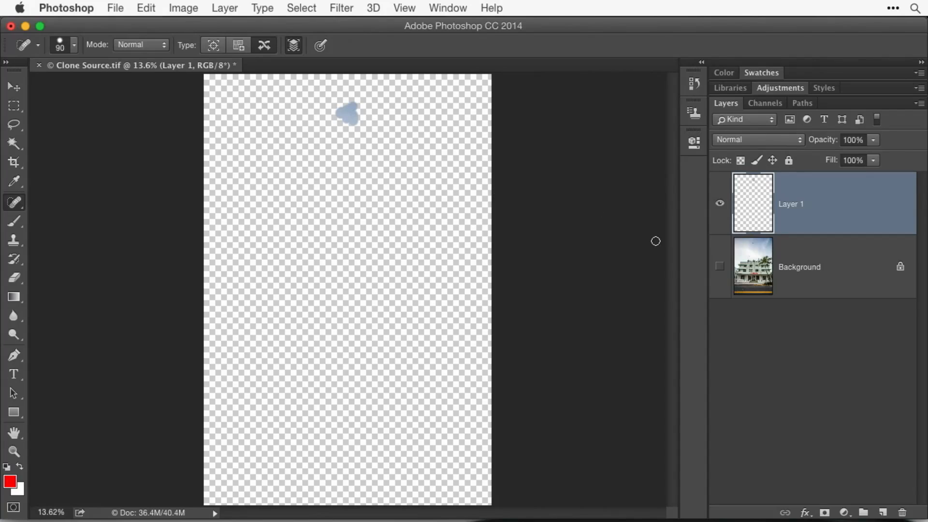
Step: Switch to Adobe Bridge and open remove folks.psd from the 02 Retouch folder in Photoshop
{"action": "key", "text": "super+Tab"}
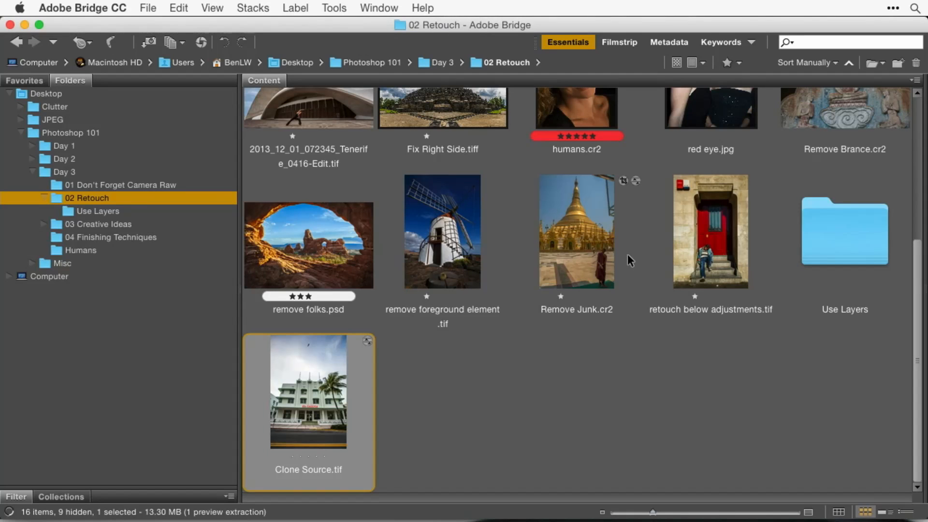
{"action": "left_click", "coordinate": [337, 254]}
{"action": "double_click", "coordinate": [338, 255]}
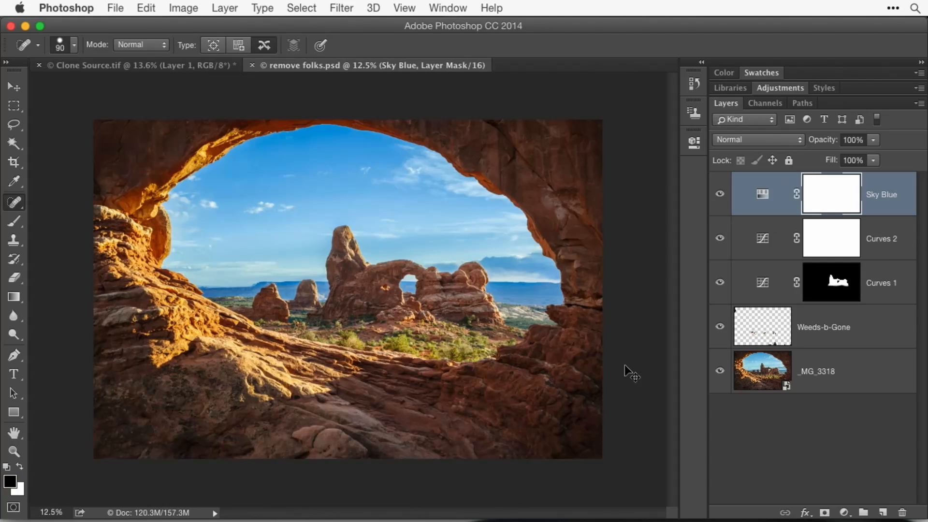
Step: Hide the adjustment layers and the _MG_3318 photo to isolate the Weeds-b-Gone retouching, and show them again
{"action": "left_click_drag", "start_coordinate": [718, 193], "coordinate": [719, 285]}
{"action": "left_click", "coordinate": [719, 370]}
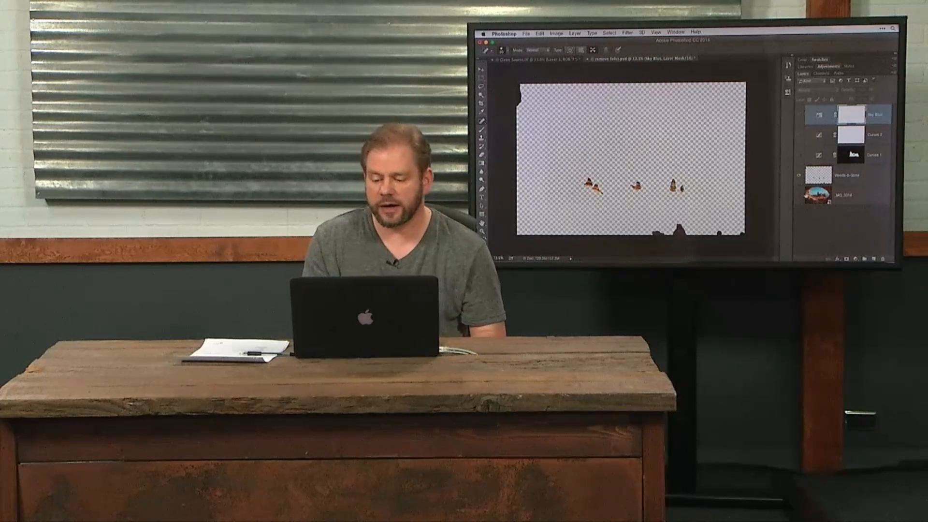
{"action": "left_click", "coordinate": [798, 195]}
{"action": "left_click_drag", "start_coordinate": [798, 158], "coordinate": [799, 116]}
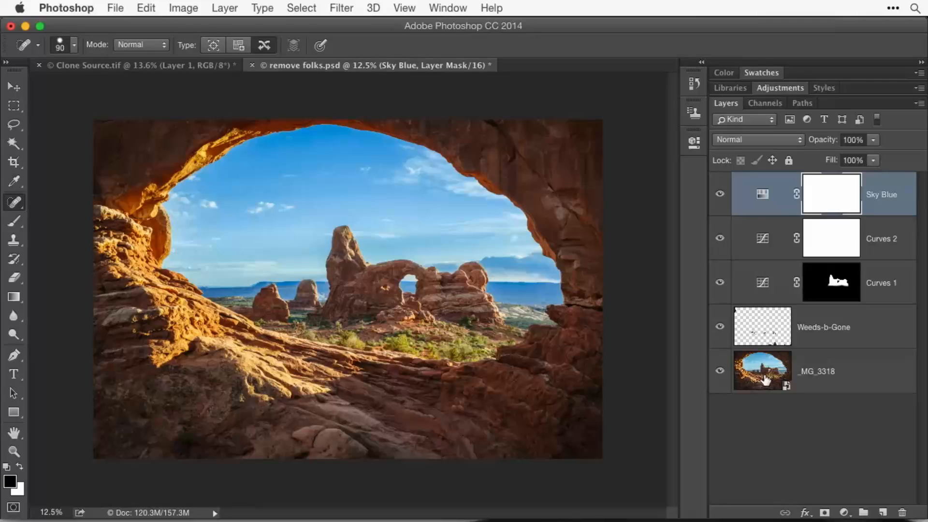
Step: Deselect all layers and toggle the _MG_3318 photo off and on to inspect the Weeds-b-Gone patches alone
{"action": "key", "text": "super+0"}
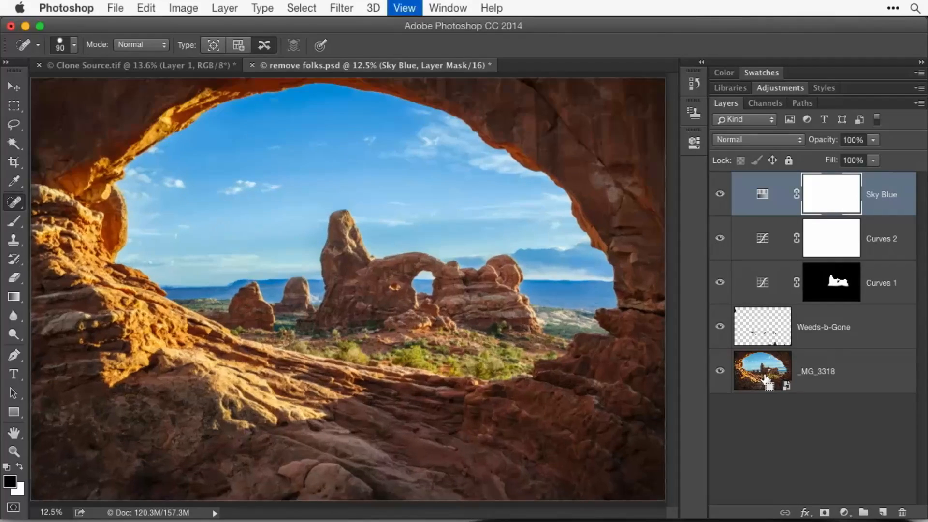
{"action": "left_click", "coordinate": [814, 411]}
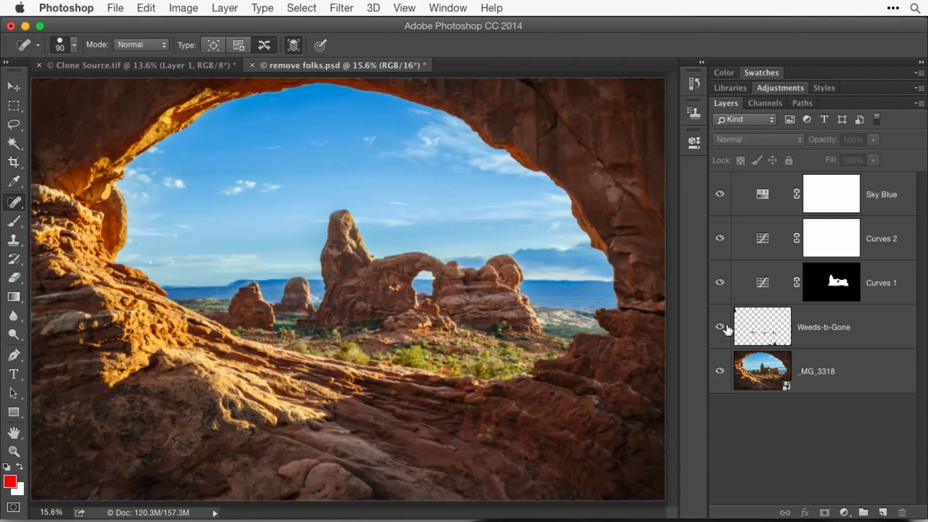
{"action": "left_click", "coordinate": [720, 371]}
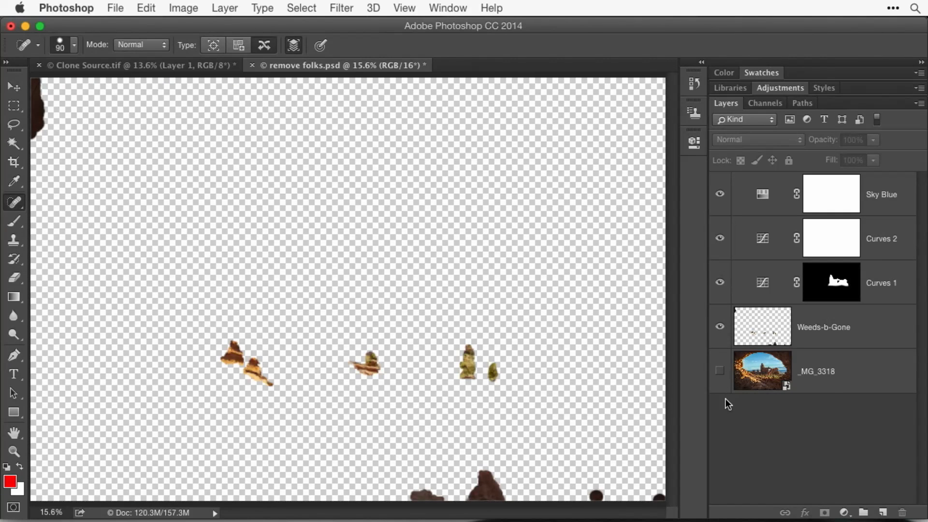
{"action": "left_click", "coordinate": [718, 370]}
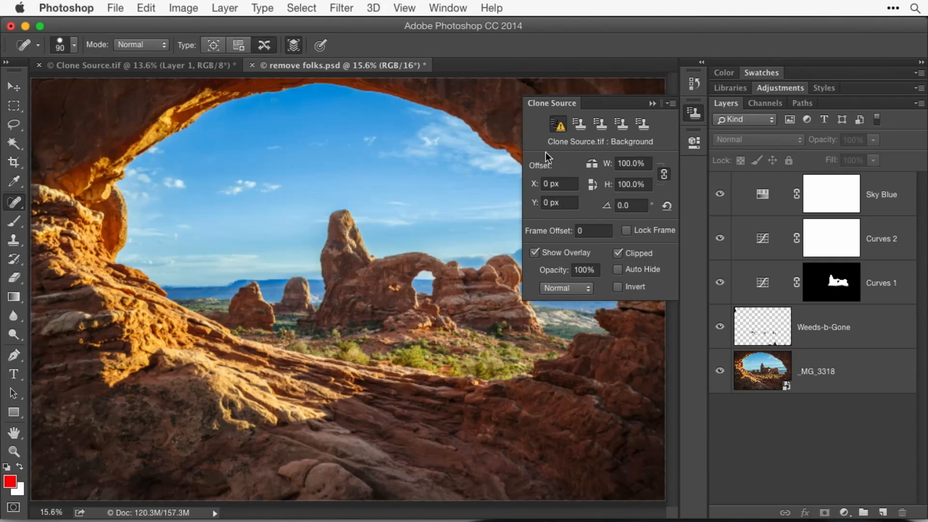
Step: On the Weeds-b-Gone layer, Clone Stamp the tip of the tall rock spire onto the small rock near the horizon
{"action": "left_click", "coordinate": [14, 242]}
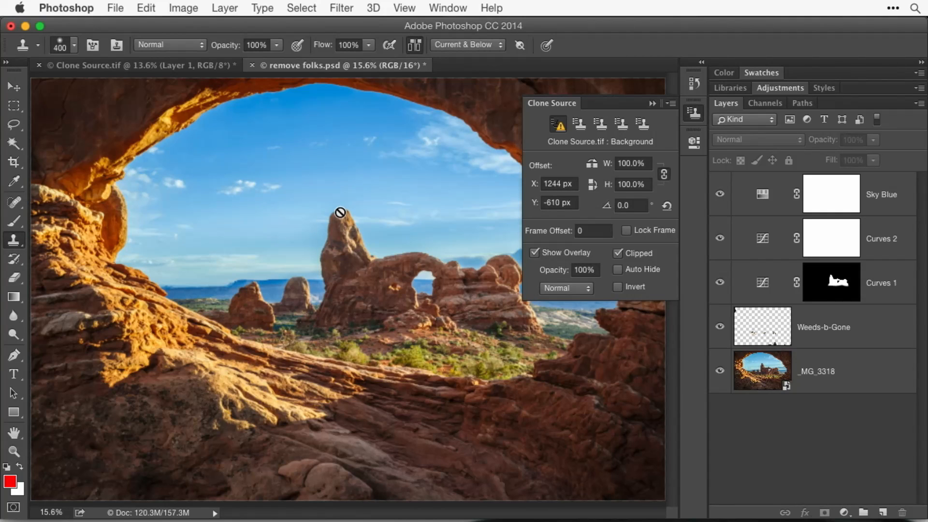
{"action": "left_click", "coordinate": [816, 371]}
{"action": "left_click", "coordinate": [817, 338]}
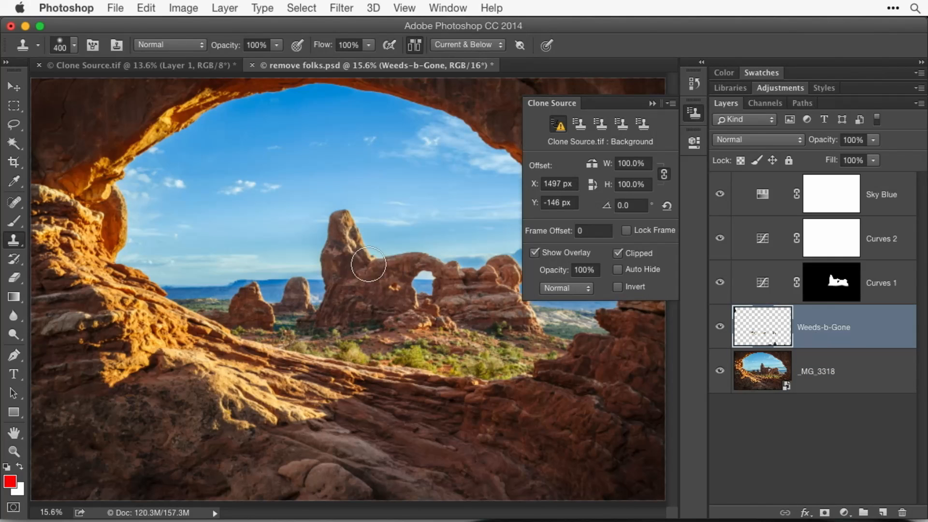
{"action": "left_click", "coordinate": [340, 212], "text": "alt"}
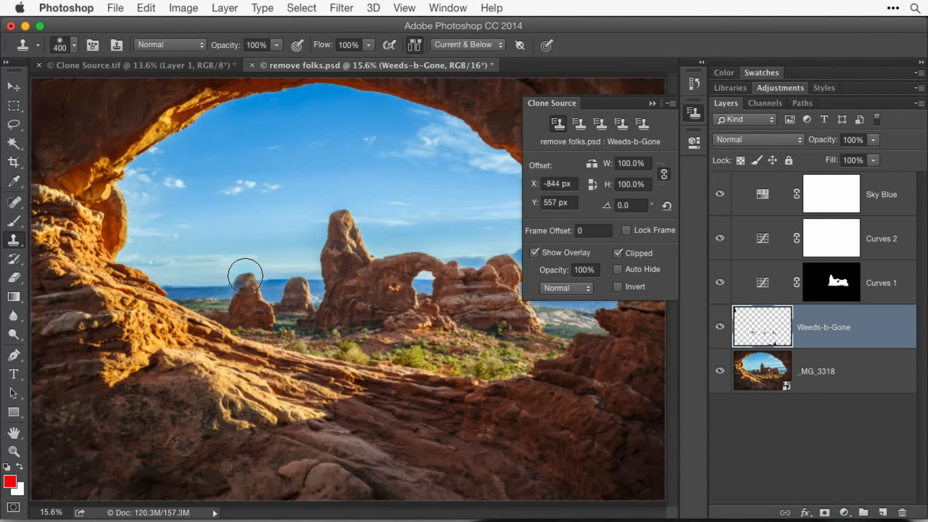
{"action": "mouse_move", "coordinate": [246, 275]}
{"action": "left_mouse_down"}
{"action": "mouse_move", "coordinate": [237, 288]}
{"action": "mouse_move", "coordinate": [244, 283]}
{"action": "left_mouse_up"}
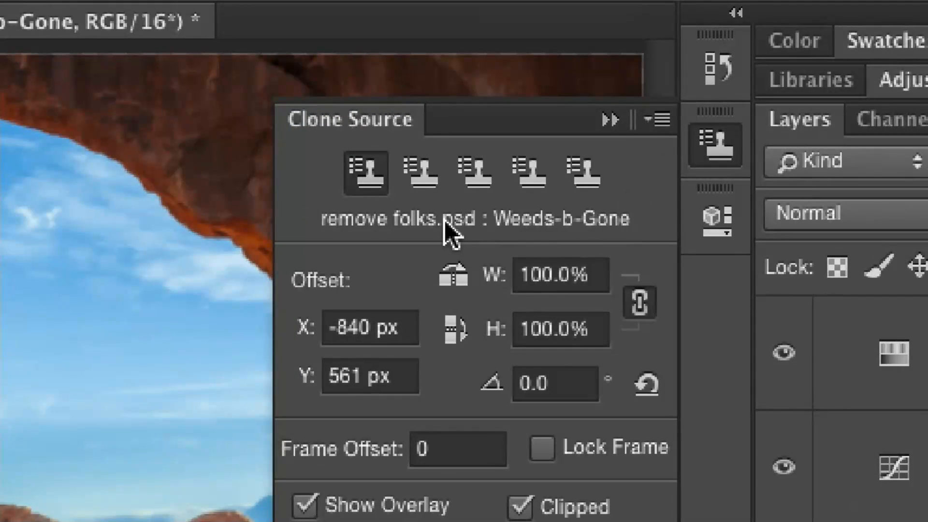
Step: Sample the arch opening into the second clone source and stamp it into the tall spire's base with a 175 brush
{"action": "left_click", "coordinate": [421, 174]}
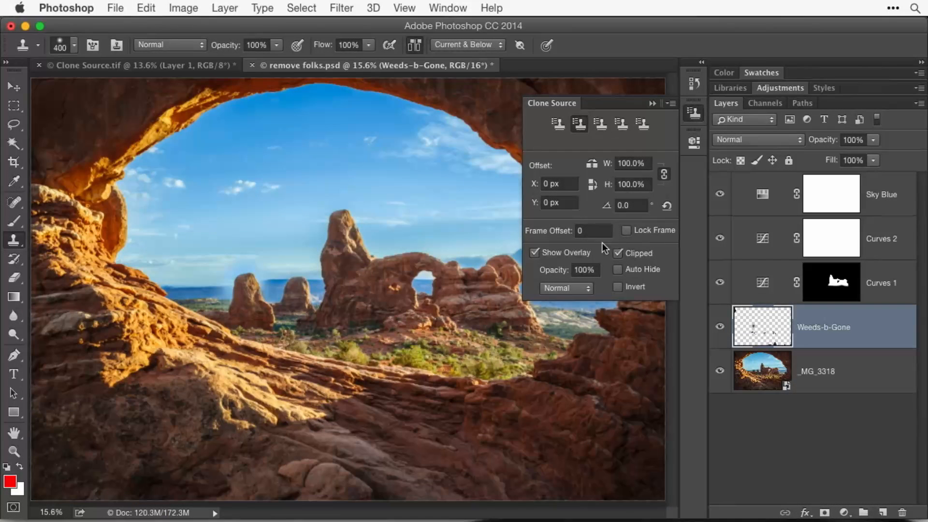
{"action": "left_click", "coordinate": [425, 281], "text": "alt"}
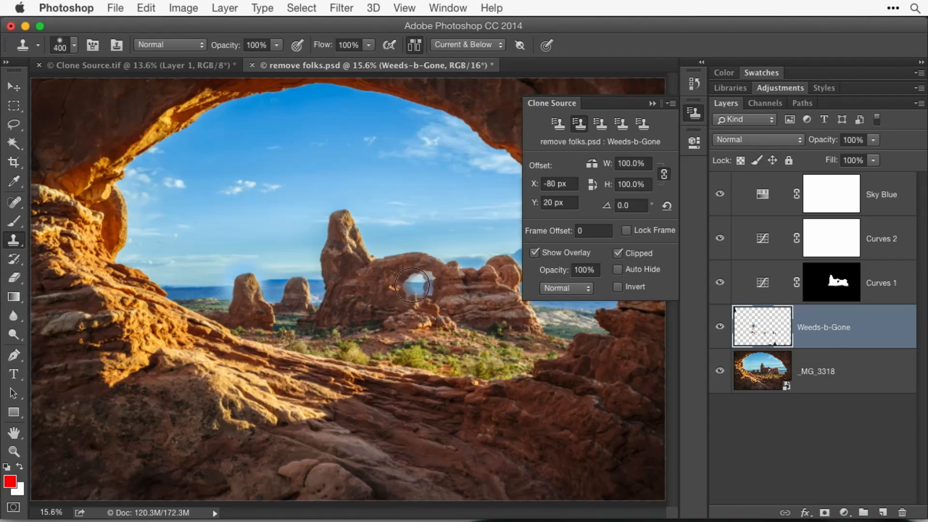
{"action": "key", "text": "bracketleft"}
{"action": "key", "text": "bracketleft"}
{"action": "key", "text": "bracketleft"}
{"action": "key", "text": "bracketleft"}
{"action": "mouse_move", "coordinate": [351, 299]}
{"action": "left_mouse_down"}
{"action": "mouse_move", "coordinate": [359, 299]}
{"action": "mouse_move", "coordinate": [340, 307]}
{"action": "mouse_move", "coordinate": [360, 296]}
{"action": "left_mouse_up"}
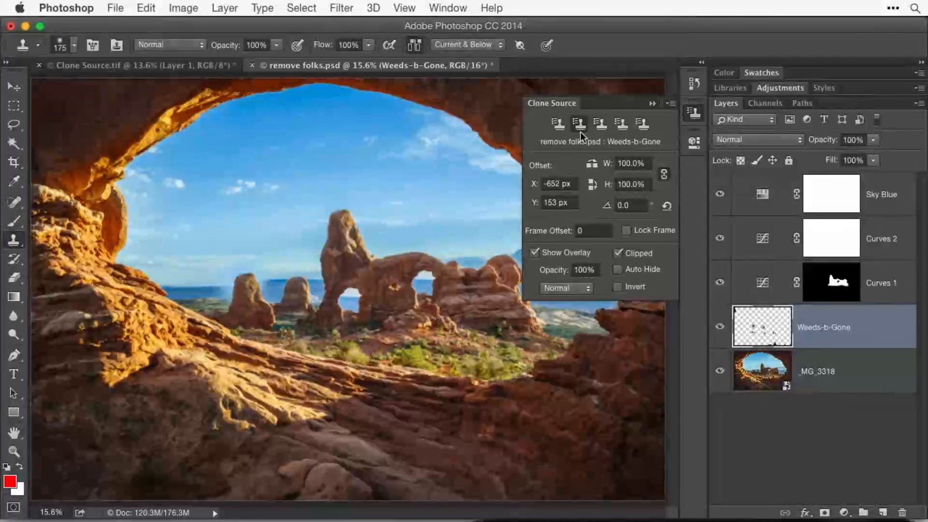
Step: Return to the first clone source with a 400 brush, hide Weeds-b-Gone, and add a new empty layer above it
{"action": "left_click", "coordinate": [554, 126]}
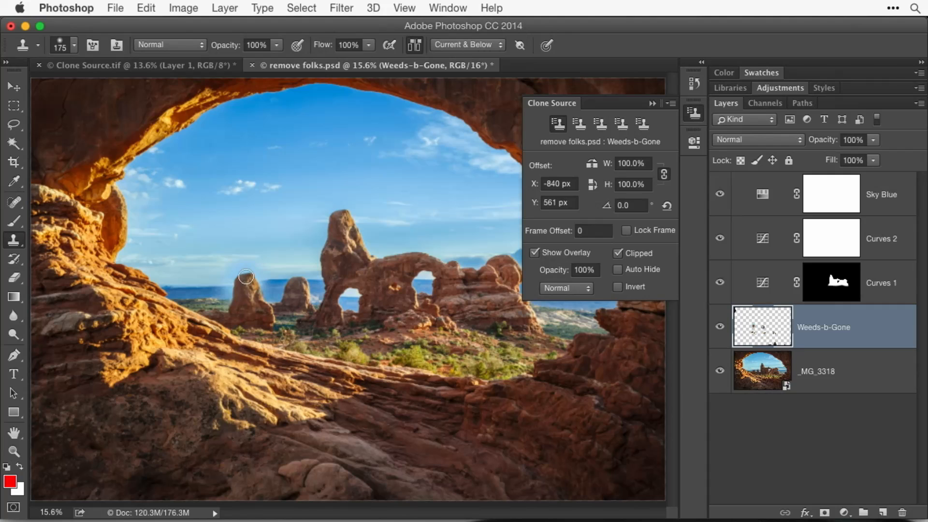
{"action": "key", "text": "bracketright"}
{"action": "key", "text": "bracketright"}
{"action": "key", "text": "bracketright"}
{"action": "left_click", "coordinate": [719, 328]}
{"action": "left_click", "coordinate": [882, 512]}
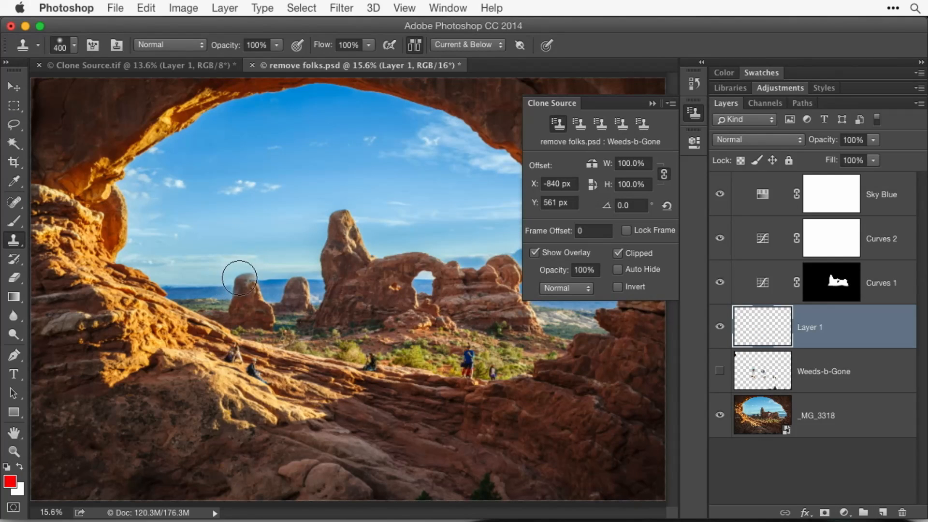
Step: On Layer 1, stamp the first source onto the small rock and the second source into the tall spire's base
{"action": "left_click_drag", "start_coordinate": [247, 275], "coordinate": [241, 290]}
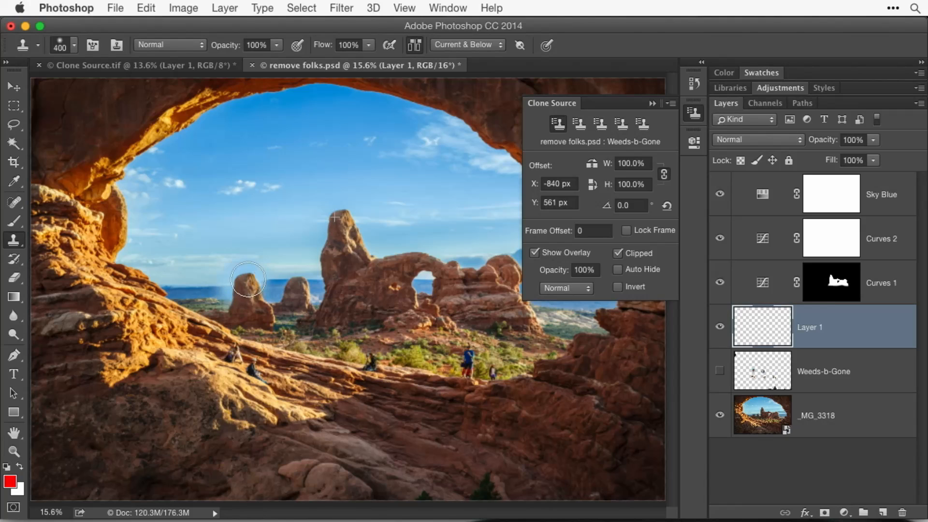
{"action": "left_click", "coordinate": [579, 125]}
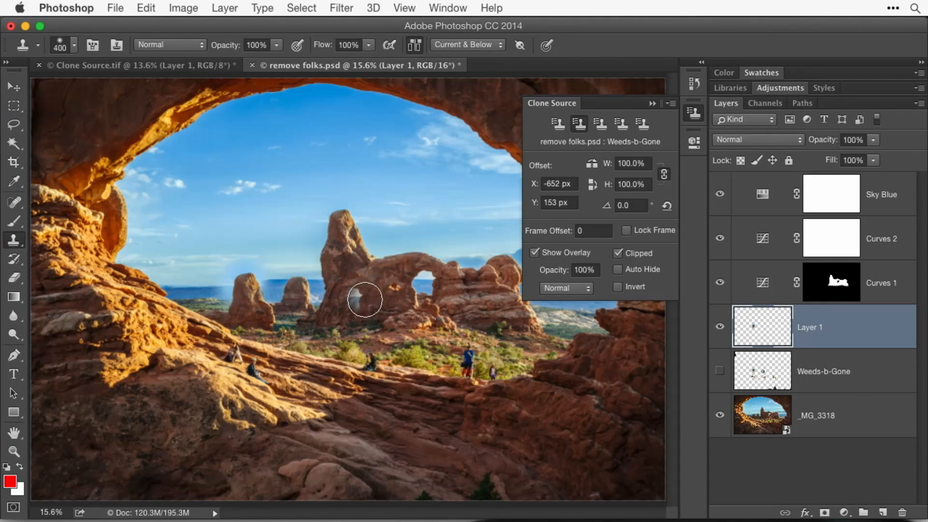
{"action": "left_click", "coordinate": [353, 301]}
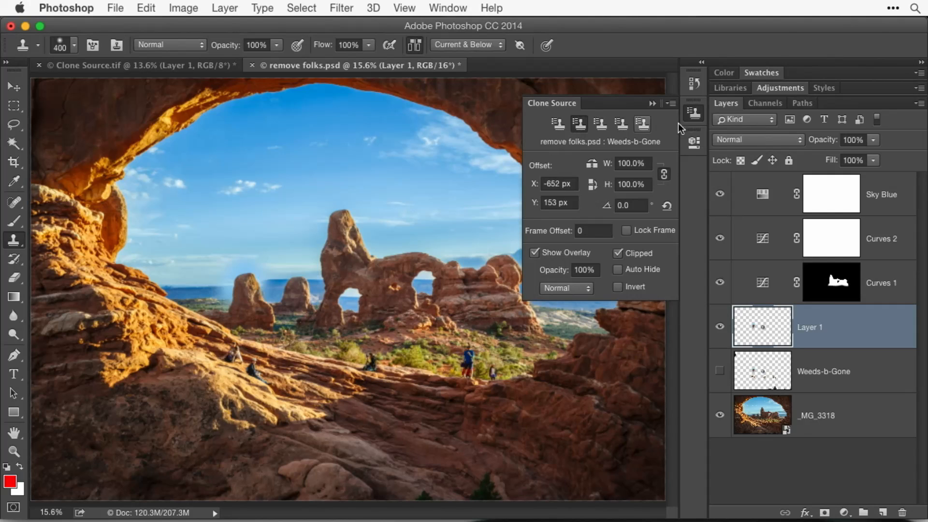
Step: Undo both clone strokes on Layer 1 and collapse the Clone Source settings
{"action": "key", "text": "super+alt+z"}
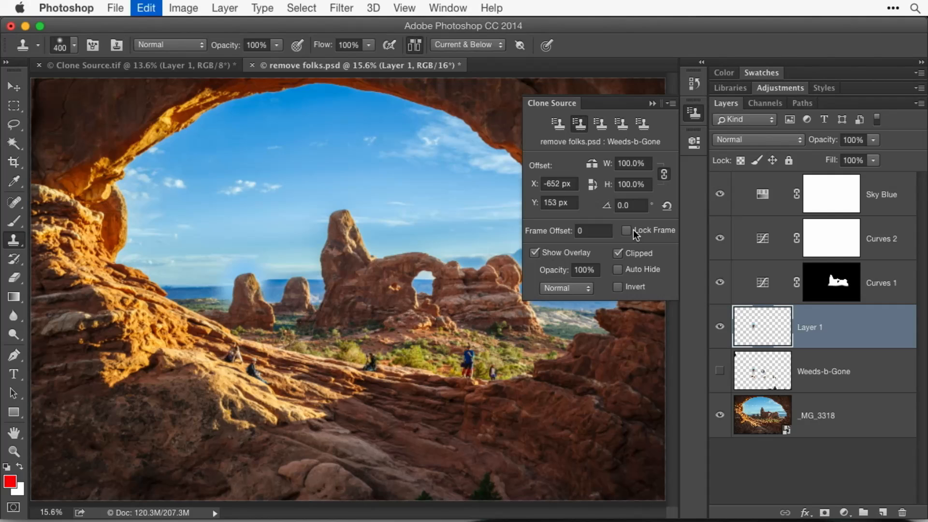
{"action": "key", "text": "super+alt+z"}
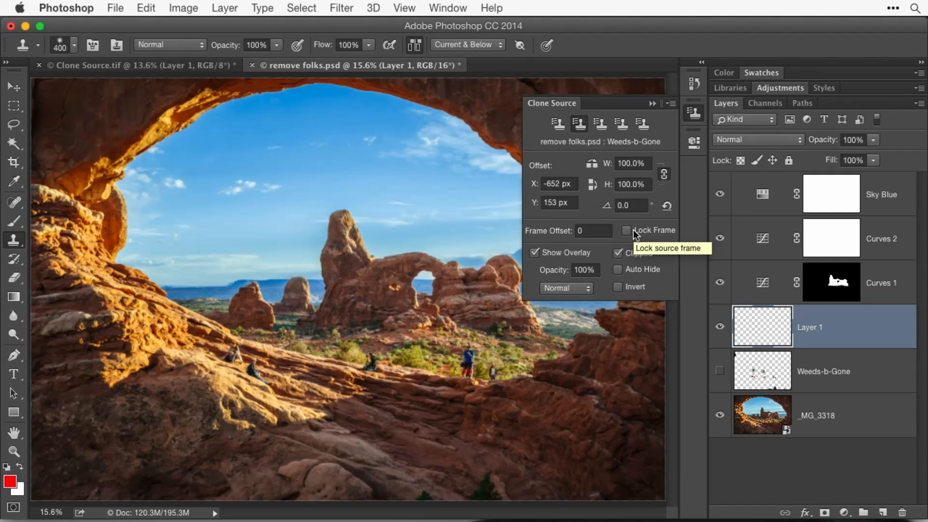
{"action": "left_click", "coordinate": [692, 113]}
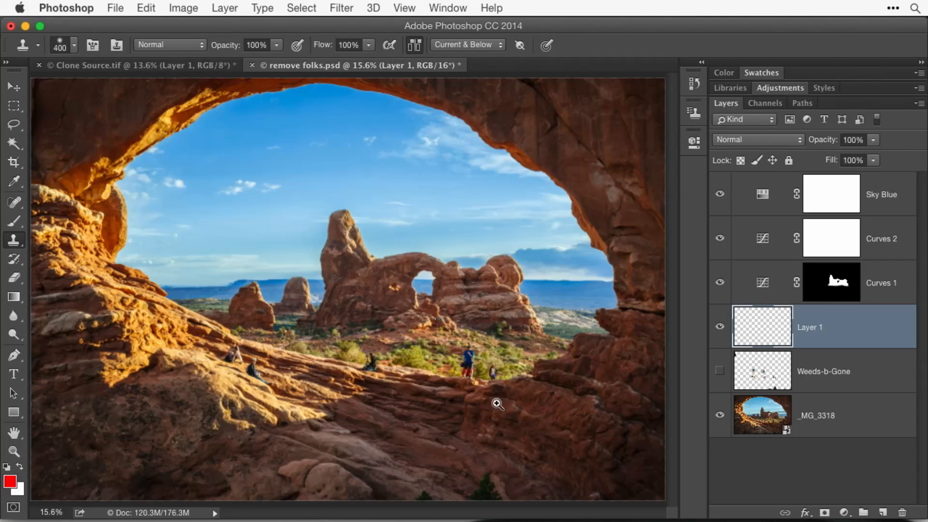
Step: Try a Clone Stamp stroke along the rock ledge beside the standing hikers on Layer 1, and undo it
{"action": "left_click", "coordinate": [496, 384], "text": "super"}
{"action": "left_click", "coordinate": [497, 382], "text": "super"}
{"action": "left_click", "coordinate": [497, 383], "text": "super"}
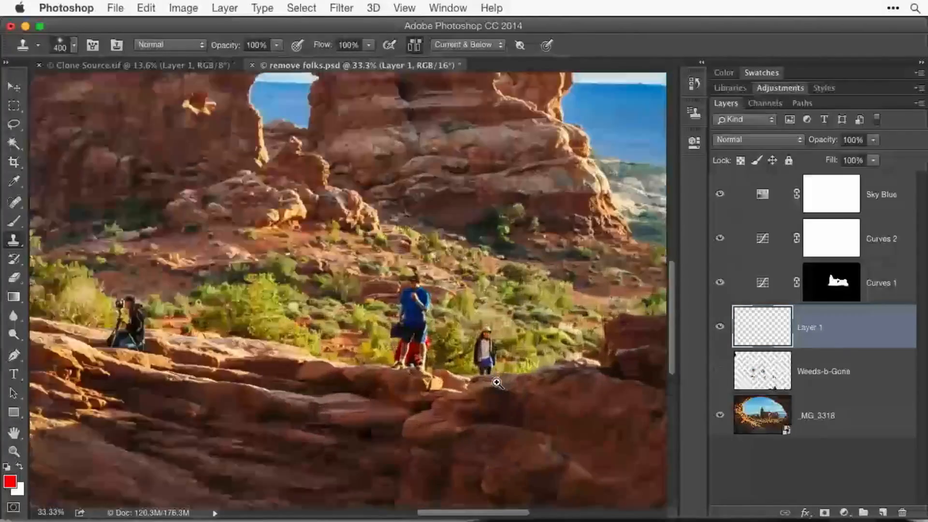
{"action": "left_click", "coordinate": [497, 381], "text": "super"}
{"action": "left_click", "coordinate": [496, 381], "text": "super"}
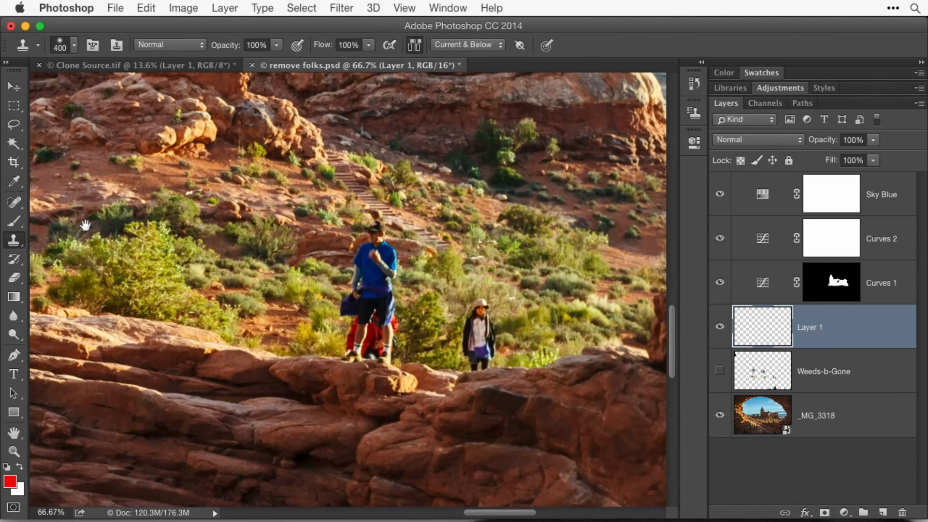
{"action": "left_click_drag", "start_coordinate": [218, 333], "coordinate": [314, 313]}
{"action": "key", "text": "super+z"}
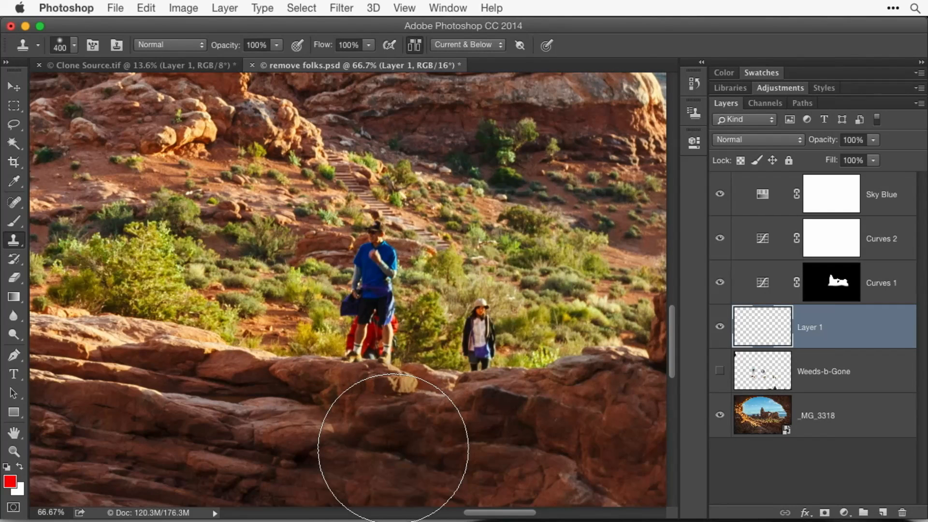
Step: Reduce the Clone Stamp brush size to 125 and switch to the first clone source
{"action": "key", "text": "bracketleft"}
{"action": "key", "text": "bracketleft"}
{"action": "key", "text": "bracketleft"}
{"action": "key", "text": "bracketleft"}
{"action": "key", "text": "bracketleft"}
{"action": "key", "text": "bracketleft"}
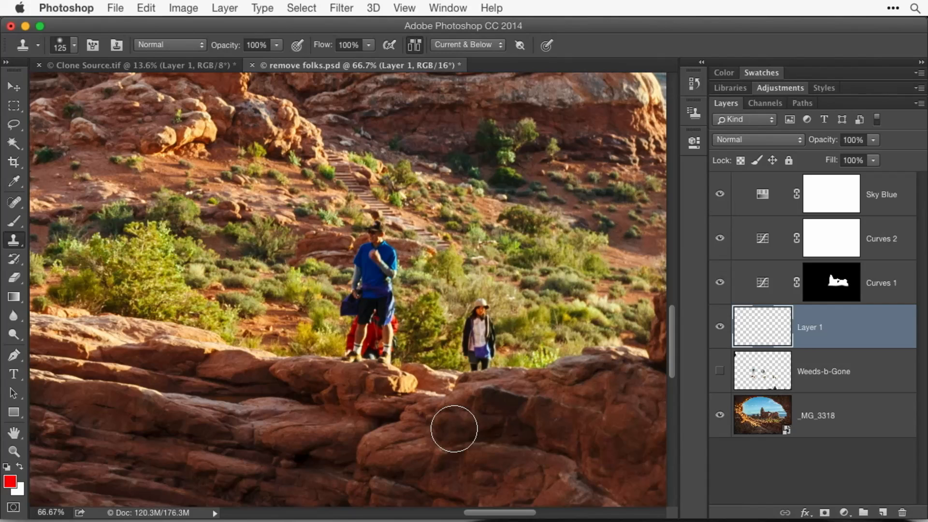
{"action": "key", "text": "super+0"}
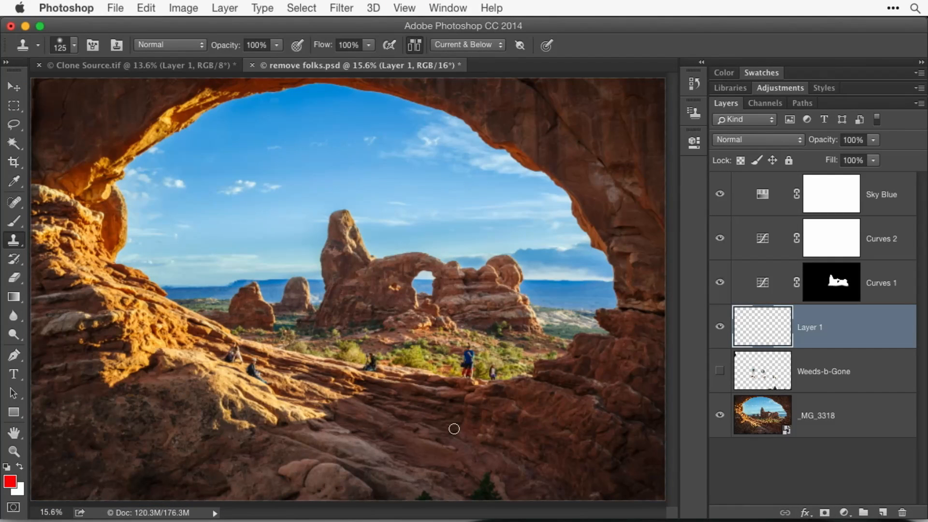
{"action": "left_click", "coordinate": [693, 114]}
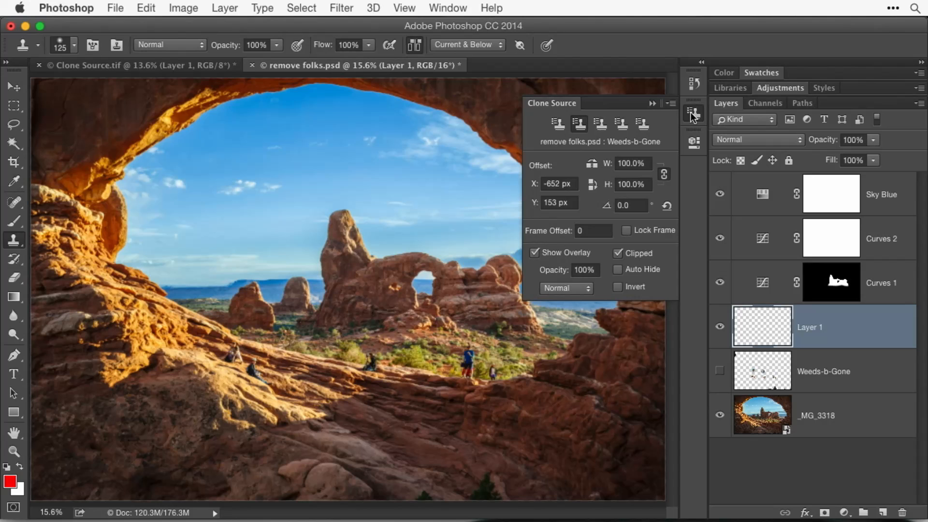
{"action": "left_click", "coordinate": [561, 123]}
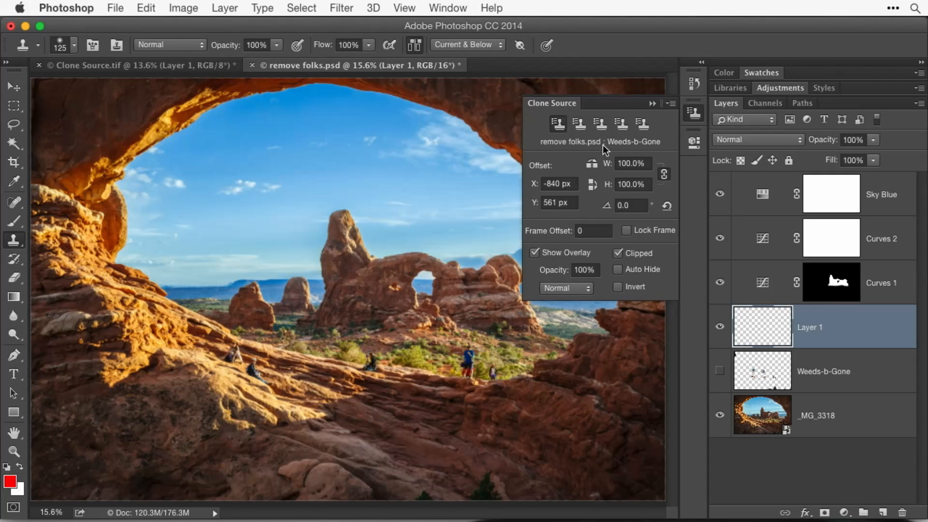